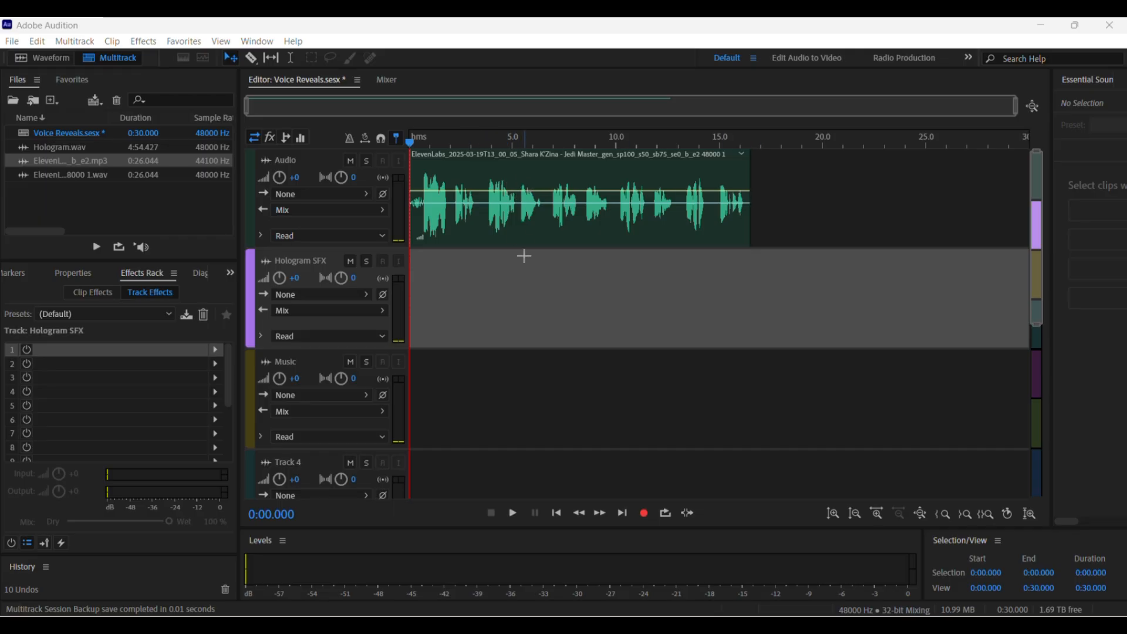
Step: Play the session from the start to hear the unprocessed voice clip on the Audio track
left_click(532, 286)
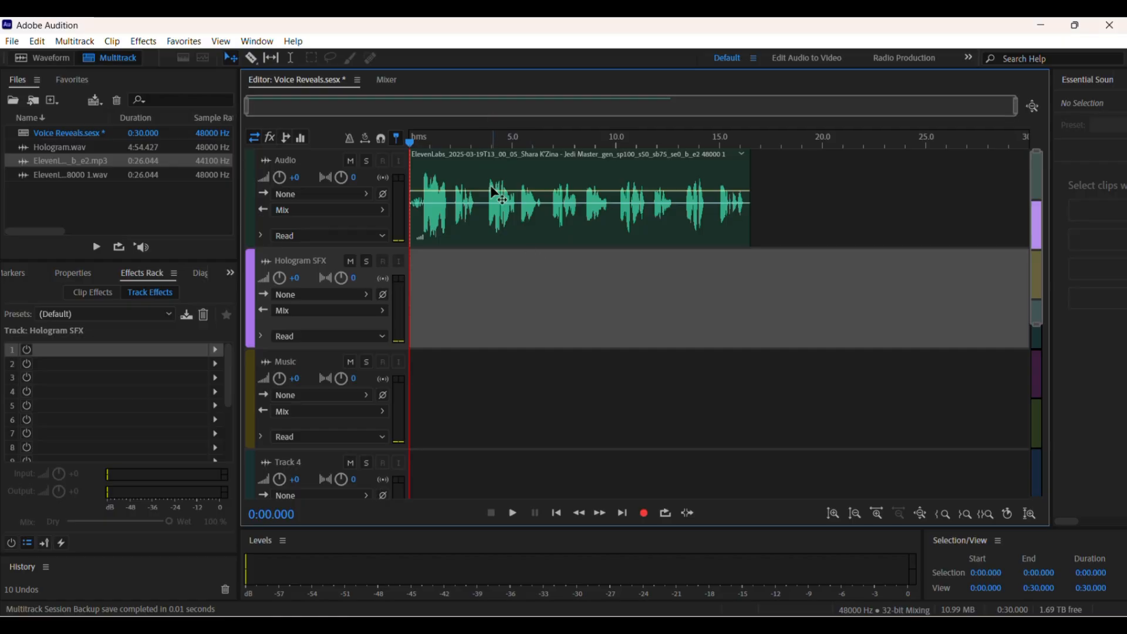
key("space")
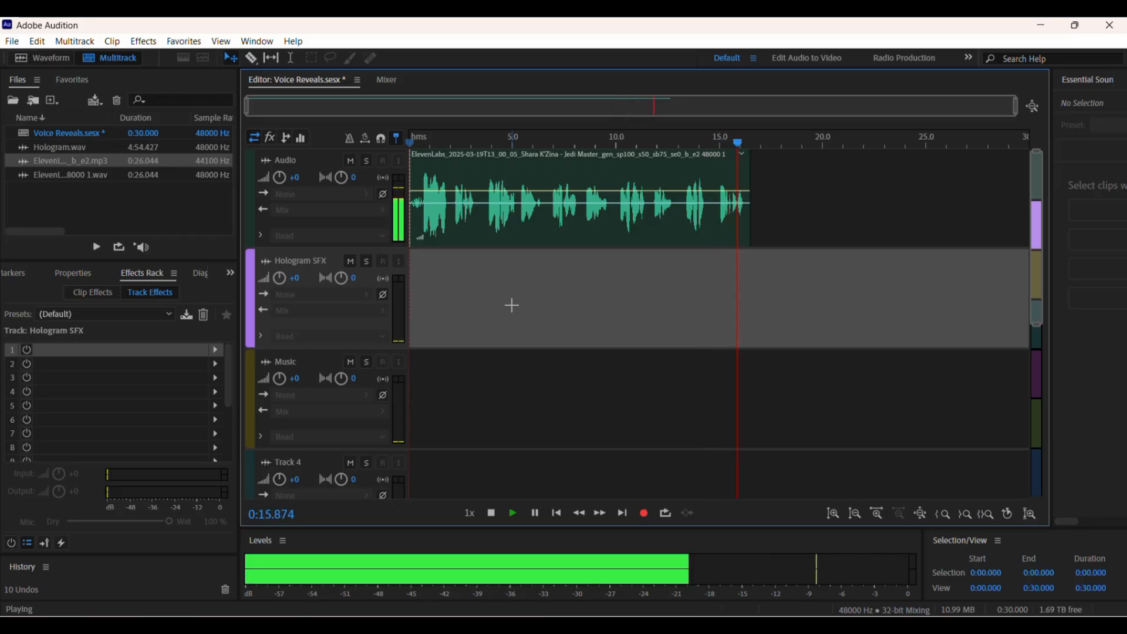
key("space")
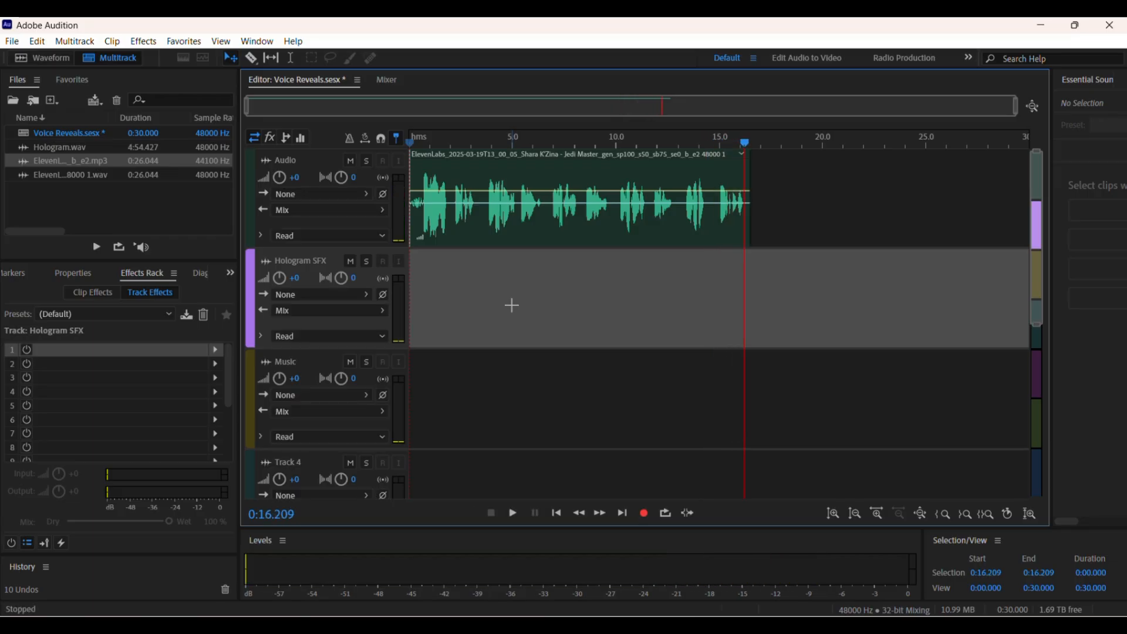
Step: Turn on the Audio track's effects rack and bypass Reverb, DeReverb, Chorus, Flanger, Scientific Filter and Speech Volume Leveler, leaving only DeNoise active
left_click(835, 211)
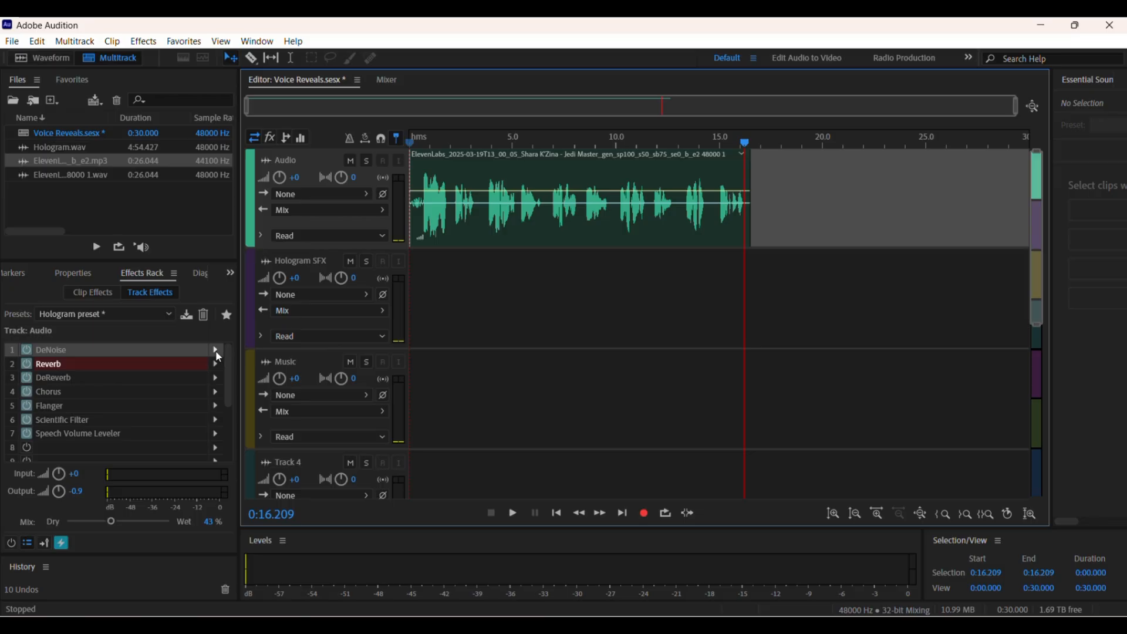
left_click(30, 350)
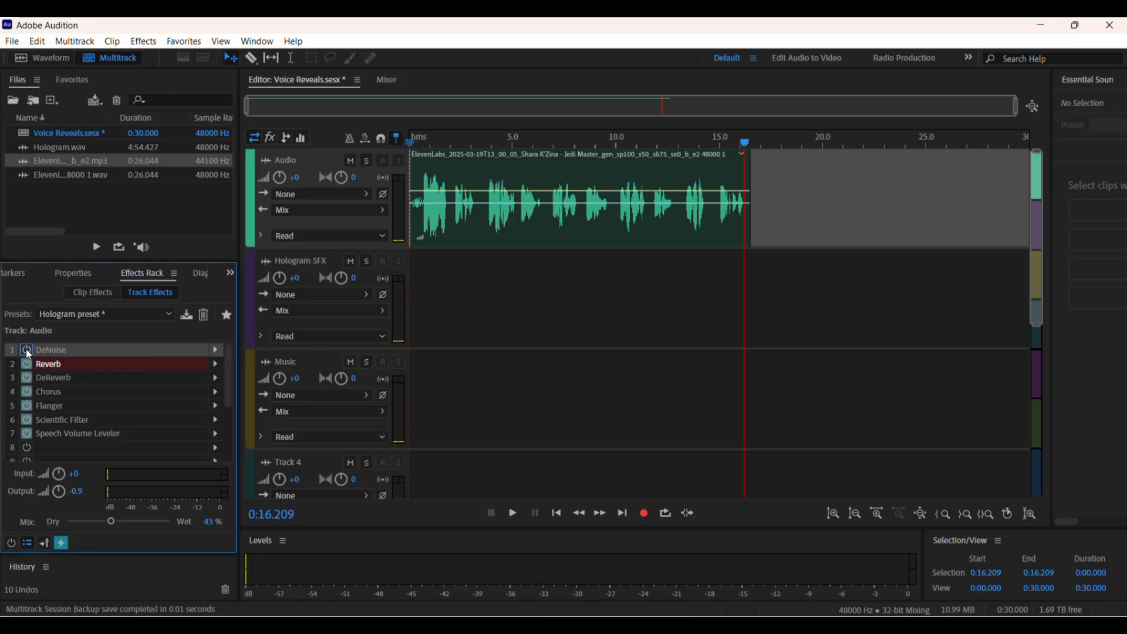
left_click(27, 350)
left_click(215, 350)
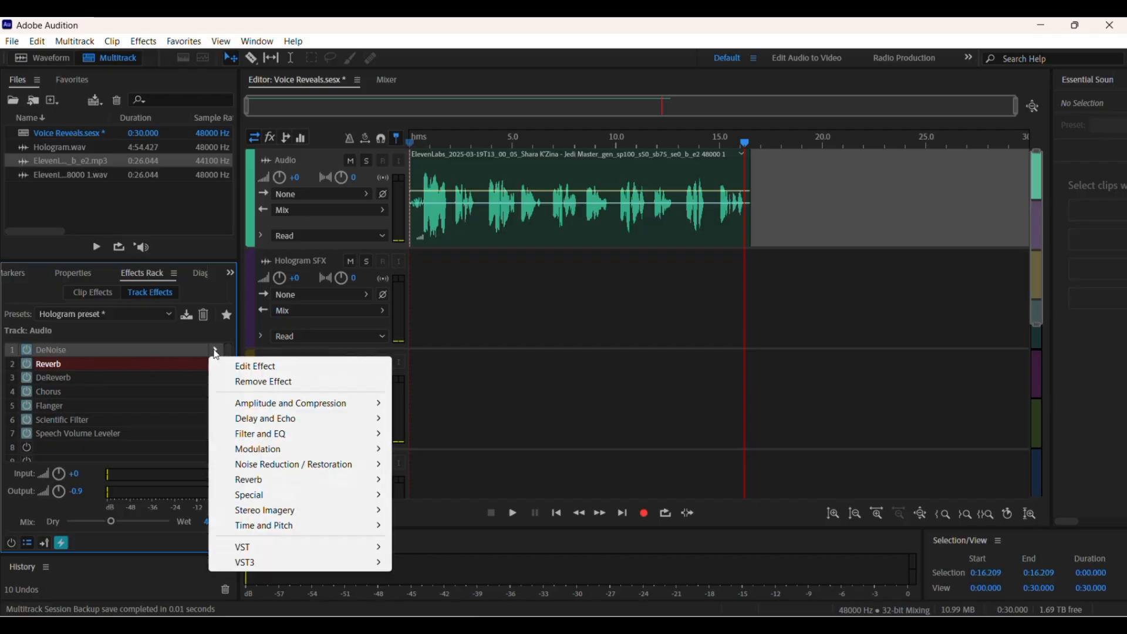
left_click(12, 544)
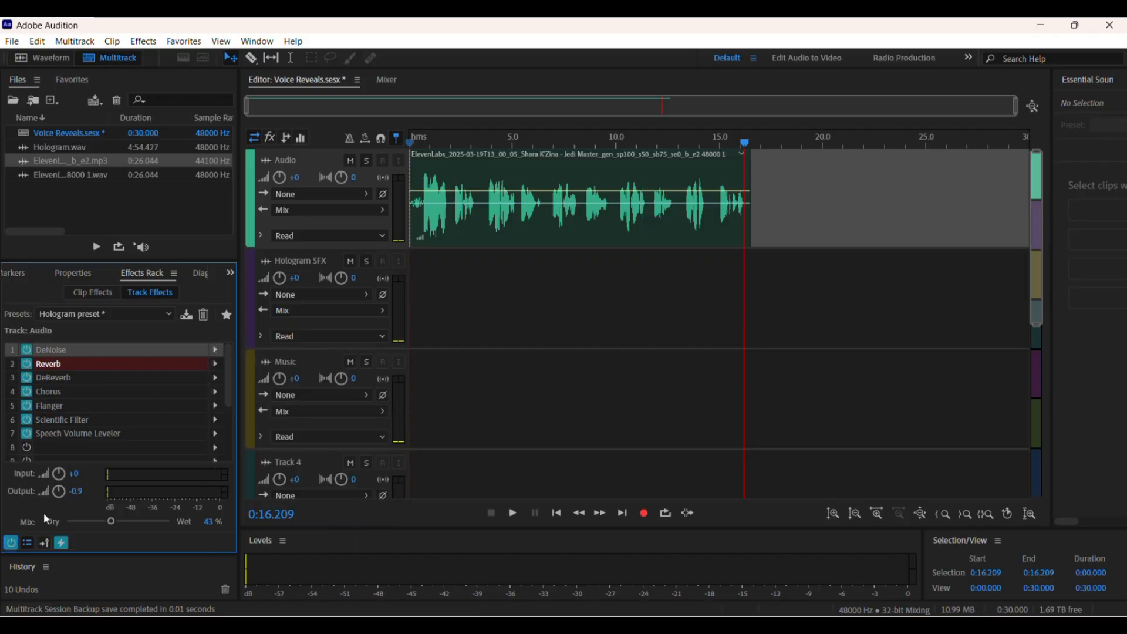
left_click(27, 378)
left_click(26, 391)
left_click(27, 405)
left_click(26, 420)
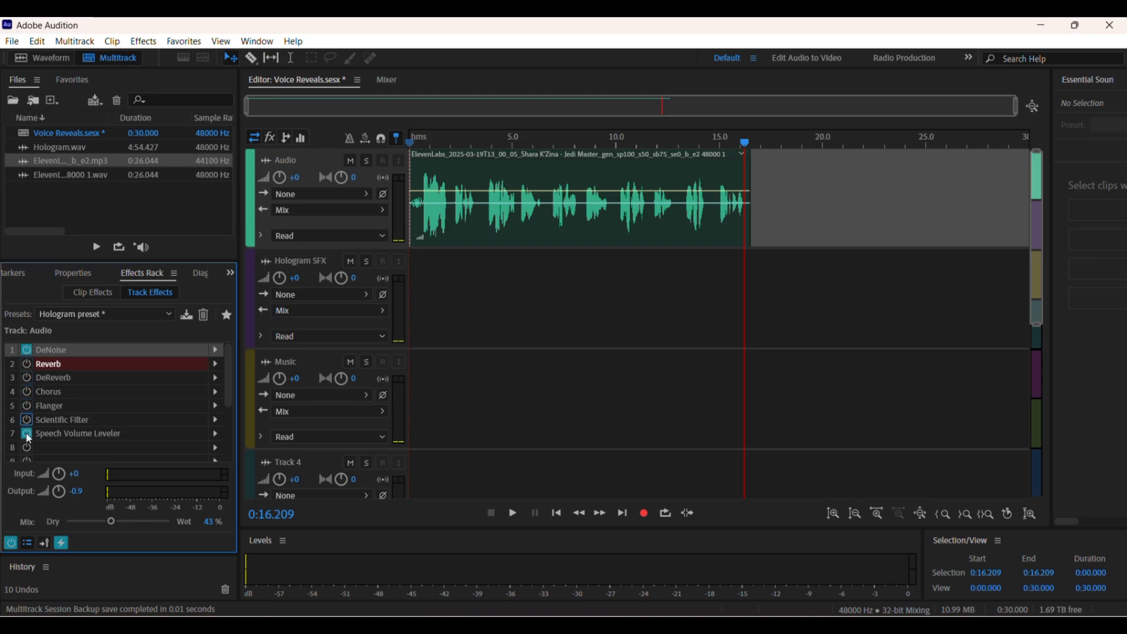
left_click(26, 433)
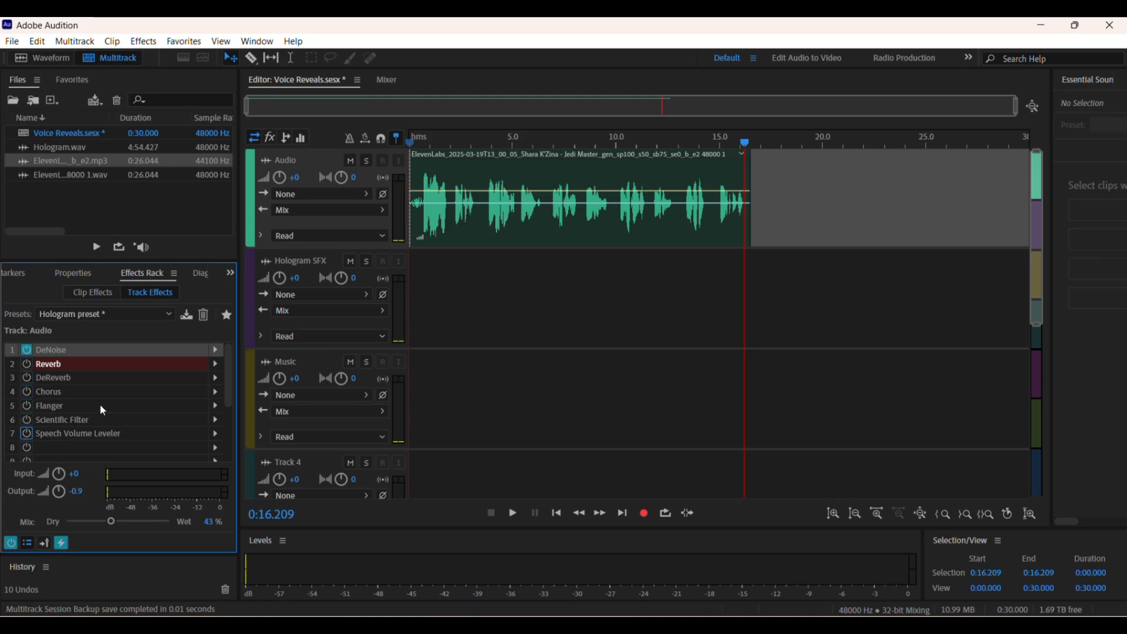
Step: Load the DeNoise effect in slot 1 of the Audio track with the Heavy Noise Reduction preset
left_click(216, 350)
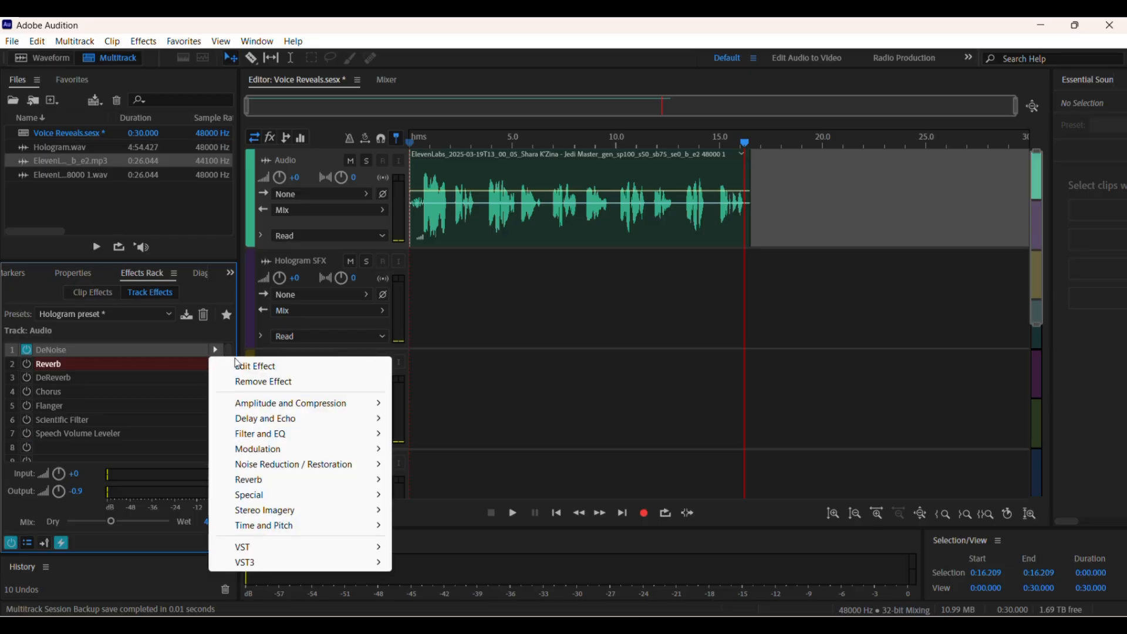
mouse_move(287, 423)
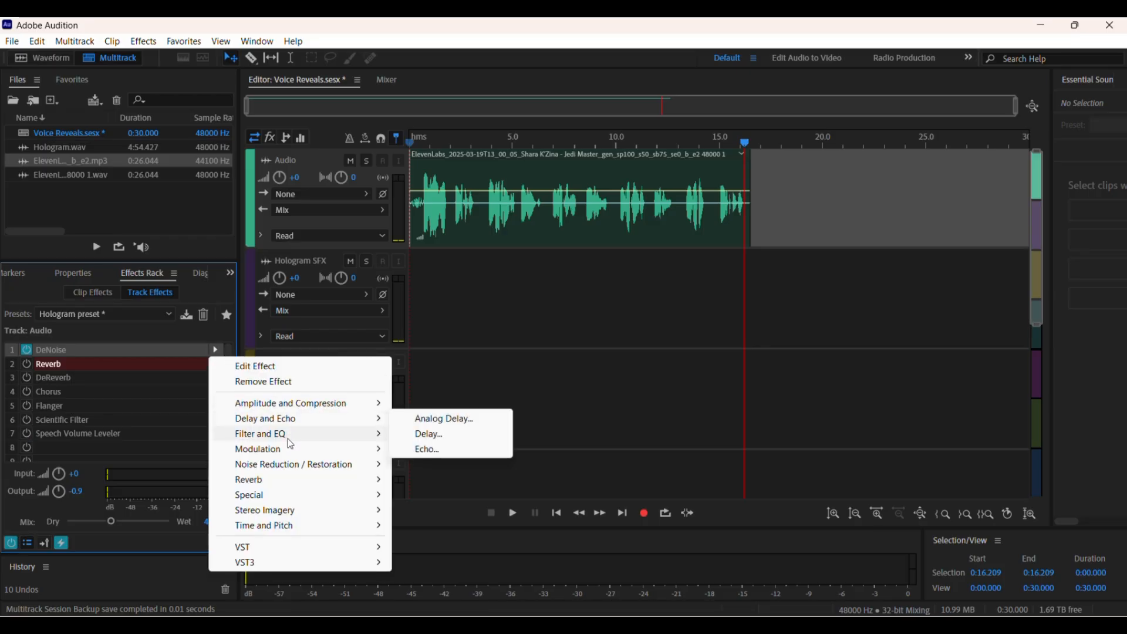
mouse_move(293, 469)
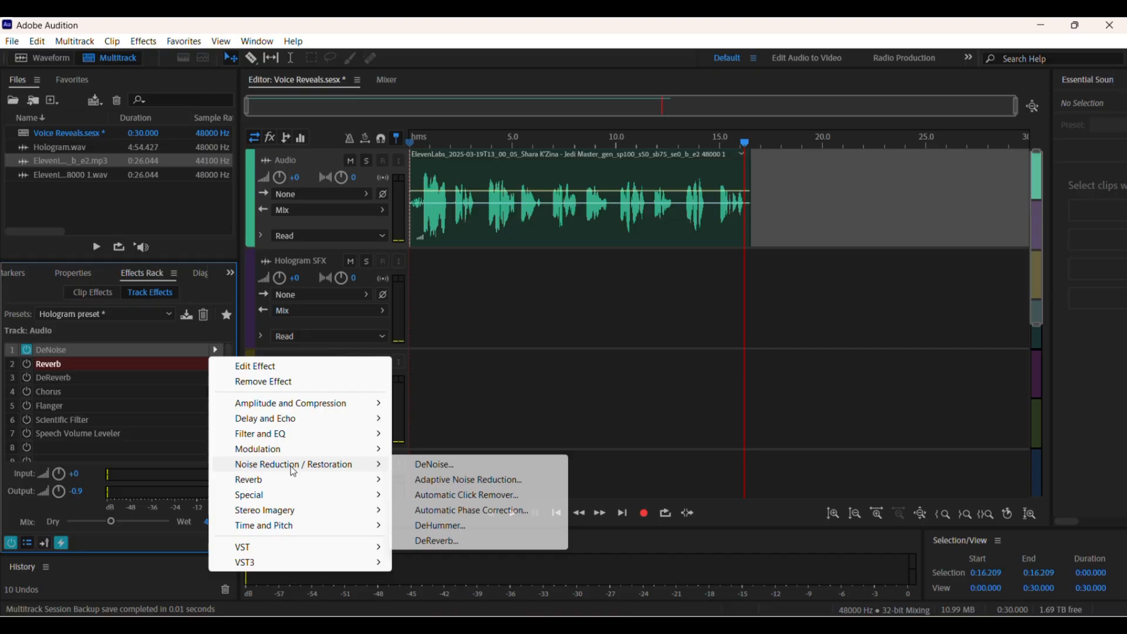
left_click(443, 470)
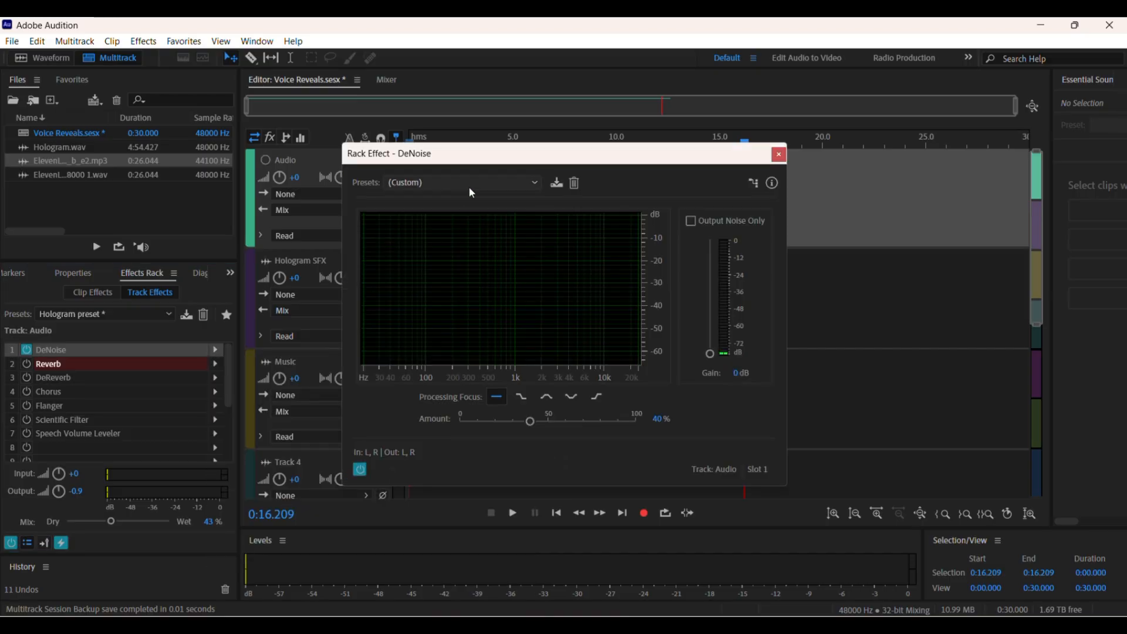
left_click(469, 186)
left_click(456, 216)
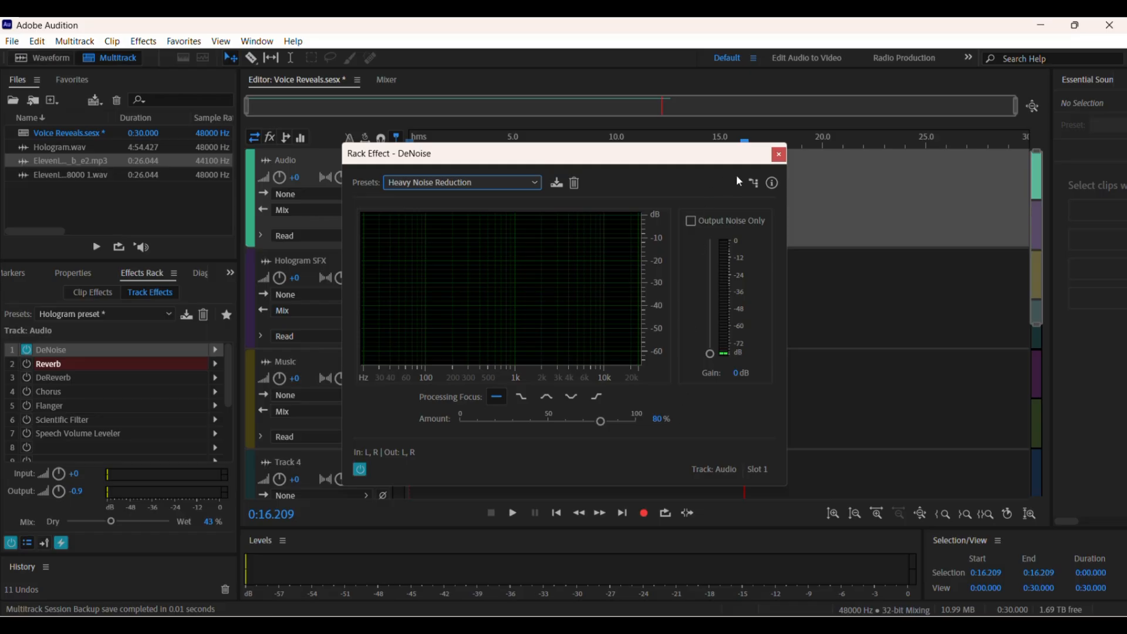
left_click(778, 154)
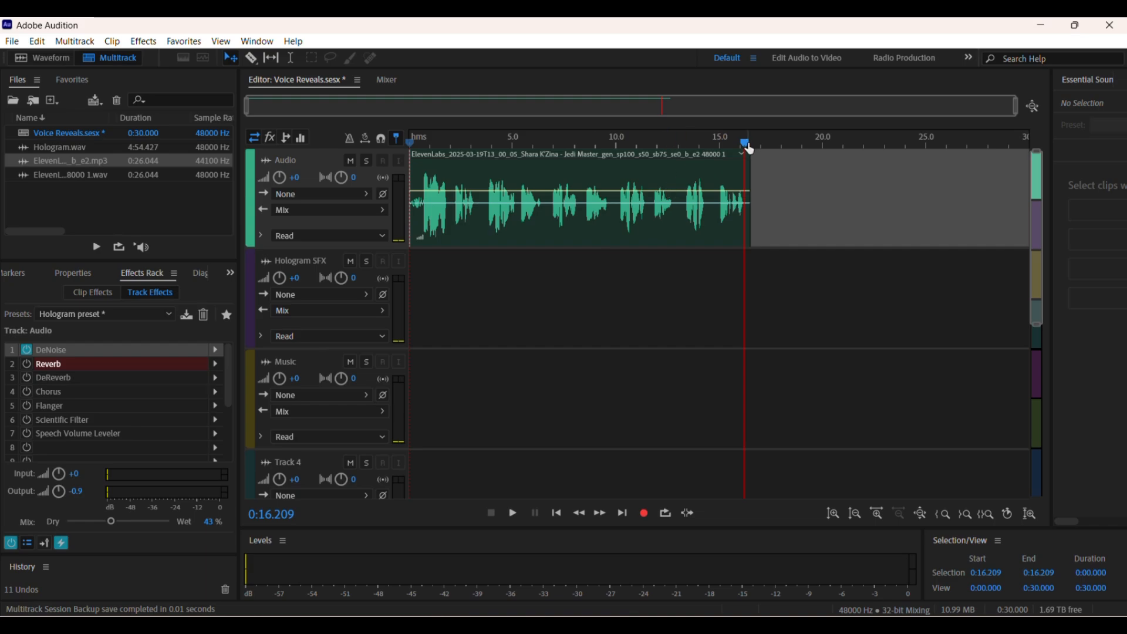
Step: Play the voice clip from about 6.6 s to hear it with only DeNoise active
left_click_drag(744, 143, 585, 155)
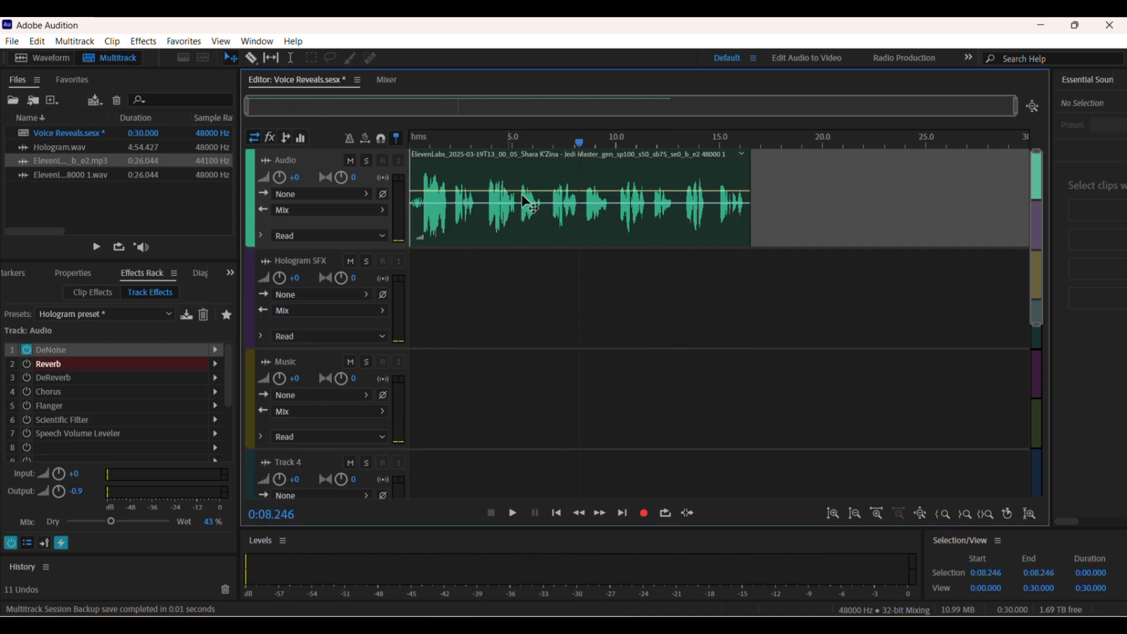
left_click(199, 364)
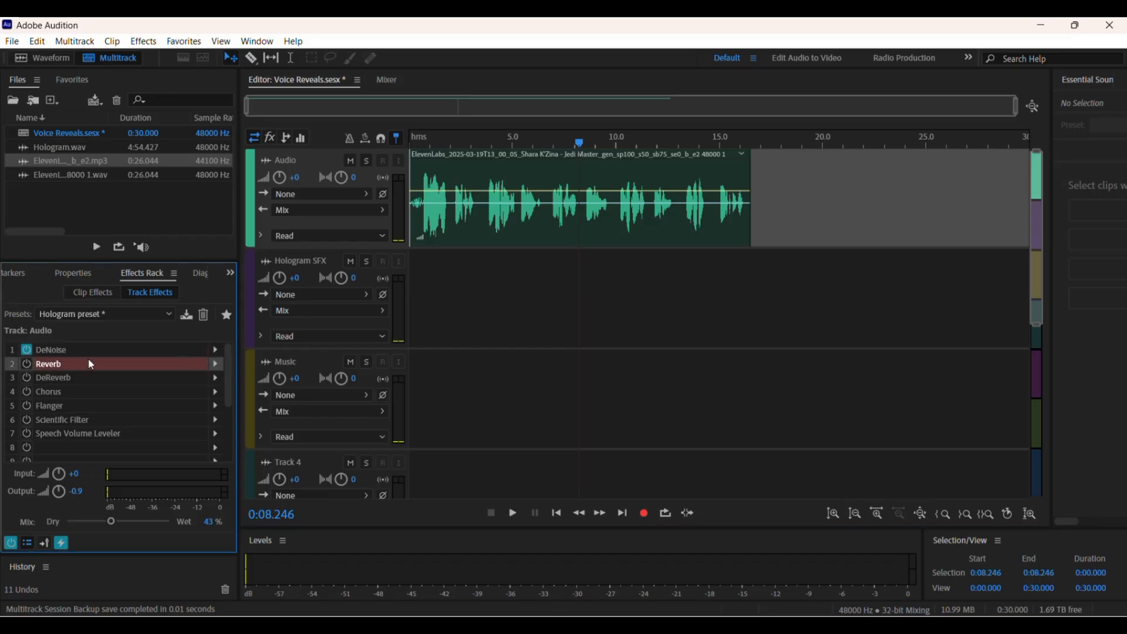
left_click_drag(580, 148, 546, 144)
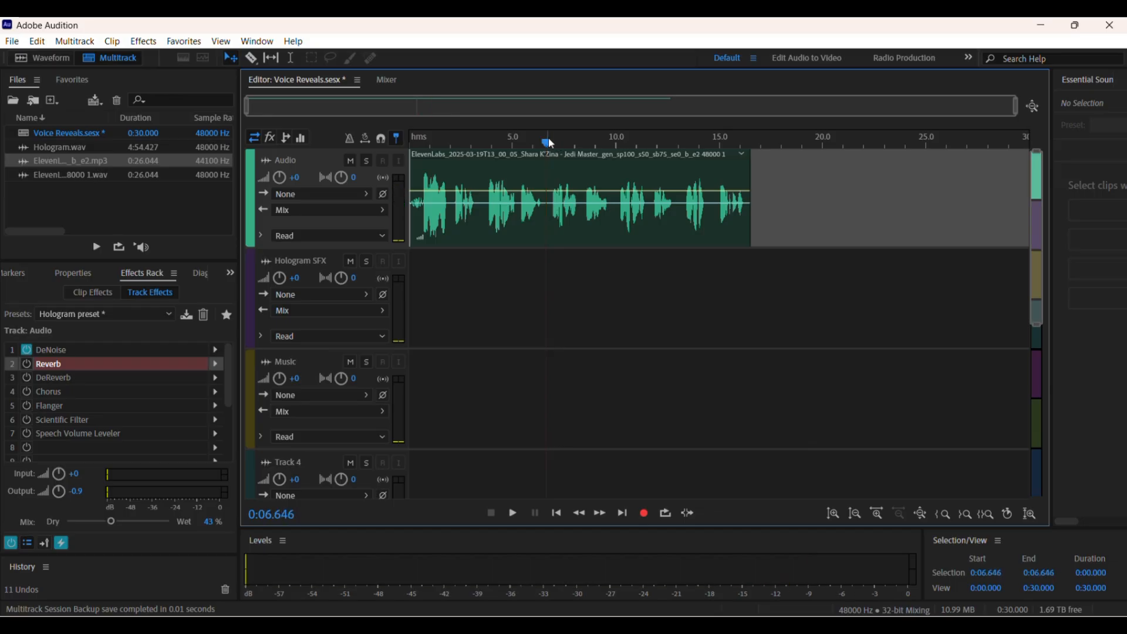
key("space")
key("space")
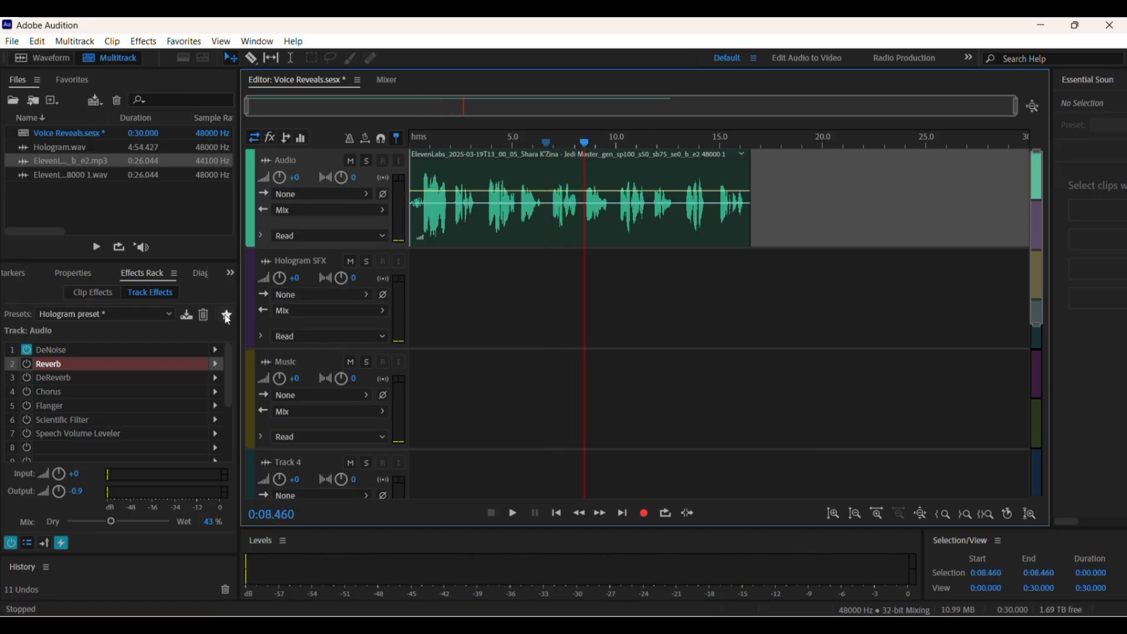
Step: Enable slot 2 of the Audio track's rack and load the Reverb effect there with the Hologram preset
left_click(25, 364)
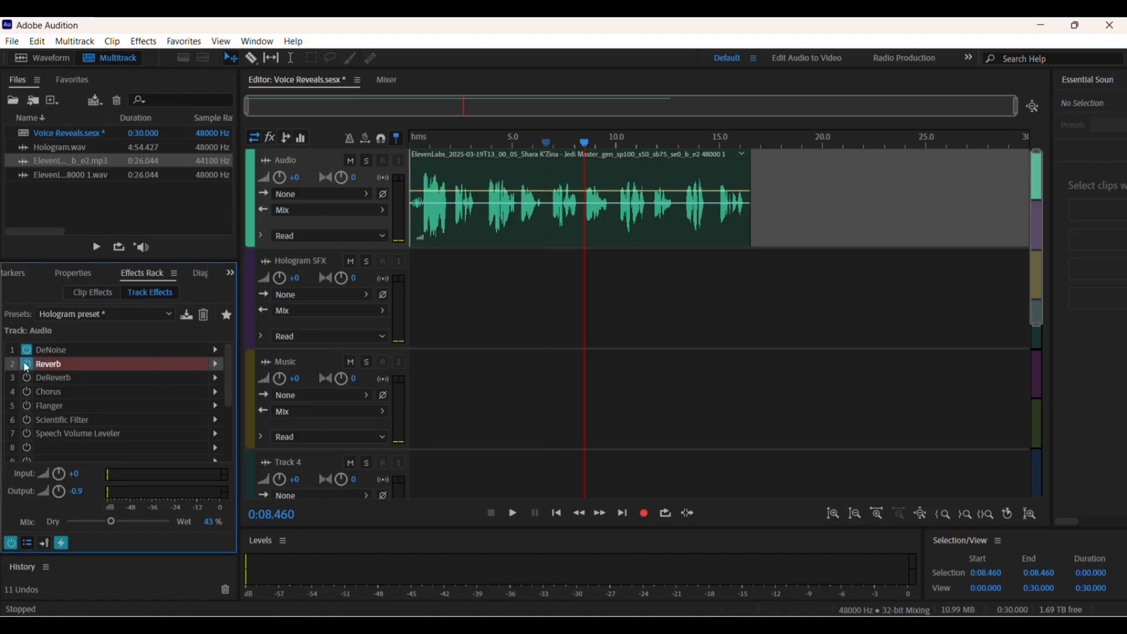
left_click(215, 364)
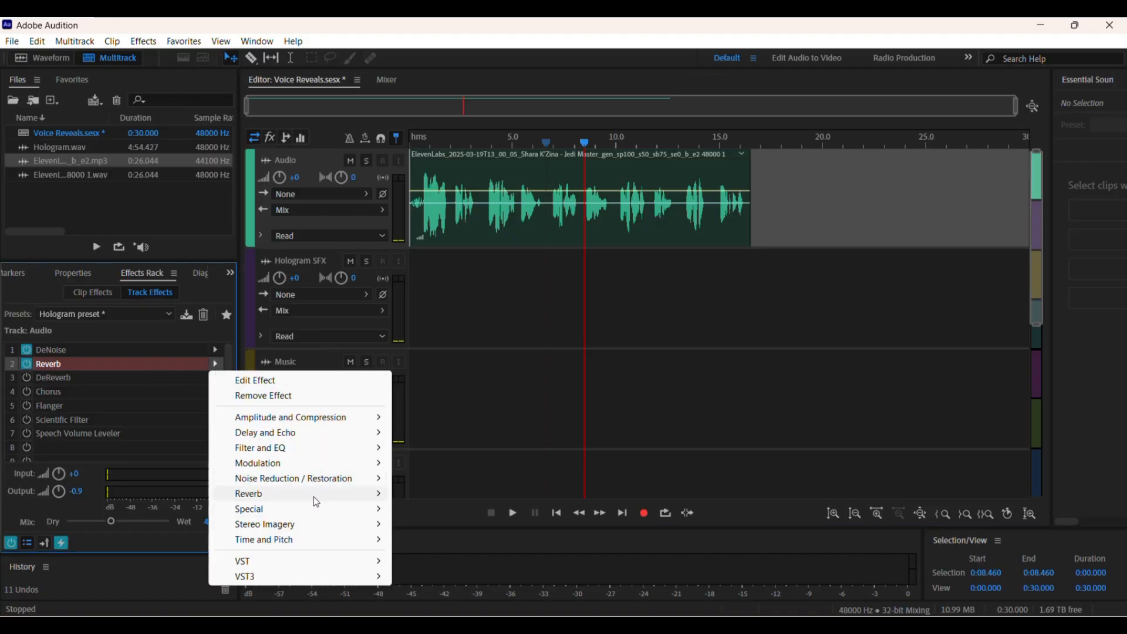
mouse_move(315, 496)
left_click(437, 509)
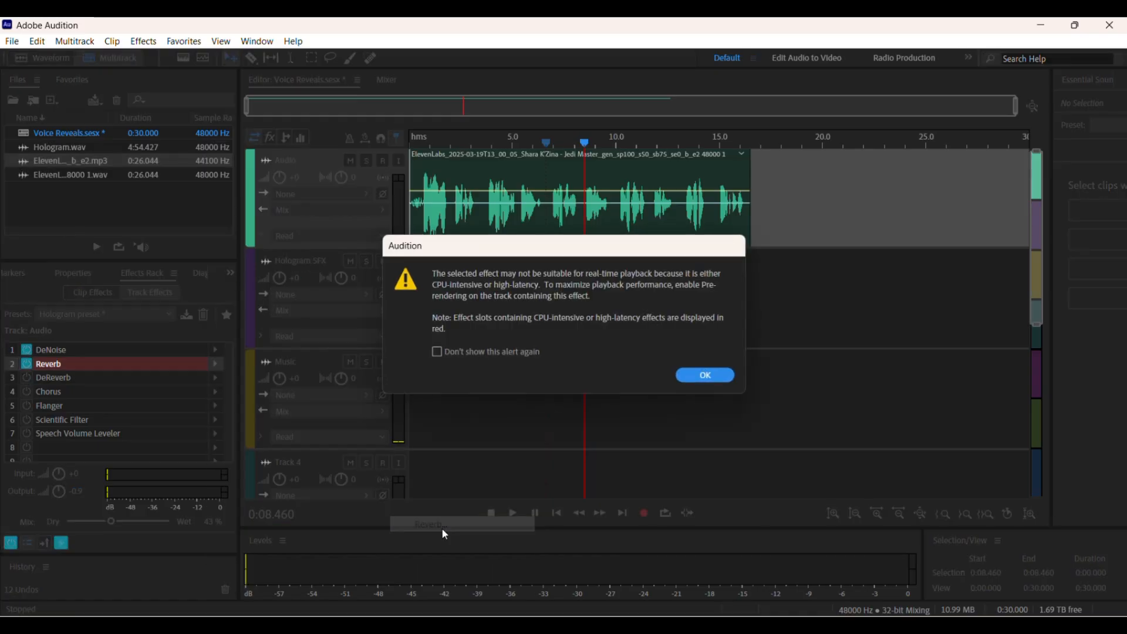
left_click(714, 381)
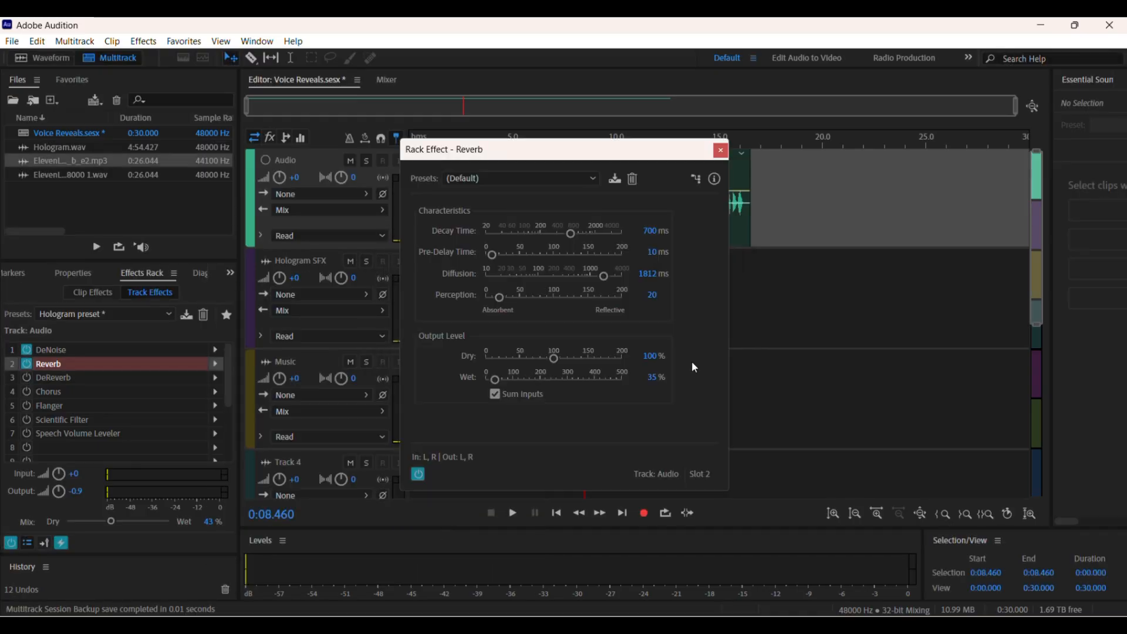
left_click(538, 179)
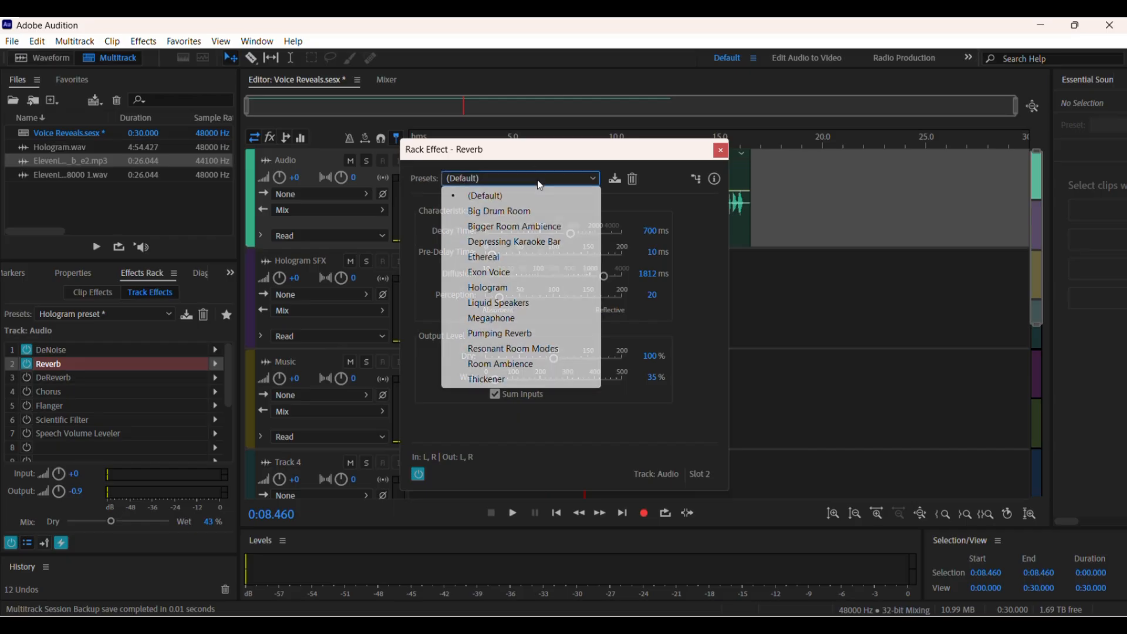
left_click(520, 287)
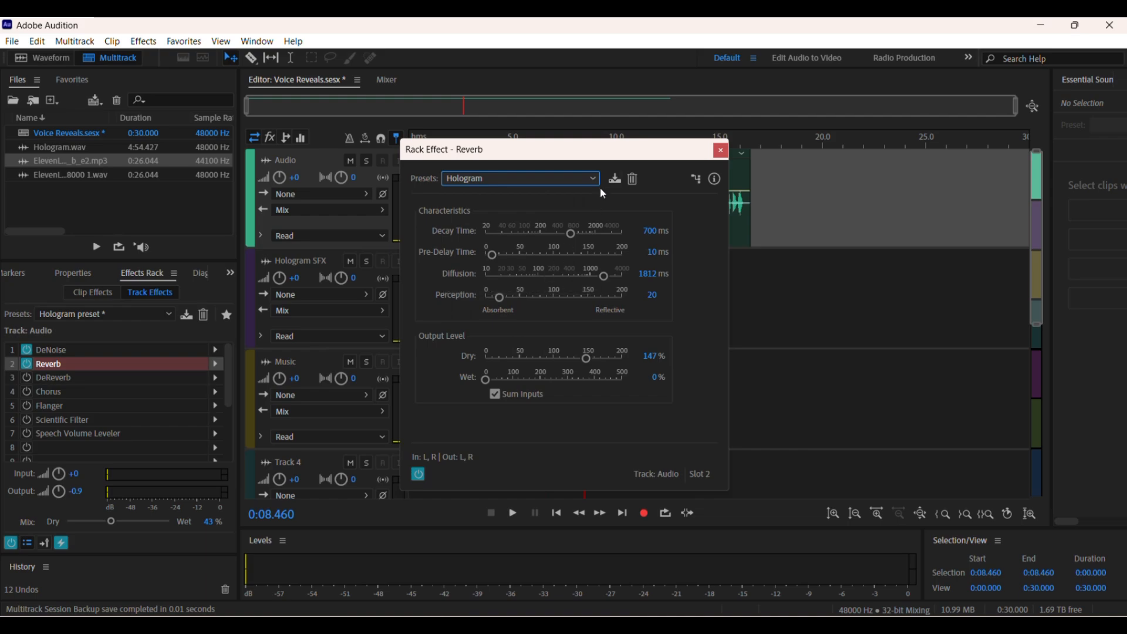
left_click(614, 179)
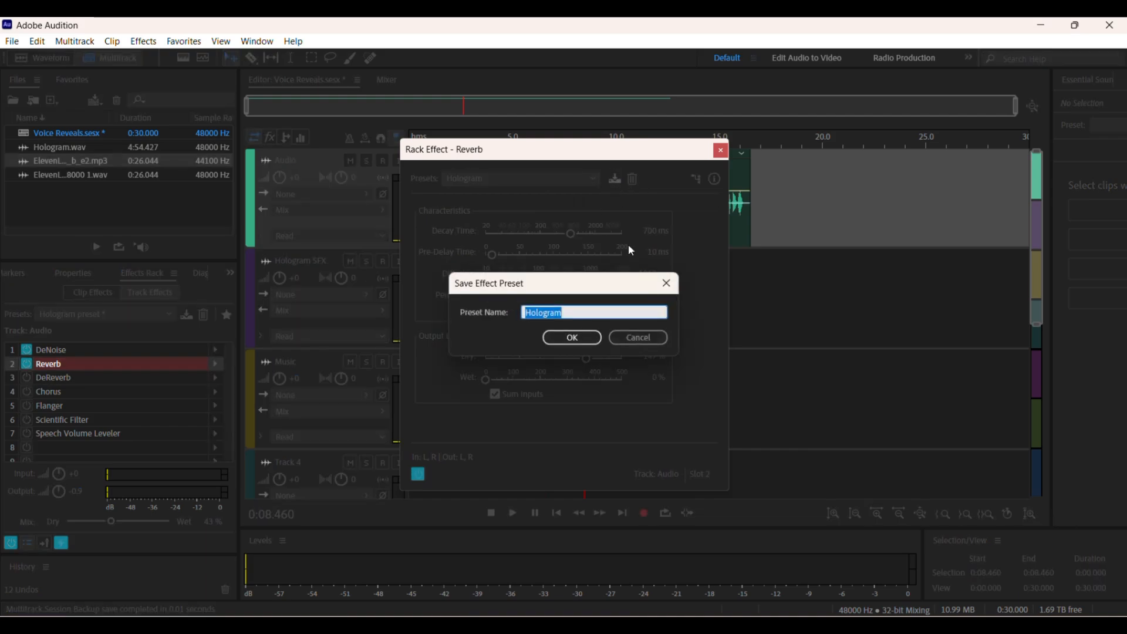
left_click(653, 341)
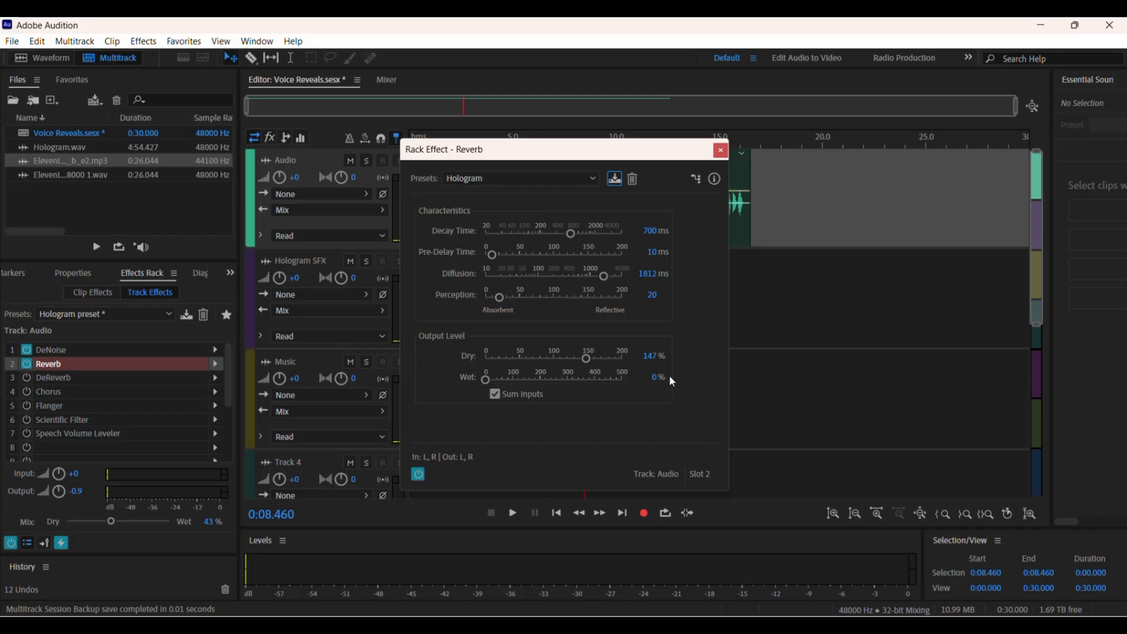
left_click(720, 150)
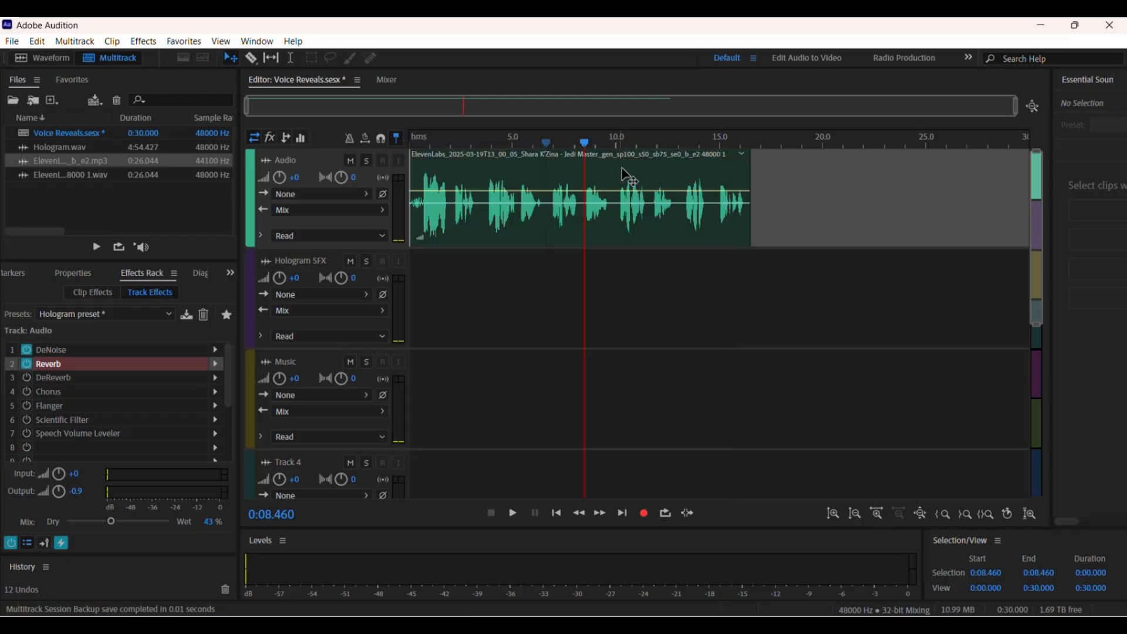
Step: Play the voice clip from the beginning to hear DeNoise and Reverb together
left_click_drag(584, 147, 409, 144)
key("space")
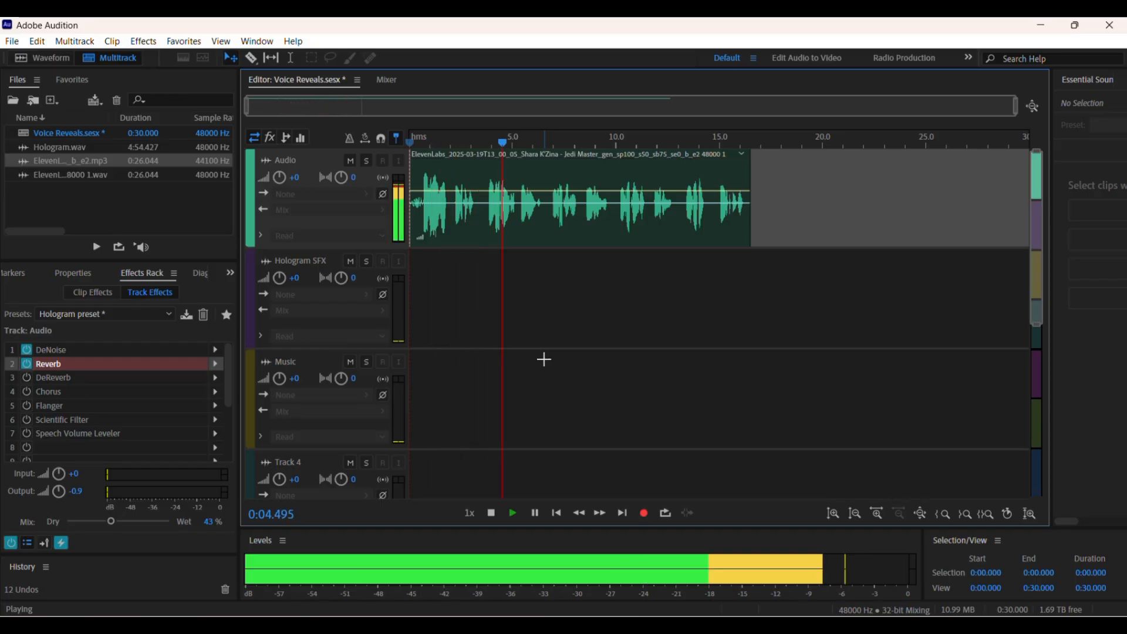
key("space")
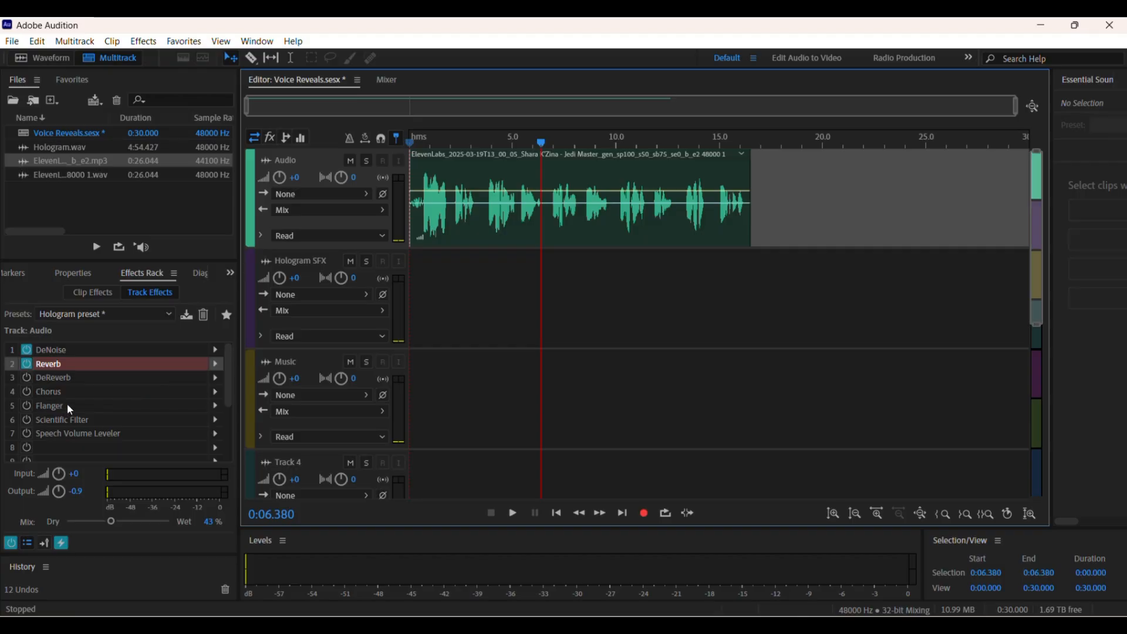
Step: Enable slot 3, load the DeReverb effect there with the Hologram Preset, and start playback to hear it
left_click(28, 386)
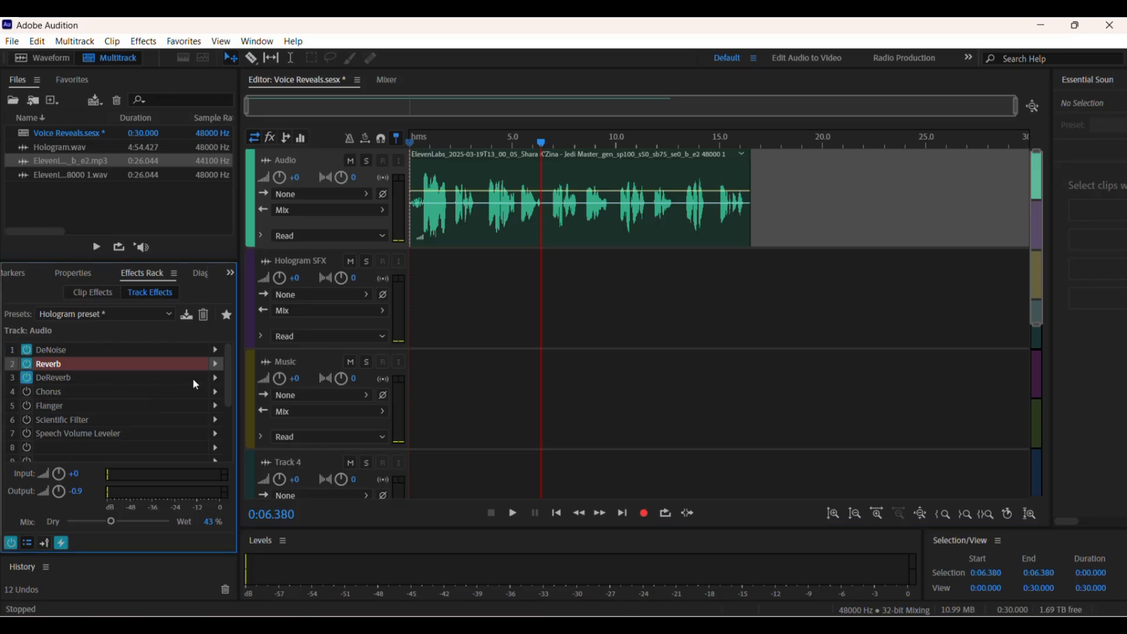
left_click(215, 378)
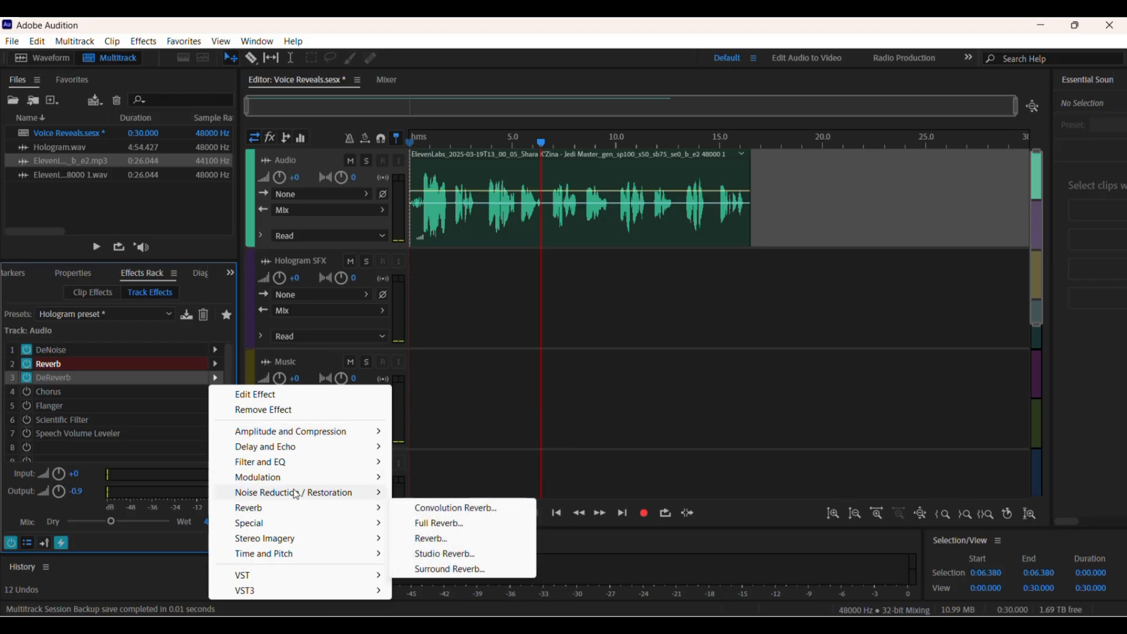
mouse_move(296, 495)
left_click(455, 570)
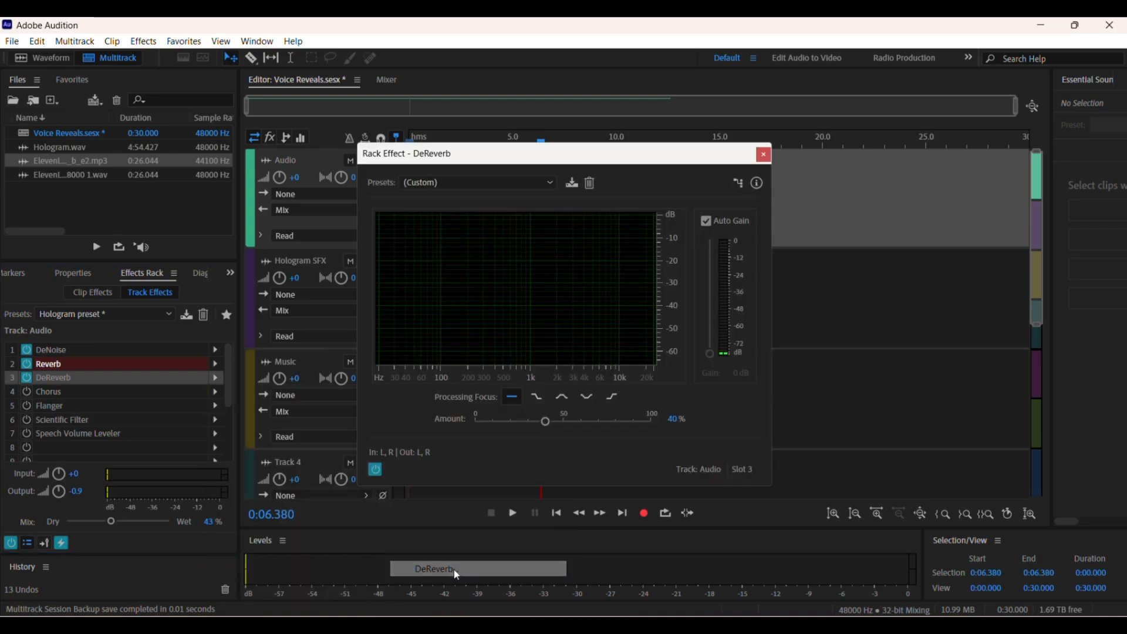
left_click(520, 184)
left_click(502, 229)
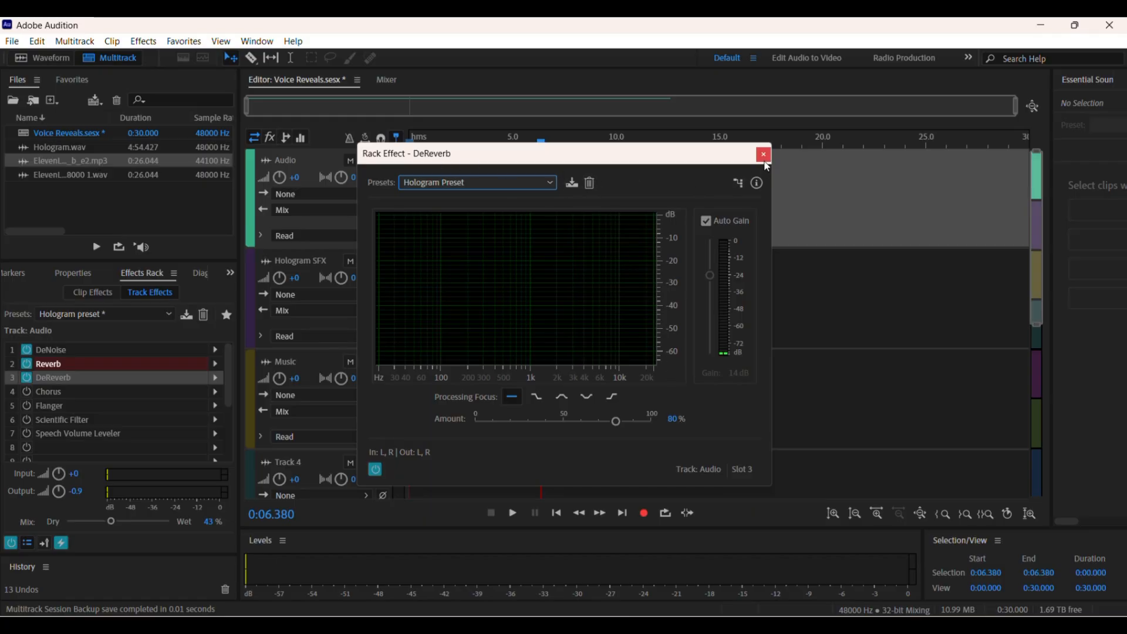
key("space")
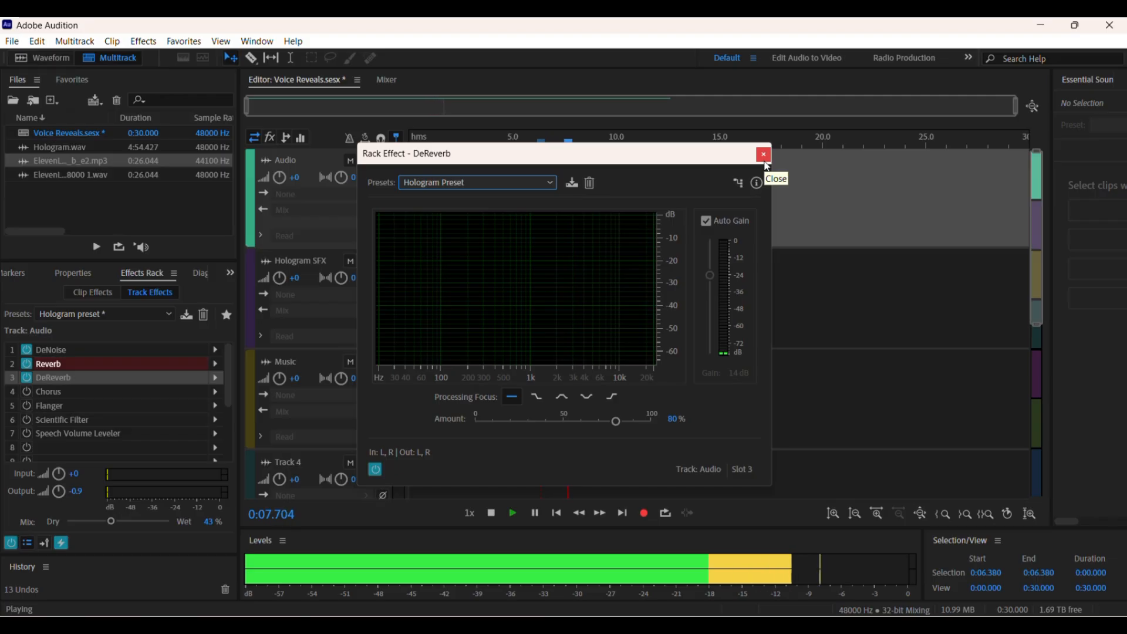
Step: Close the DeReverb settings and stop the voice clip's playback
left_click(764, 156)
key("space")
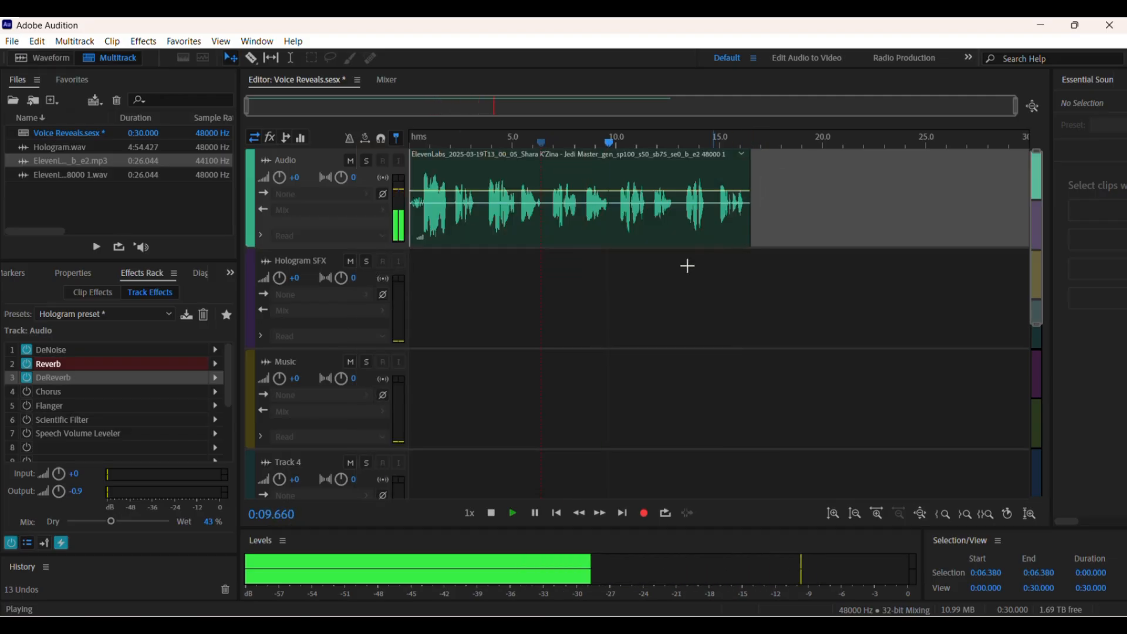
Step: Enable slot 4 of the Audio track's rack and load the Chorus effect there with the Hologram Preset
left_click(21, 391)
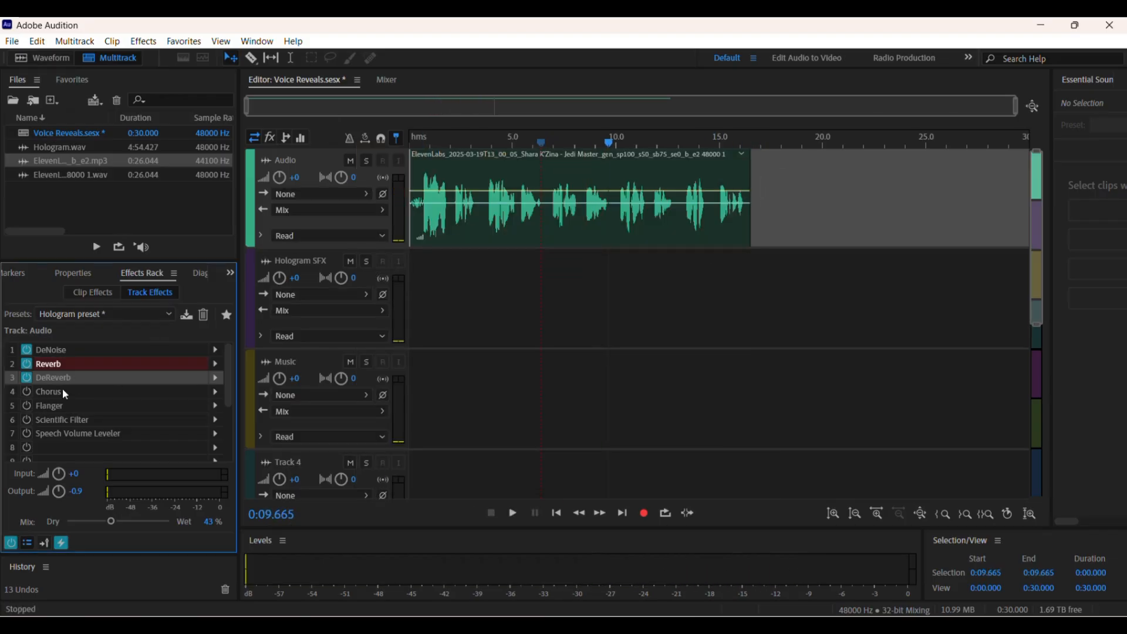
left_click(28, 392)
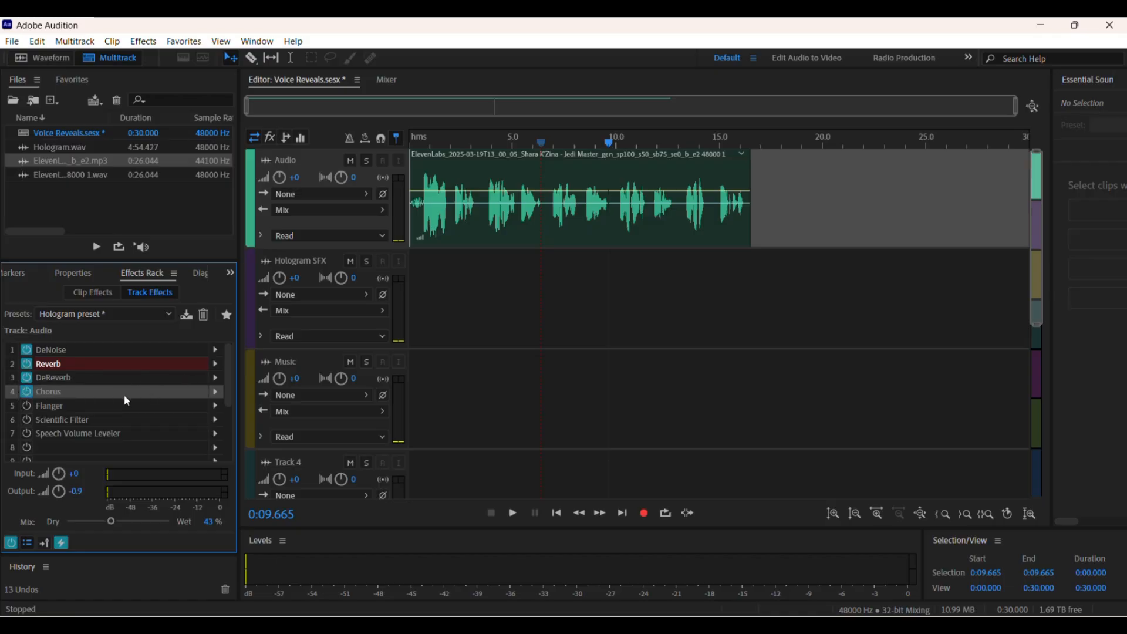
left_click(215, 394)
mouse_move(321, 472)
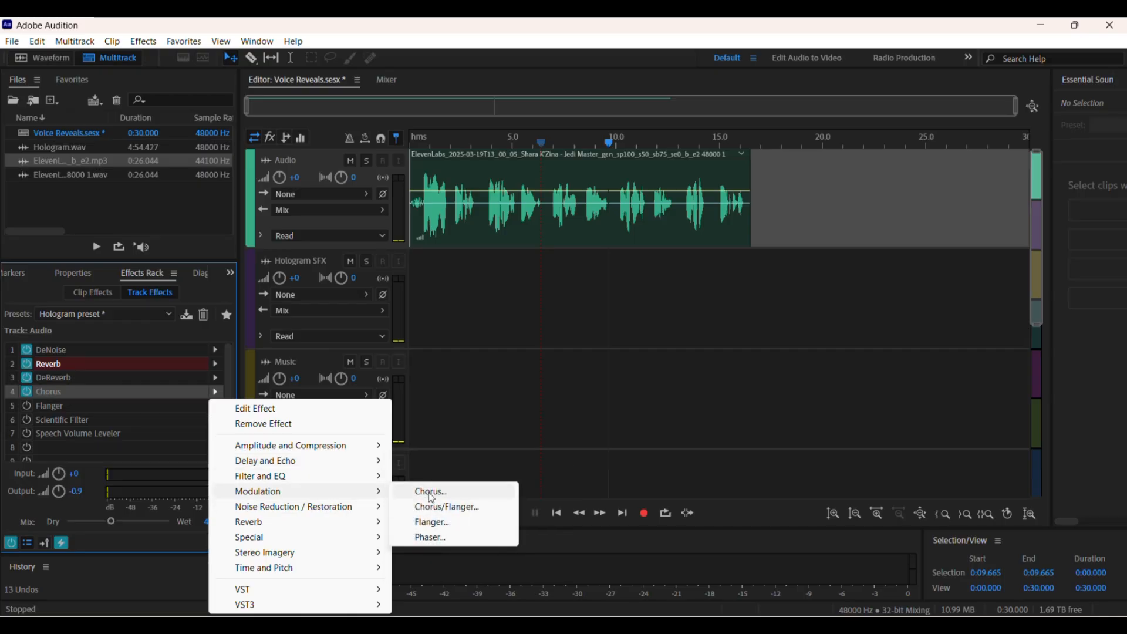
left_click(431, 492)
left_click(459, 198)
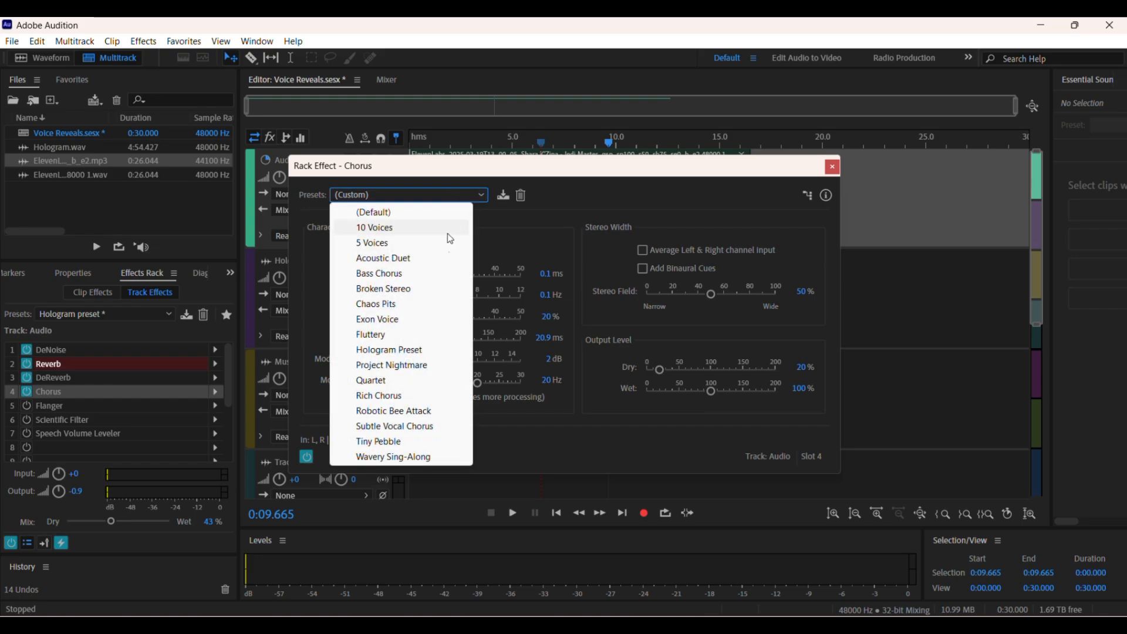
left_click(411, 347)
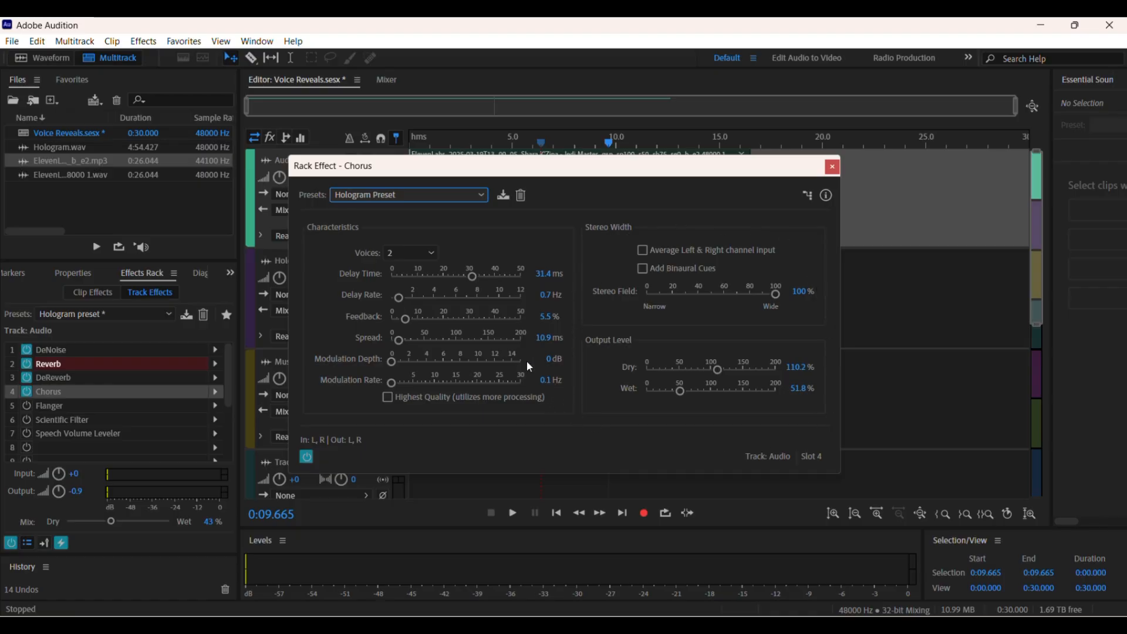
left_click(424, 258)
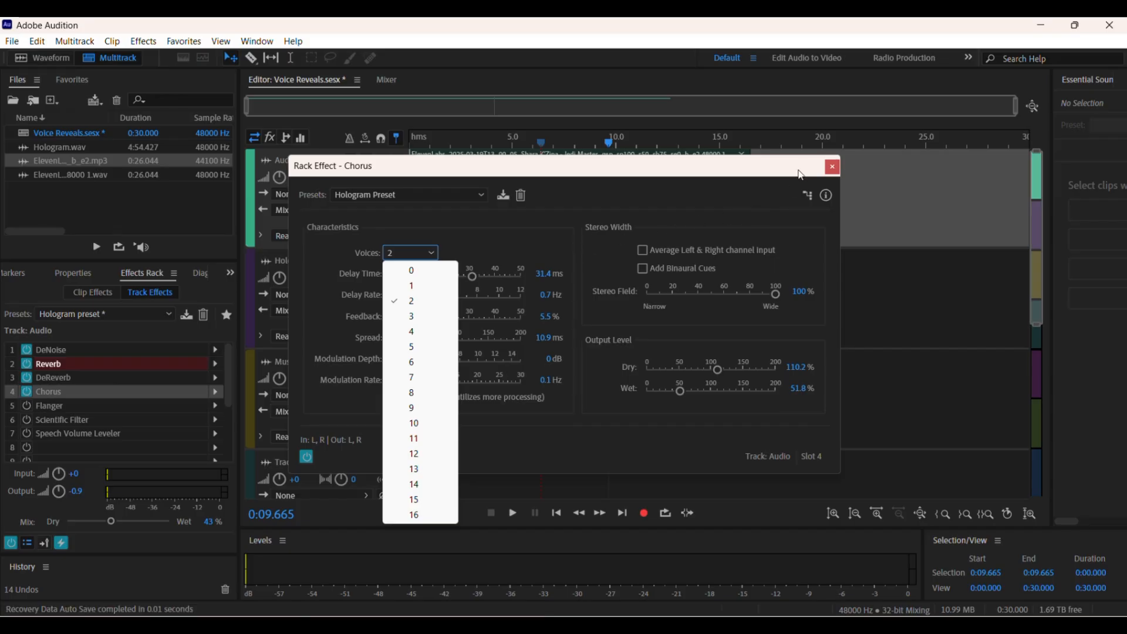
left_click(832, 168)
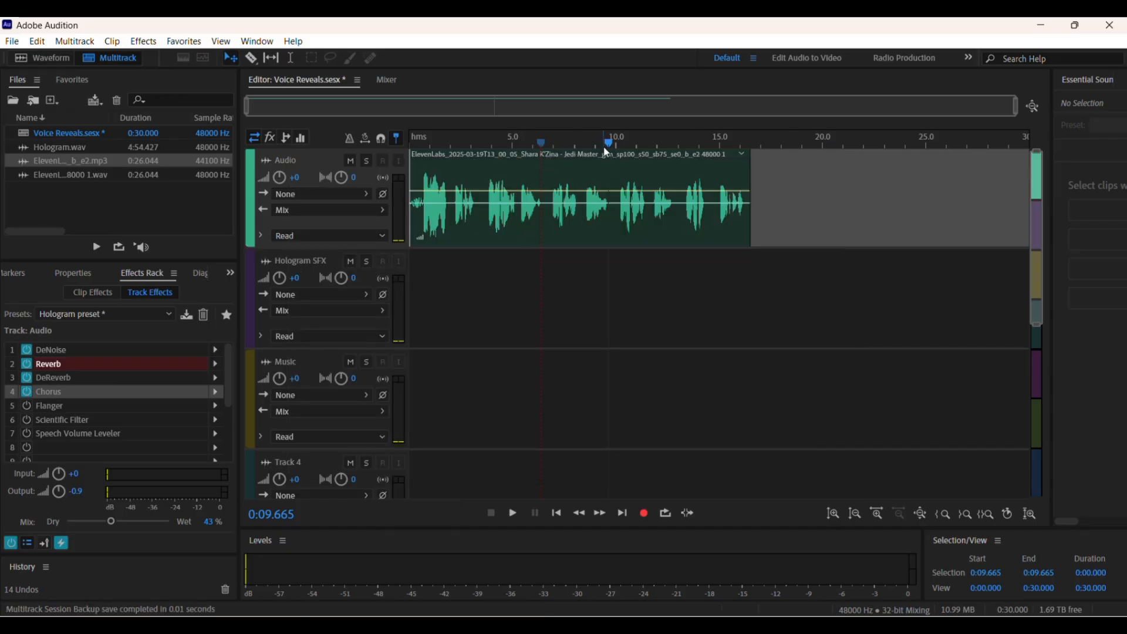
Step: Play the voice clip from the beginning to hear it with Chorus added, and stop near its end
left_click_drag(608, 144, 350, 136)
key("space")
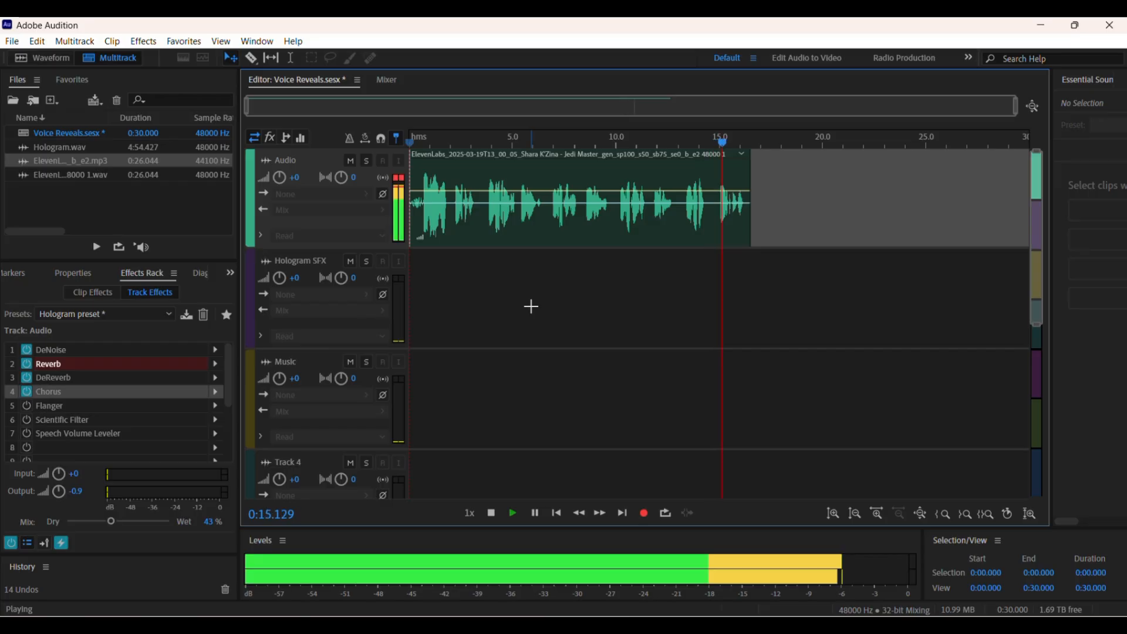
key("space")
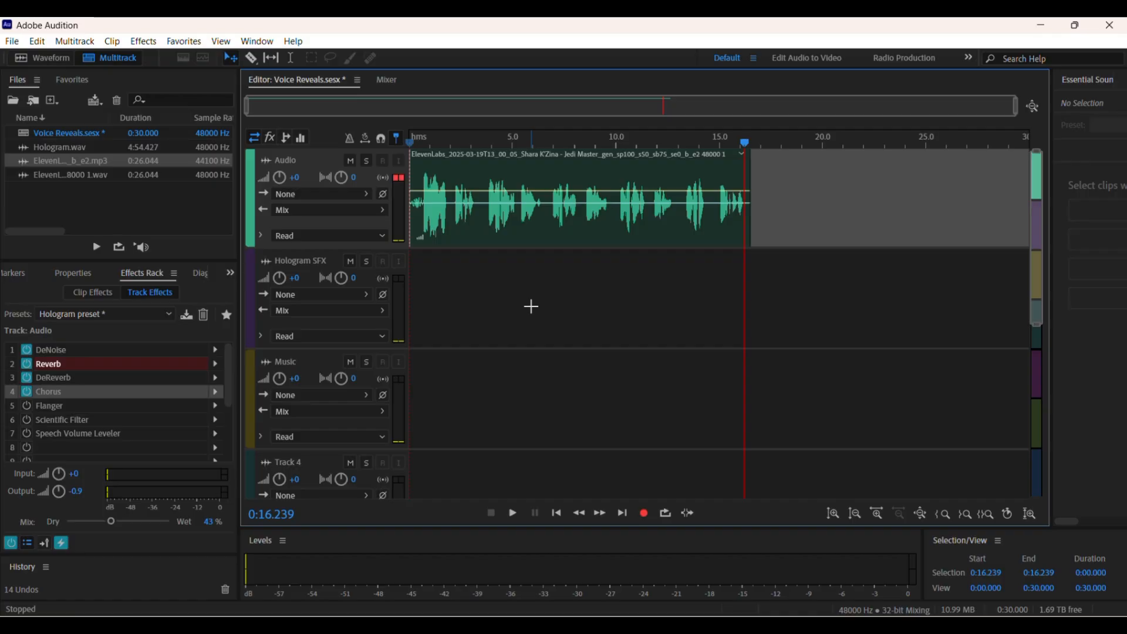
Step: Enable slot 5 of the Audio track's rack and load the Flanger effect there with the Hologram Preset
left_click(51, 410)
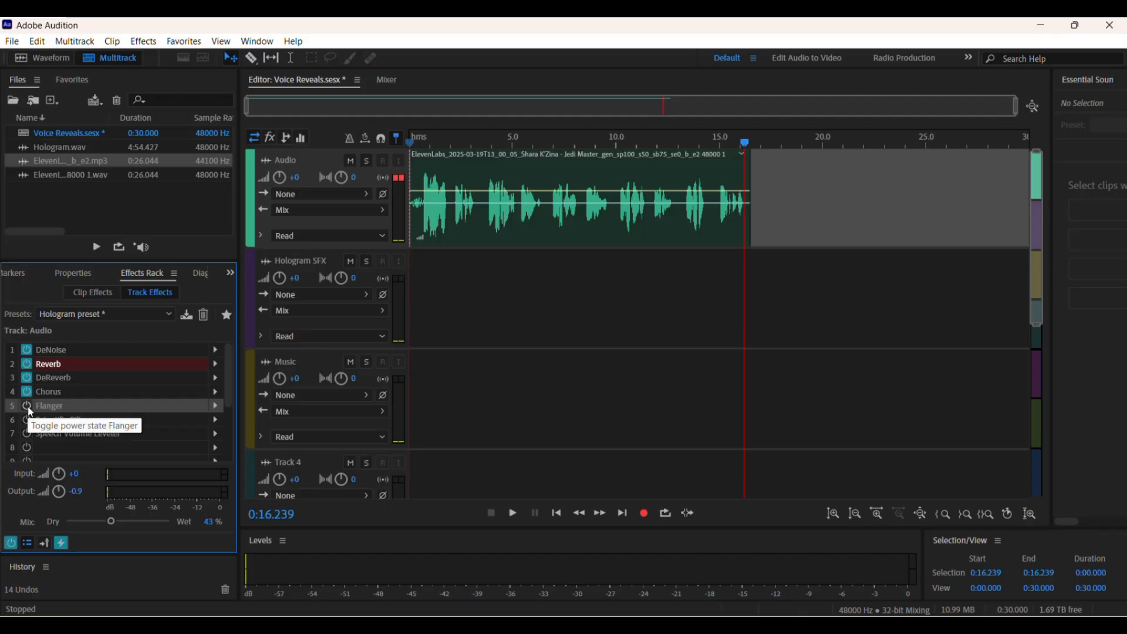
left_click(27, 406)
left_click(216, 406)
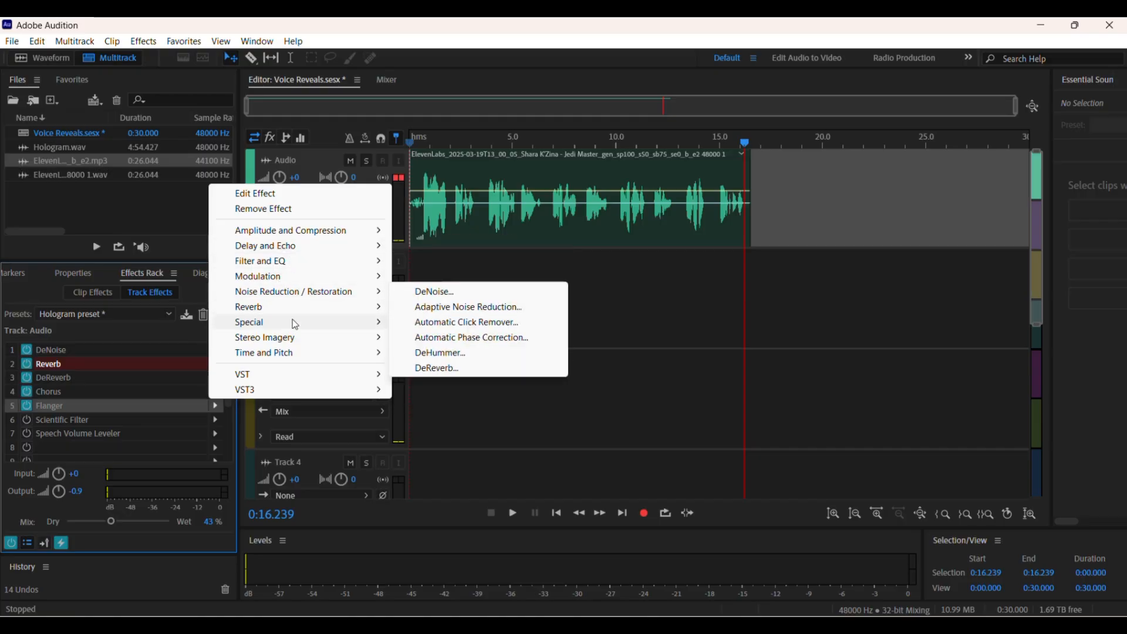
mouse_move(294, 307)
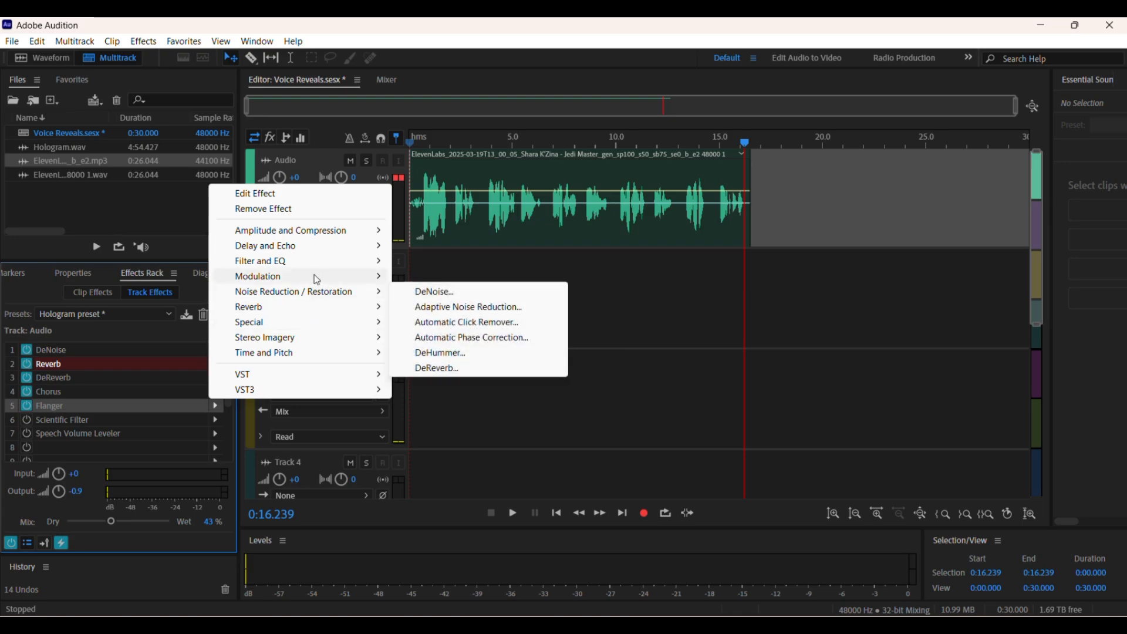
mouse_move(316, 329)
mouse_move(346, 275)
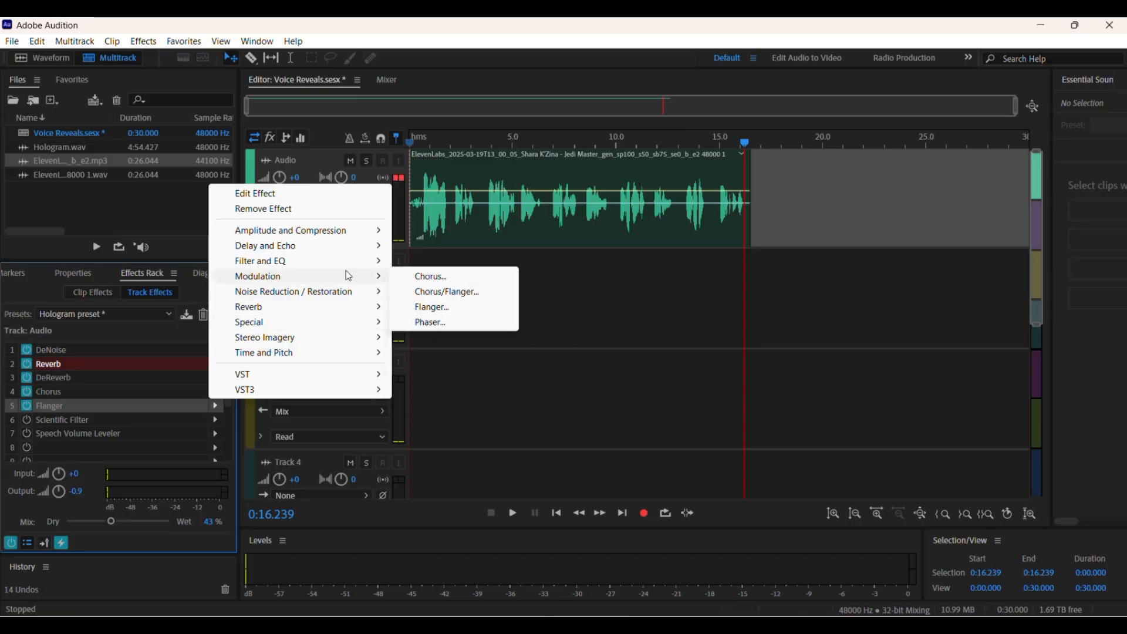
left_click(450, 308)
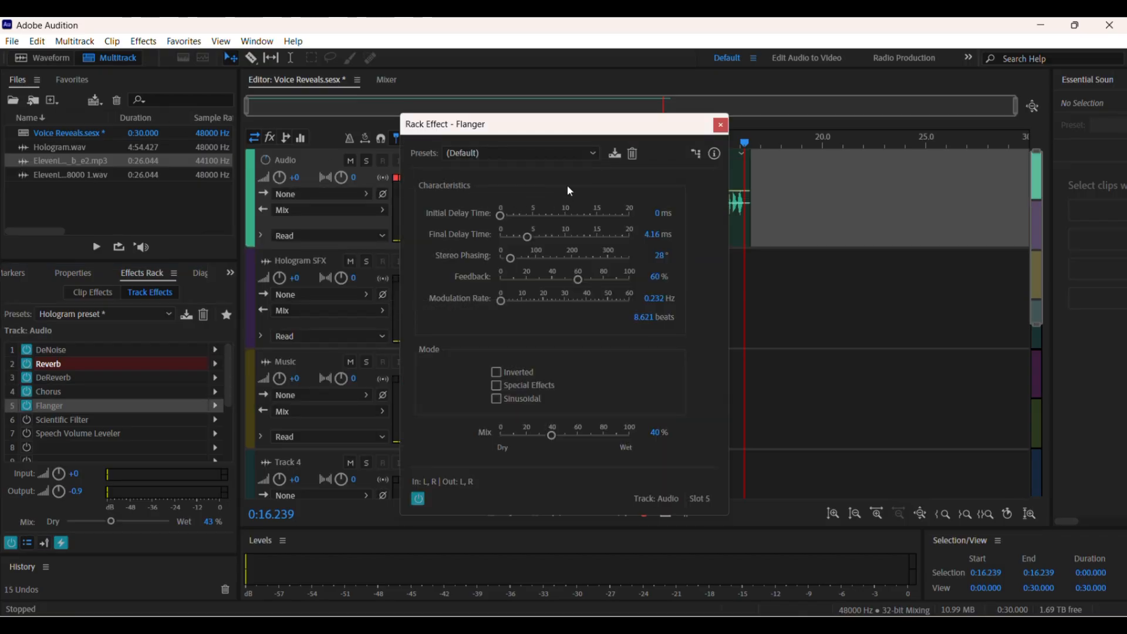
left_click(551, 154)
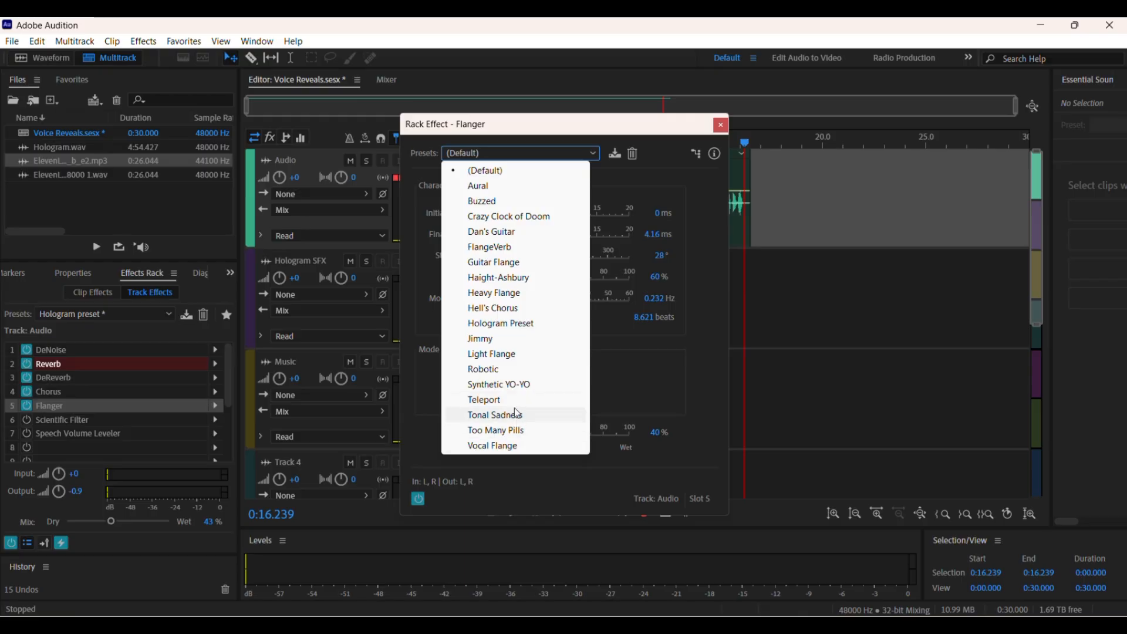
left_click(514, 324)
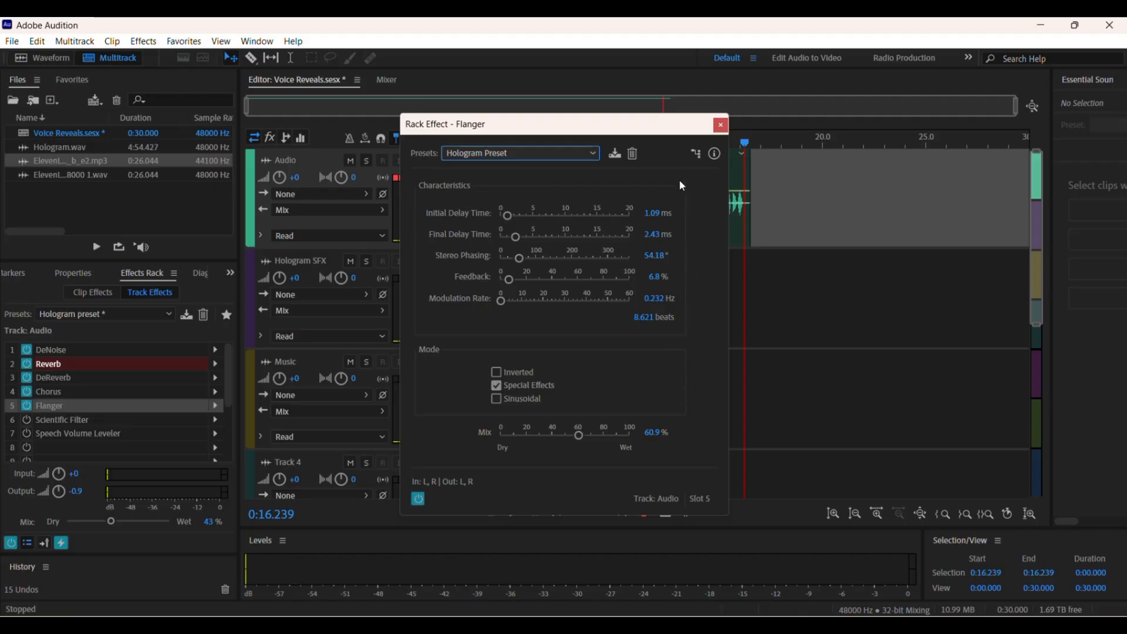
left_click(718, 127)
Step: Play the voice clip from the beginning to hear it with Flanger added, and stop near its end
key("Home")
key("space")
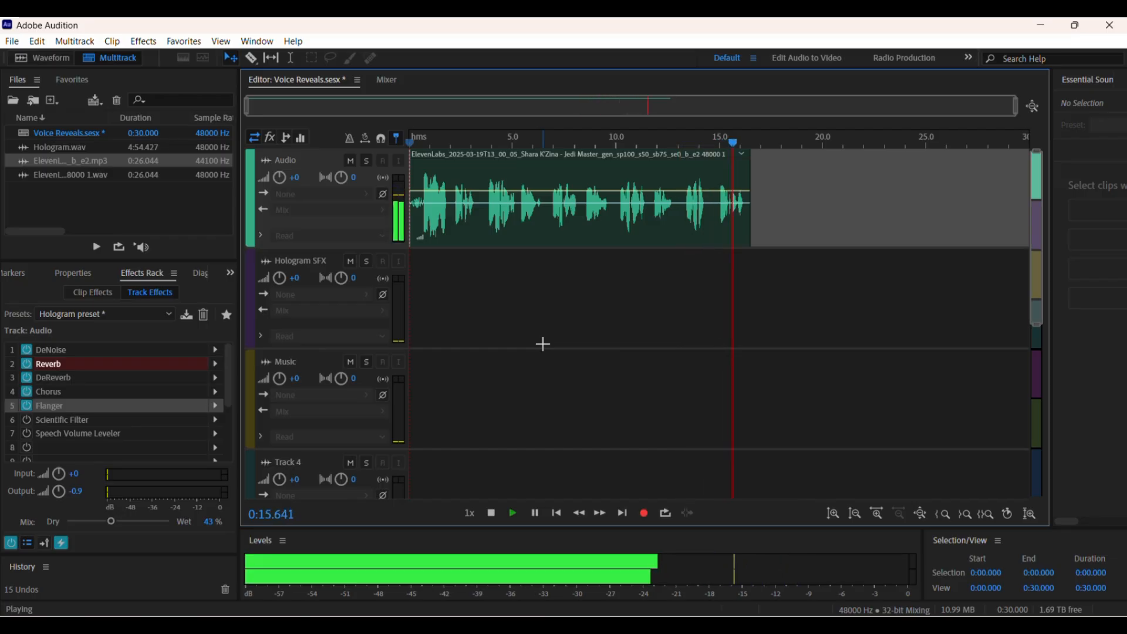
key("space")
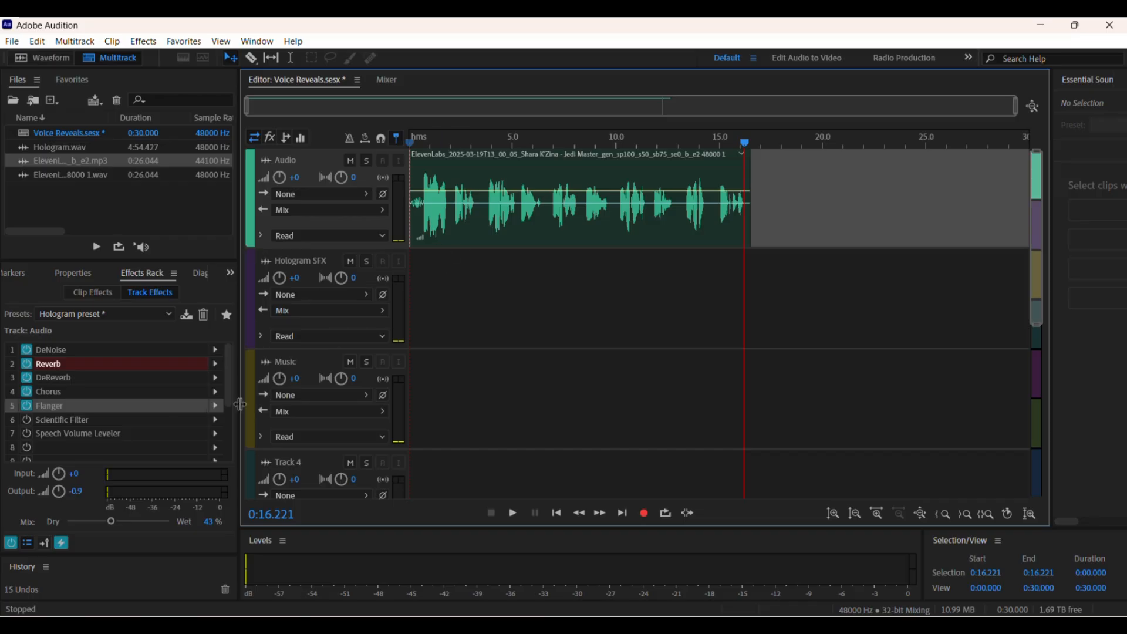
Step: Enable slot 6 of the Audio track's rack and load the Scientific Filter effect there with the Hologram Preset
left_click(79, 422)
left_click(26, 421)
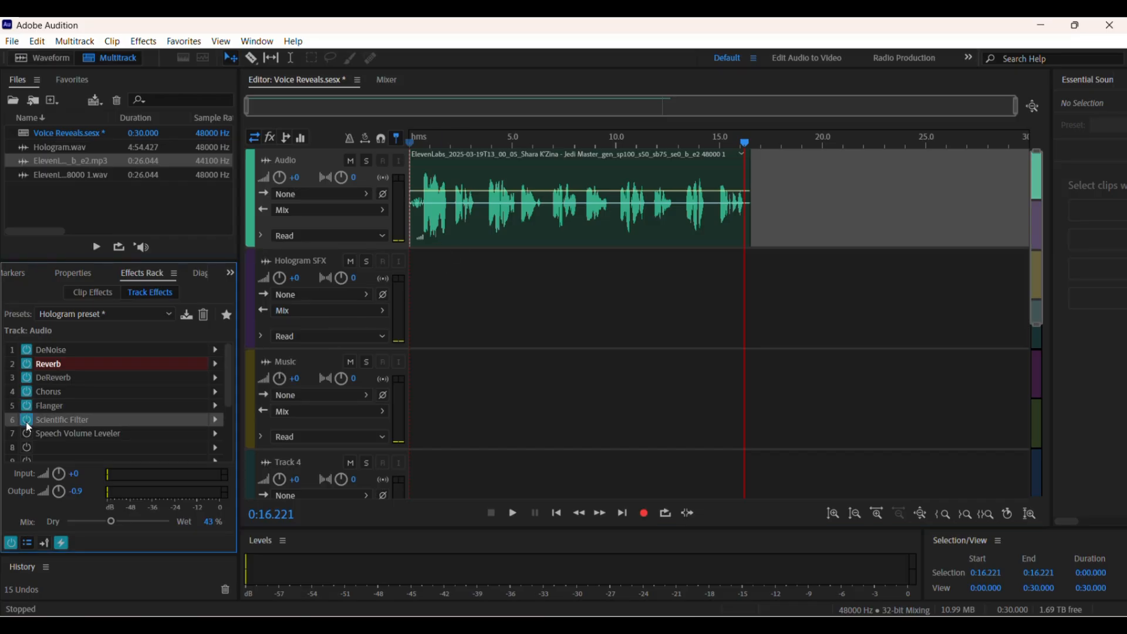
left_click(215, 419)
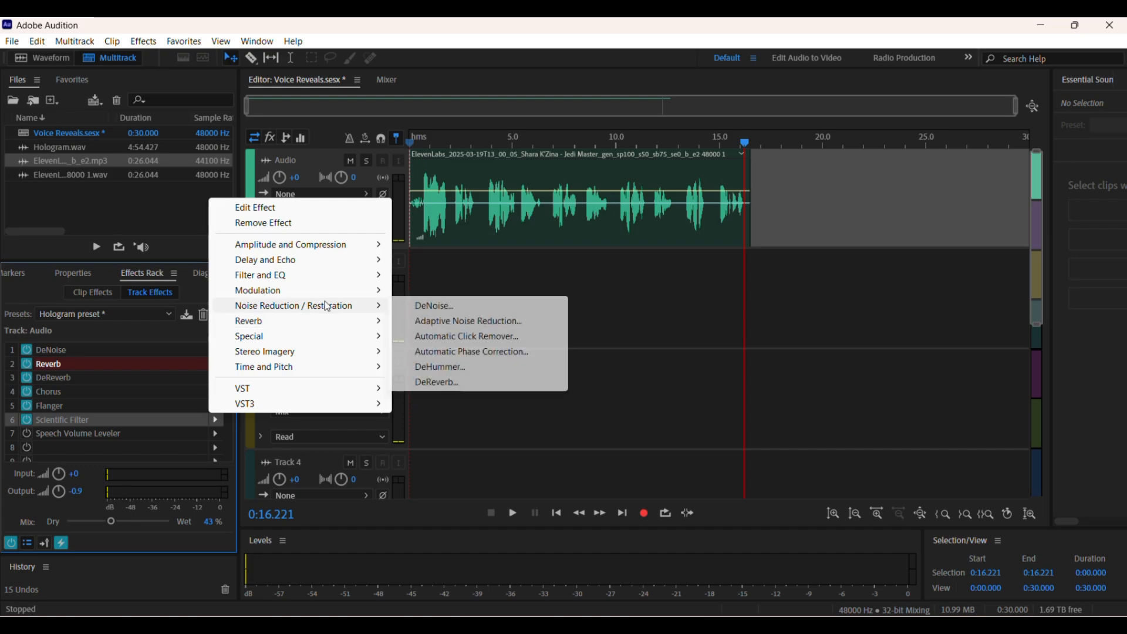
mouse_move(323, 277)
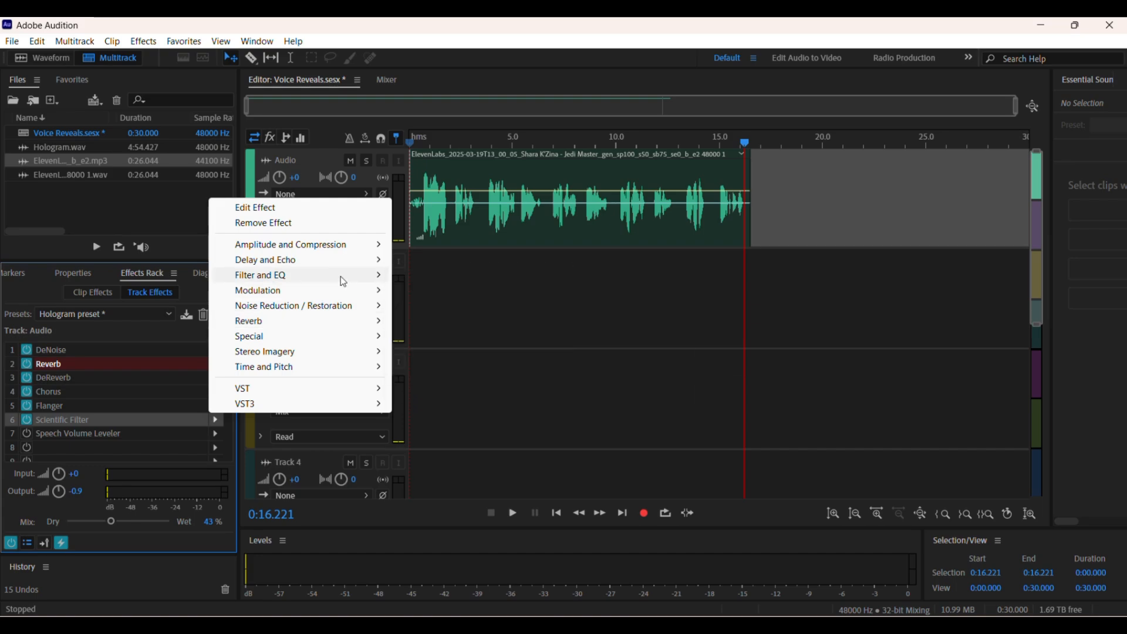
mouse_move(370, 277)
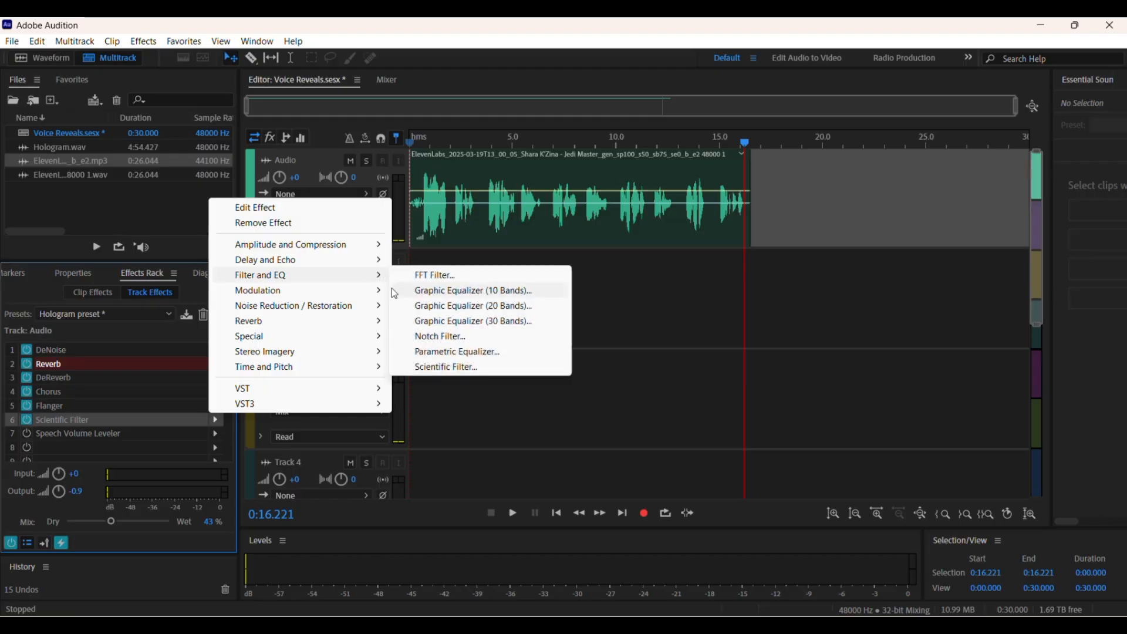
left_click(447, 367)
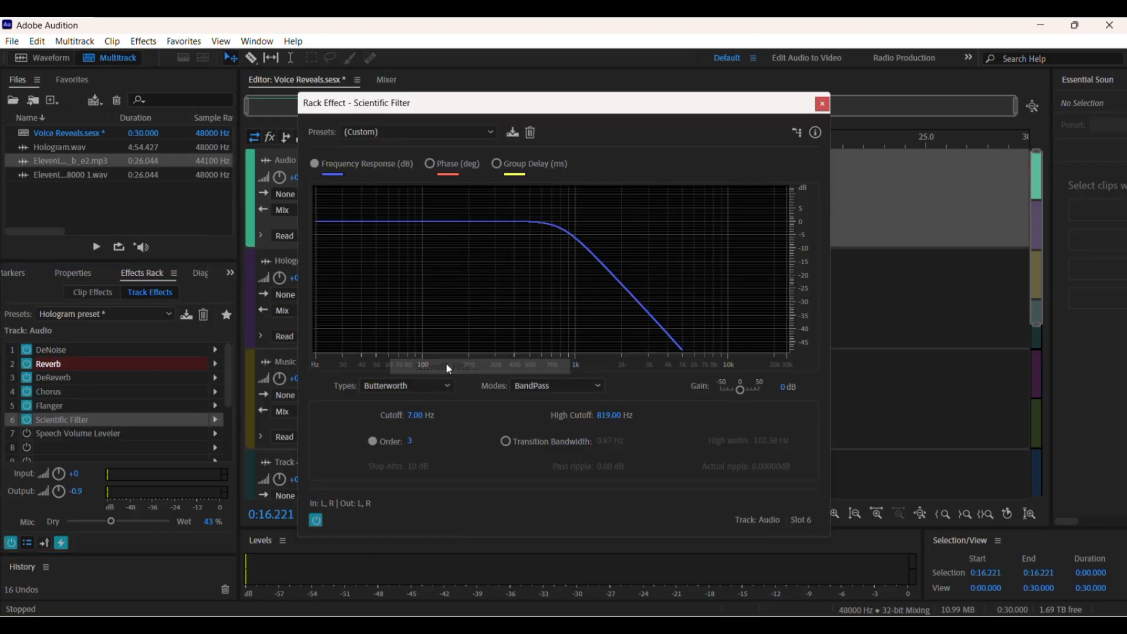
left_click(474, 135)
left_click(461, 210)
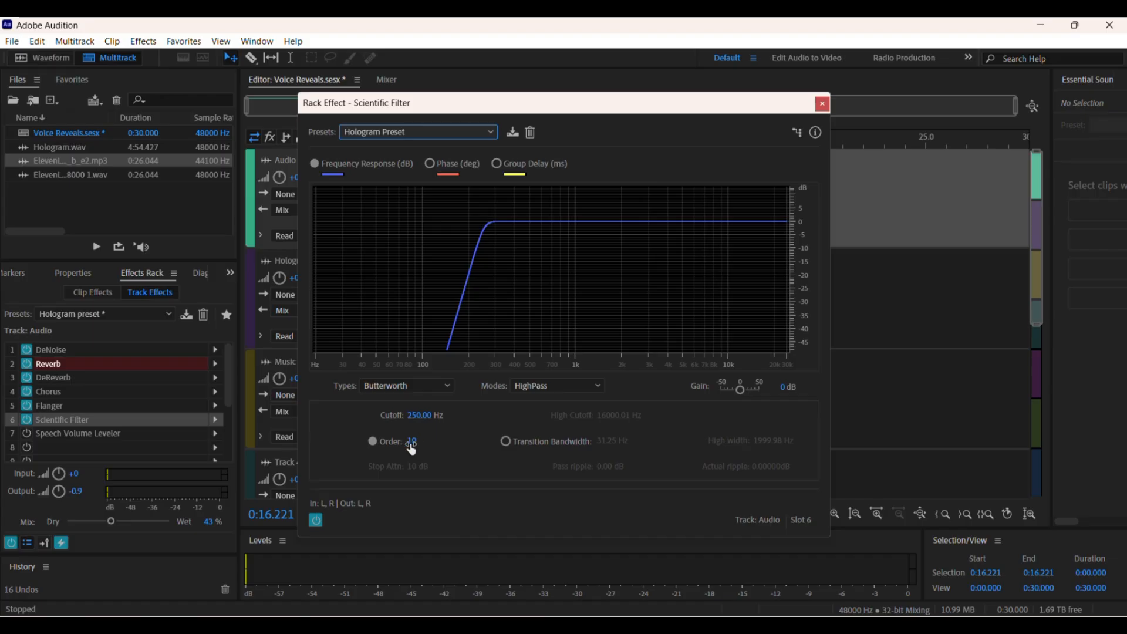
left_click(820, 106)
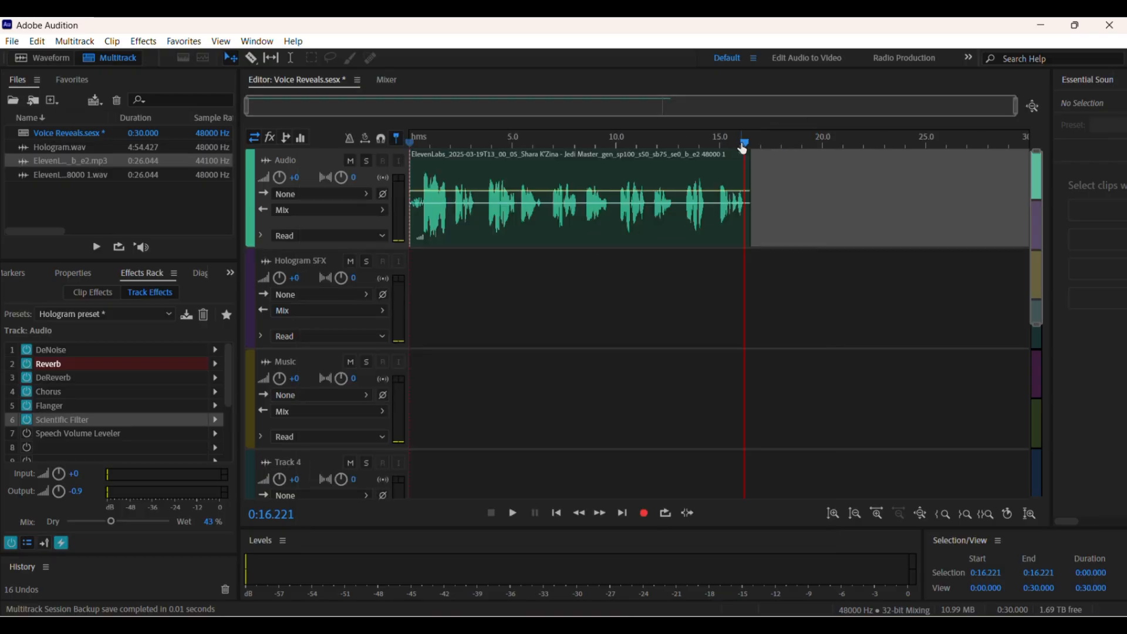
Step: Play the voice clip from the beginning to hear it with the Scientific Filter added, and stop near its end
left_click_drag(744, 144, 118, 179)
key("space")
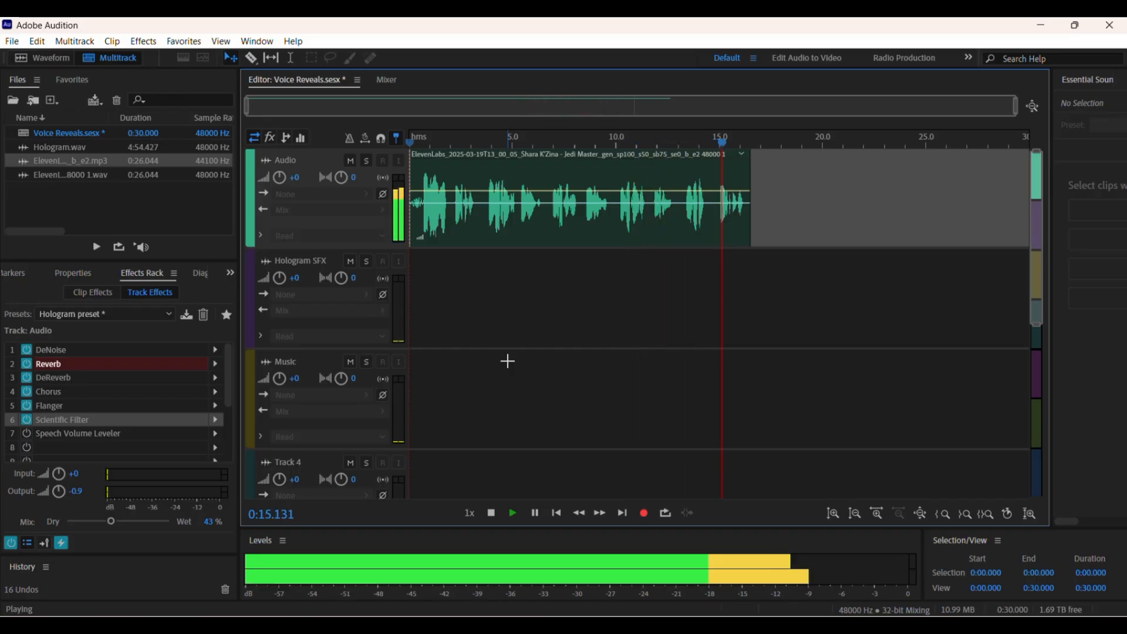
key("space")
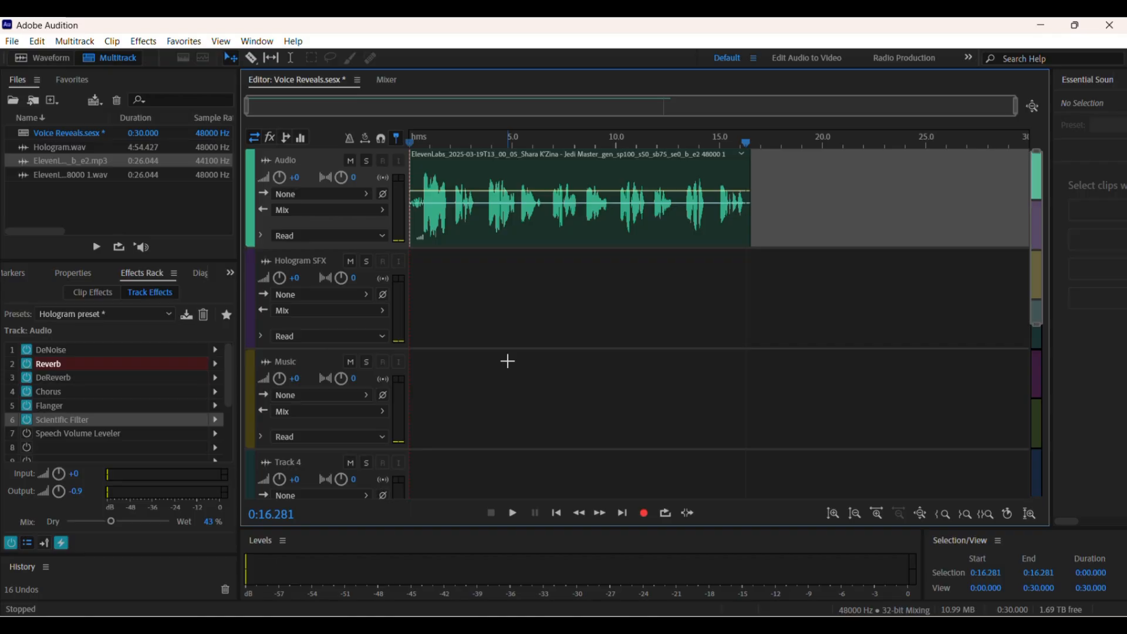
Step: Enable slot 7 of the Audio track's rack and load the Speech Volume Leveler effect into it
left_click(82, 432)
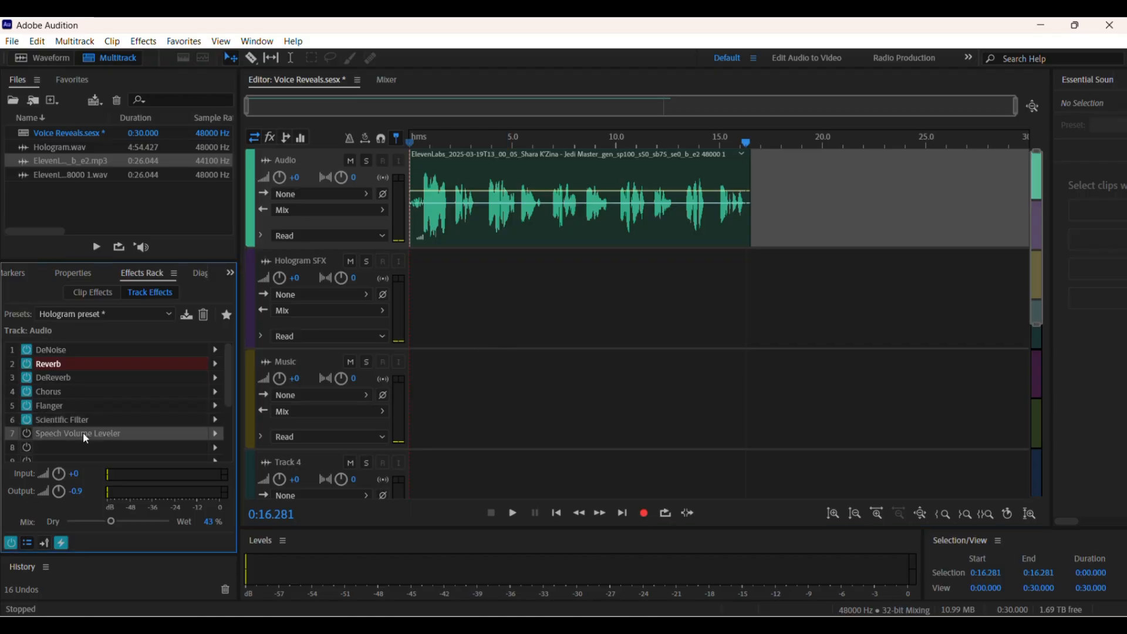
left_click(25, 434)
left_click(214, 434)
mouse_move(262, 364)
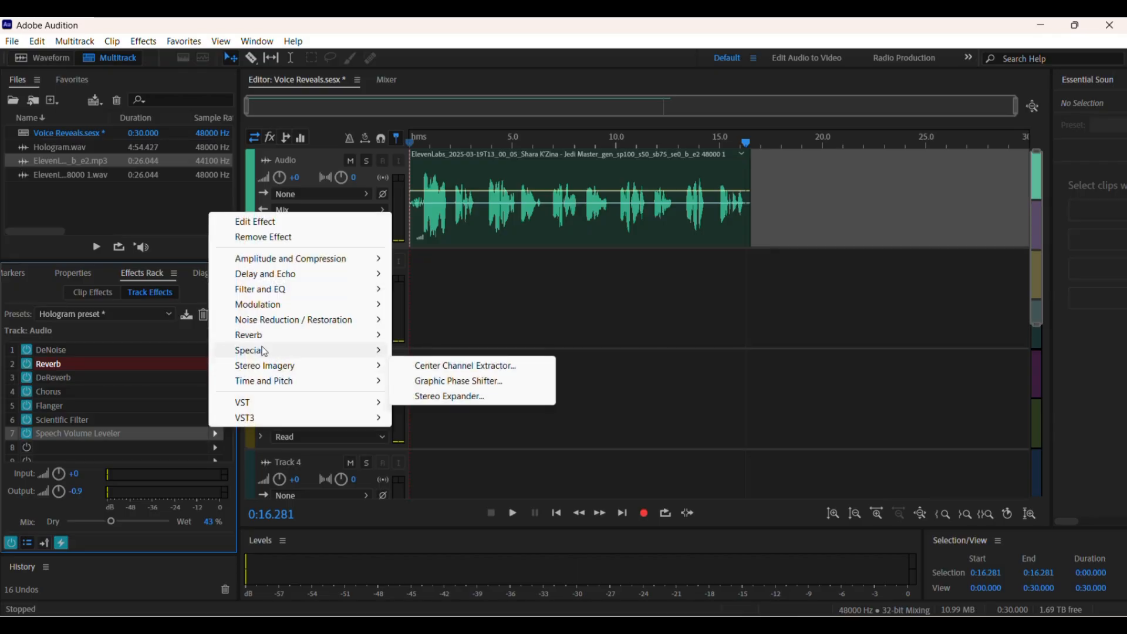
mouse_move(262, 343)
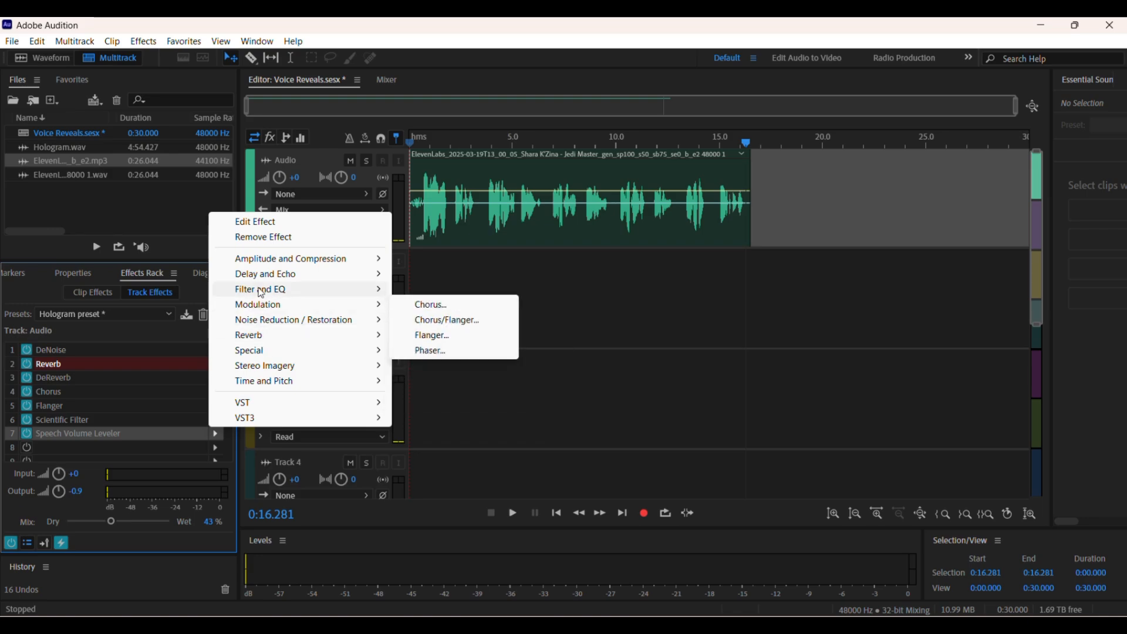
mouse_move(262, 291)
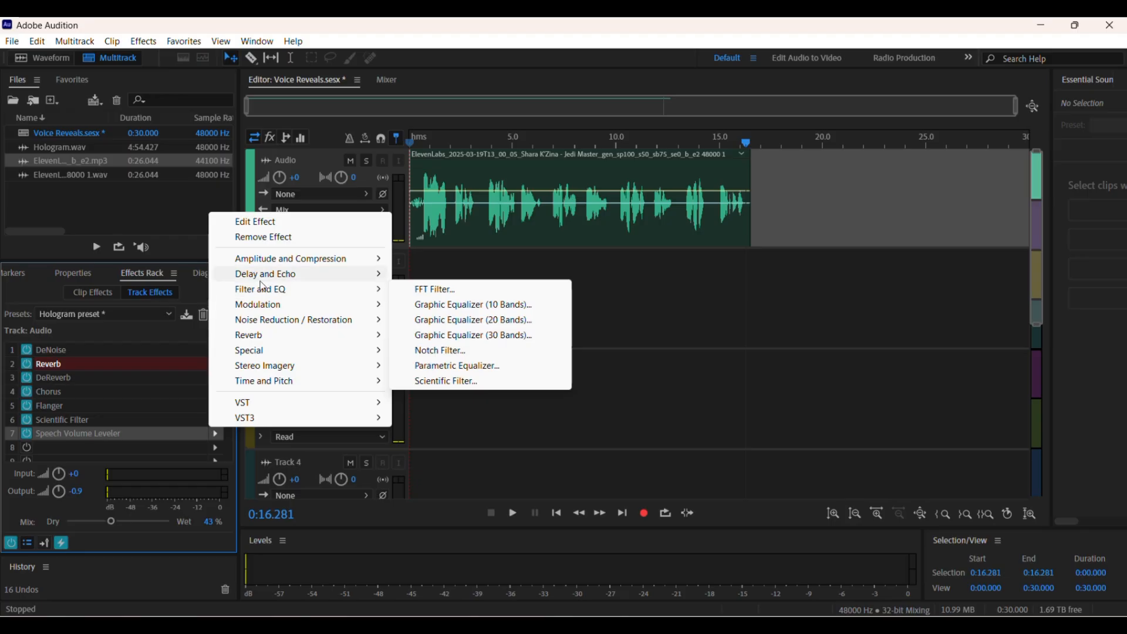
mouse_move(282, 264)
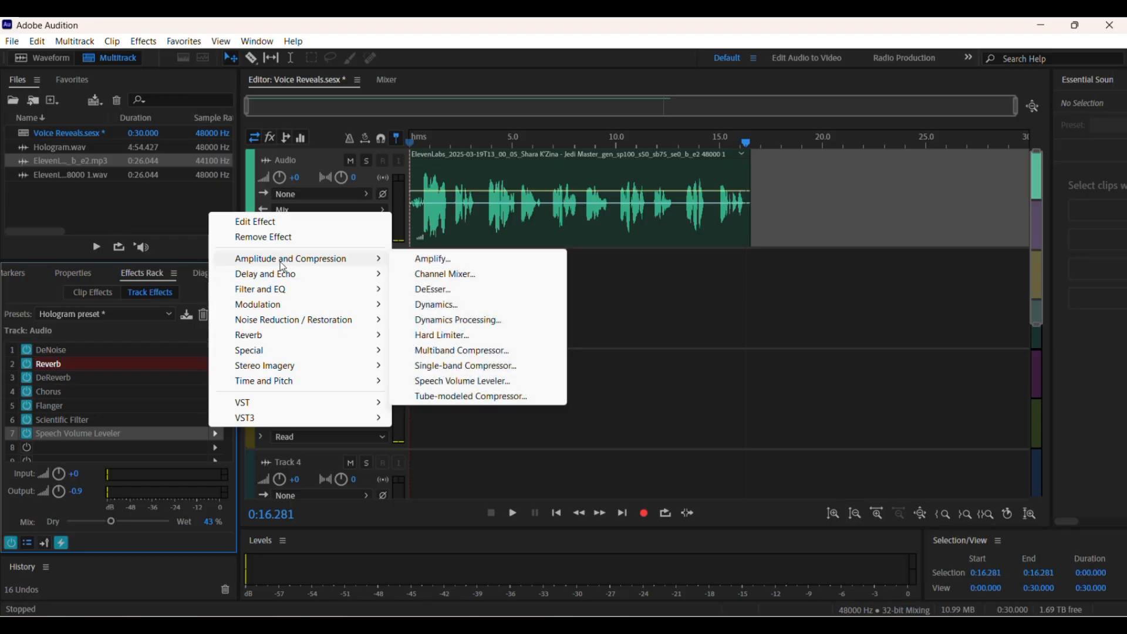
left_click(462, 381)
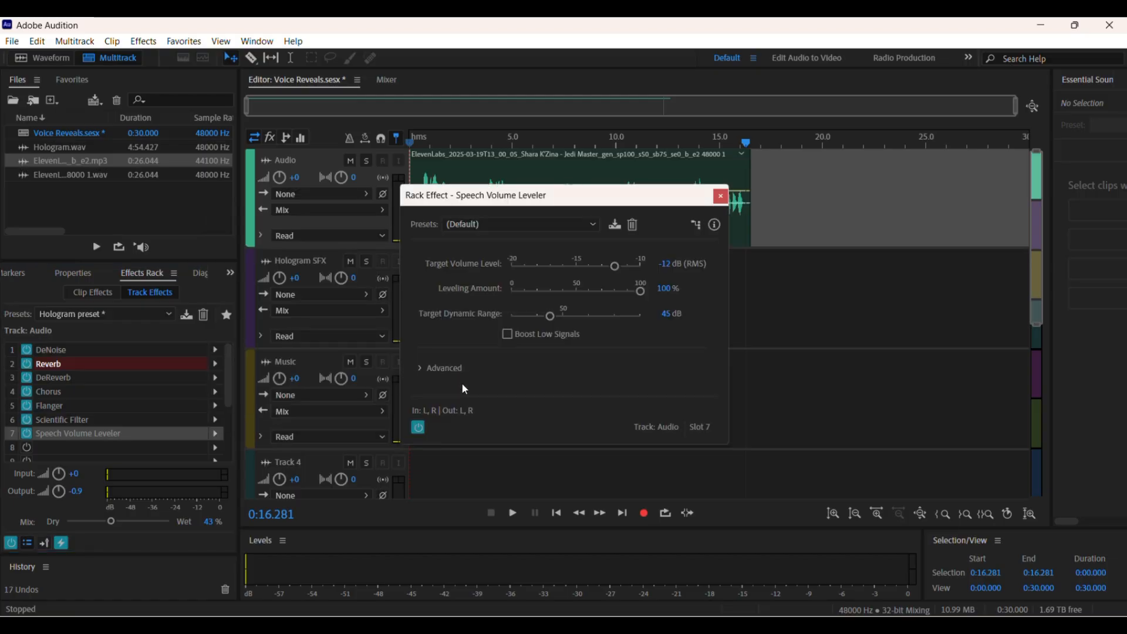
Step: Try Hologram Preset 2 in the Speech Volume Leveler, settle on Hologram Preset, and close the effect window
left_click(593, 224)
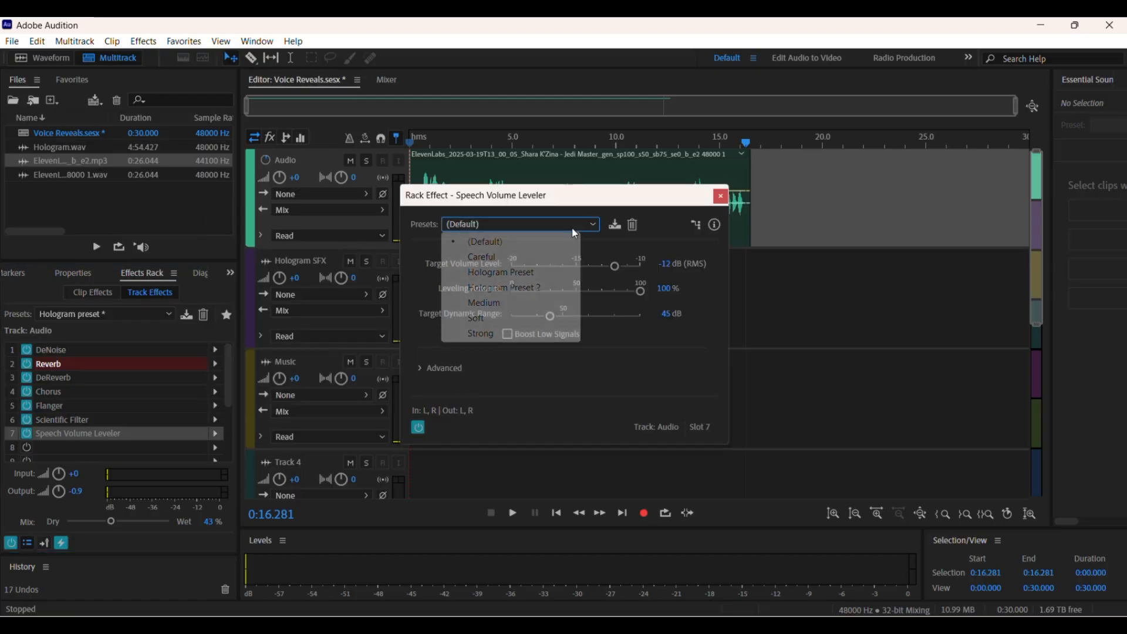
left_click(526, 287)
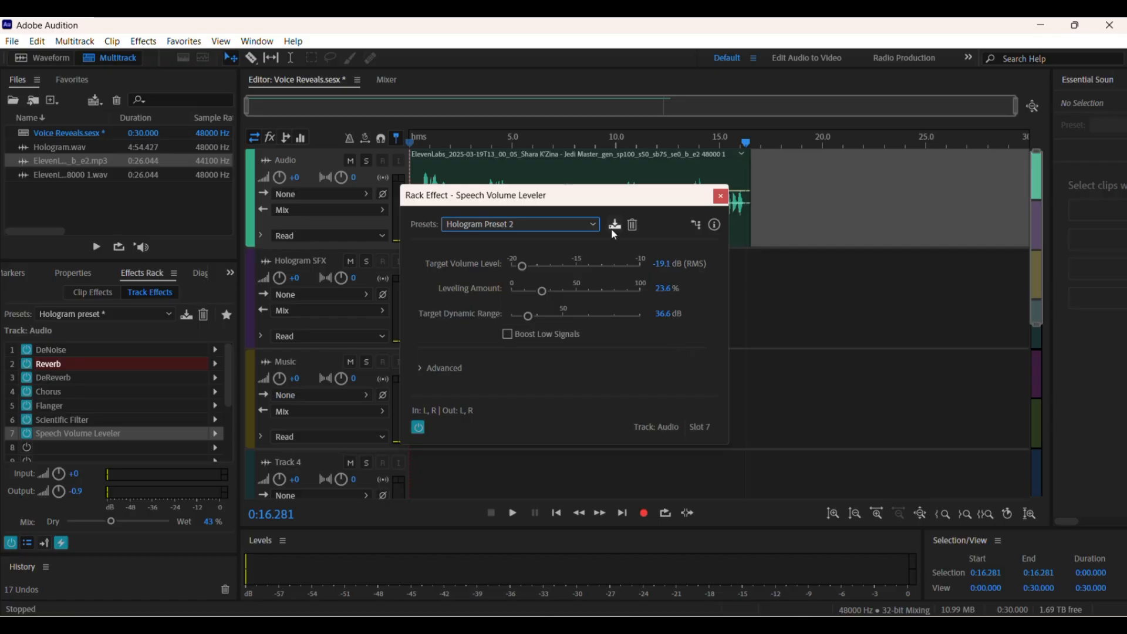
left_click(583, 224)
left_click(513, 274)
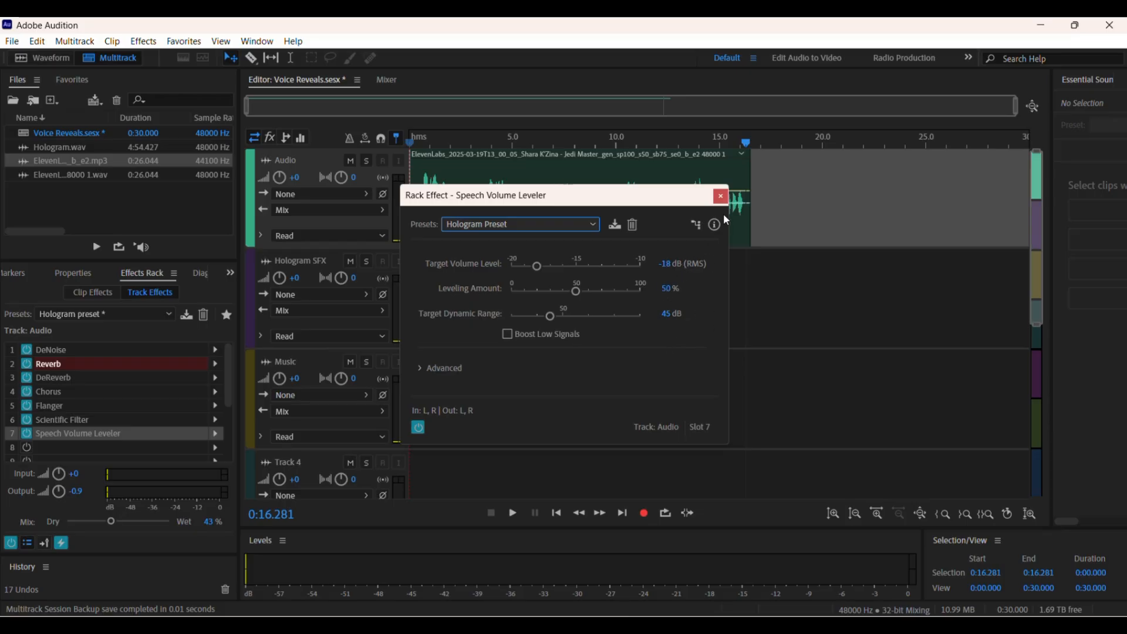
left_click(720, 196)
Step: Play the voice clip from the beginning to hear it with the Speech Volume Leveler added, and stop near its end
key("space")
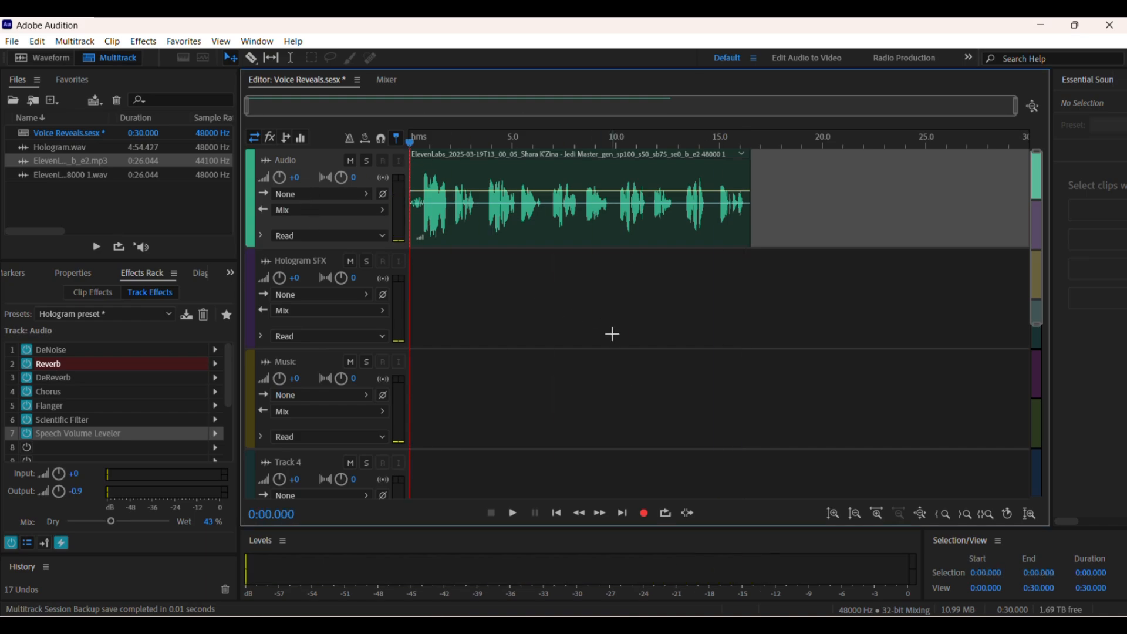
key("space")
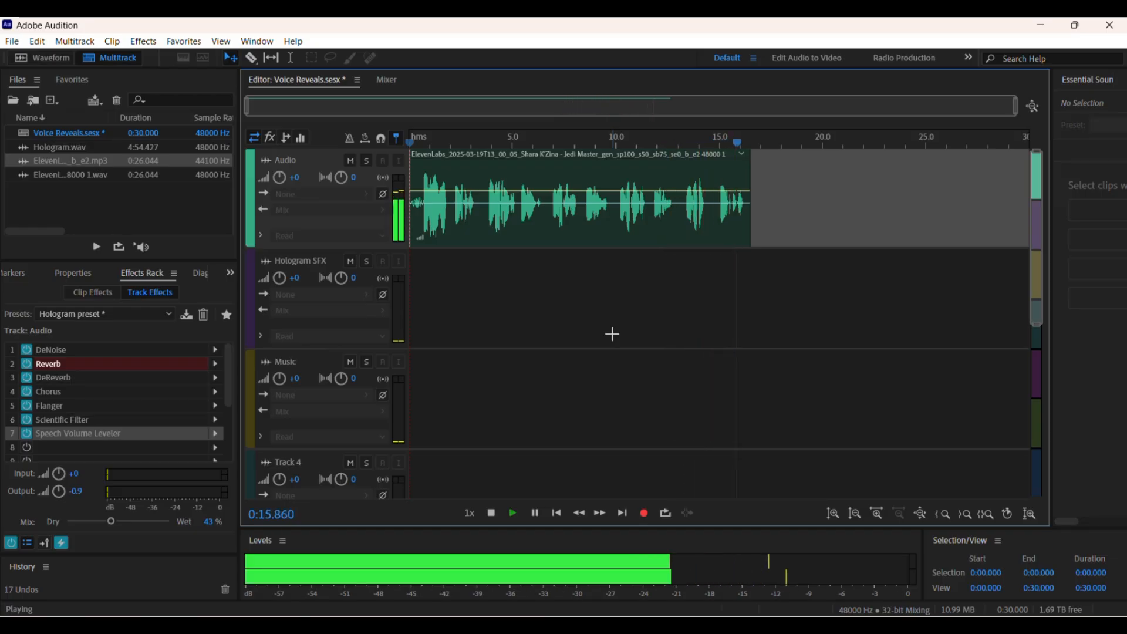
key("space")
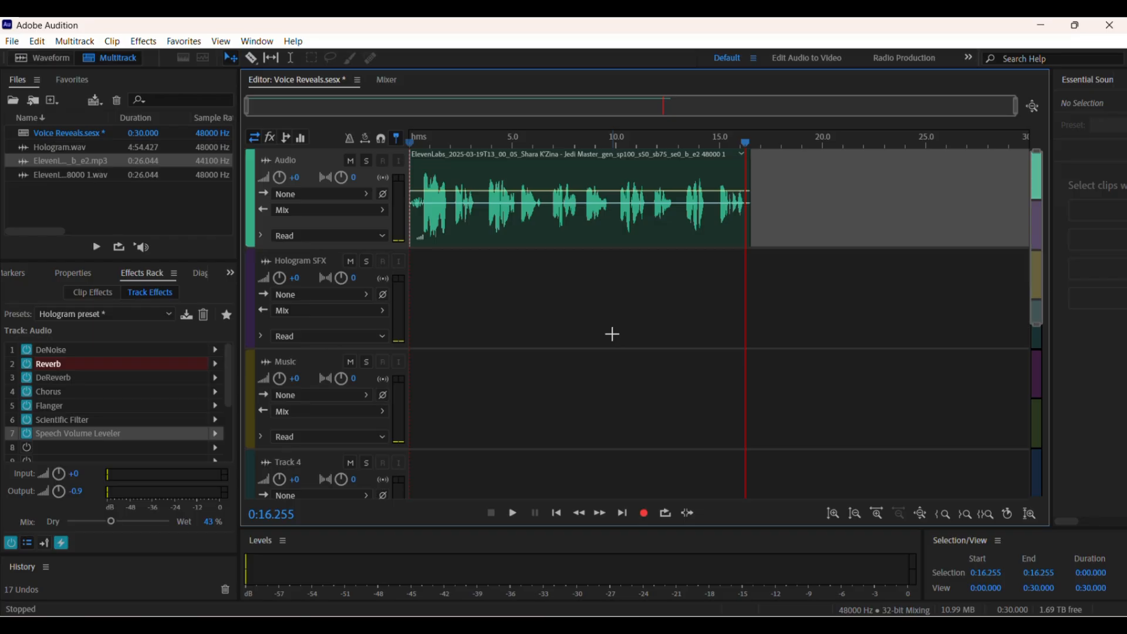
Step: Insert Hologram.wav into the Voice Reveals multitrack session and place its clip at the start of the Hologram SFX track
left_click(476, 268)
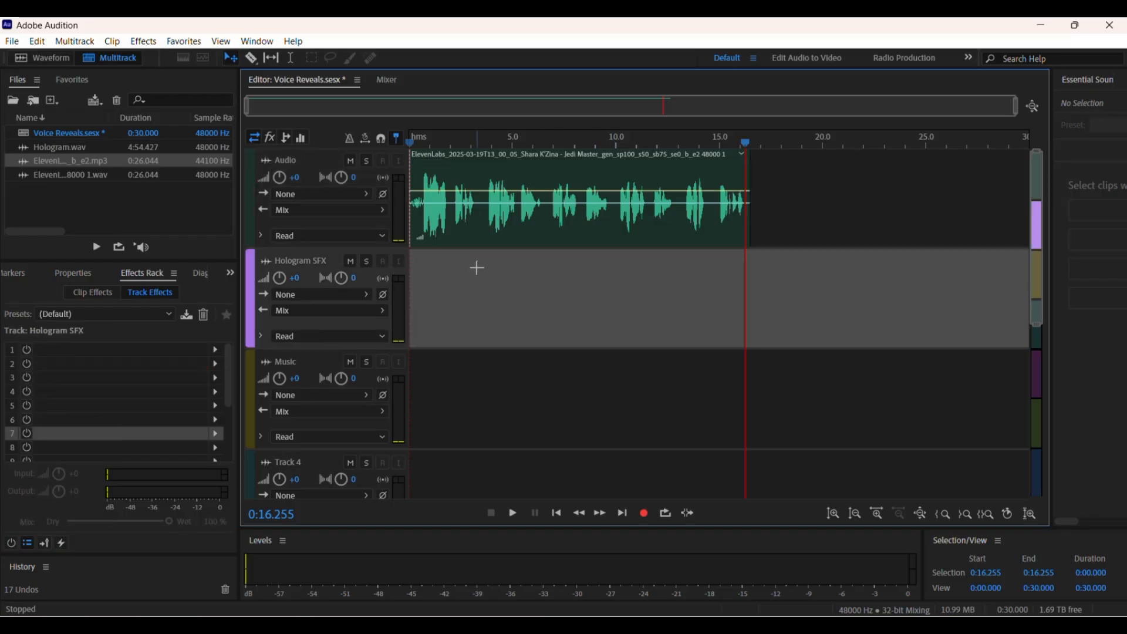
left_click(486, 207)
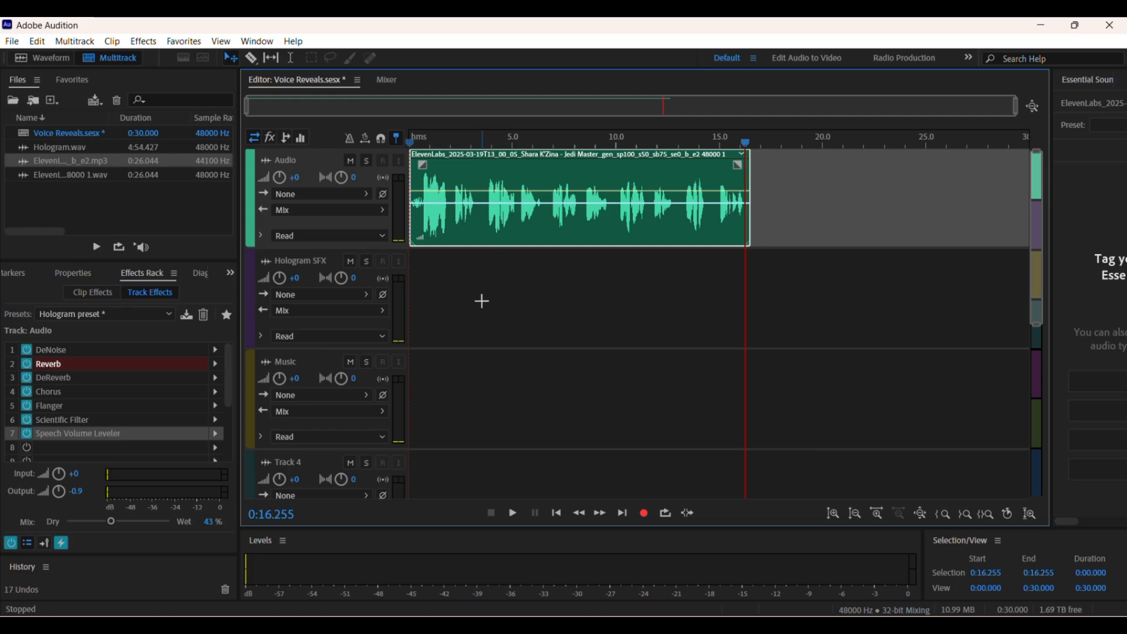
left_click(46, 148)
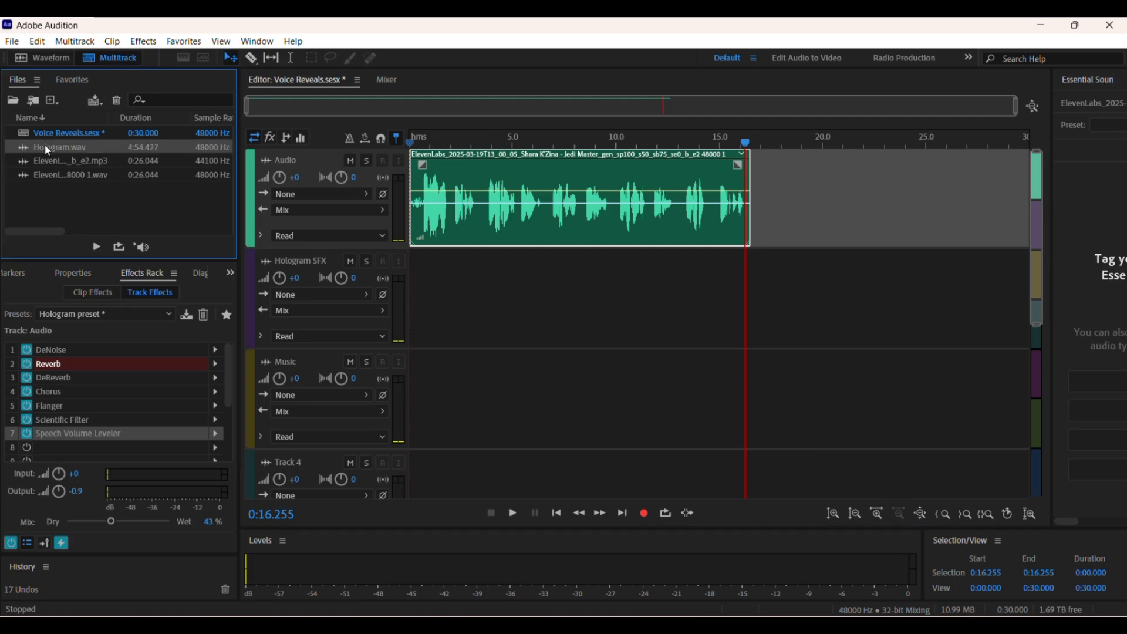
double_click(50, 152)
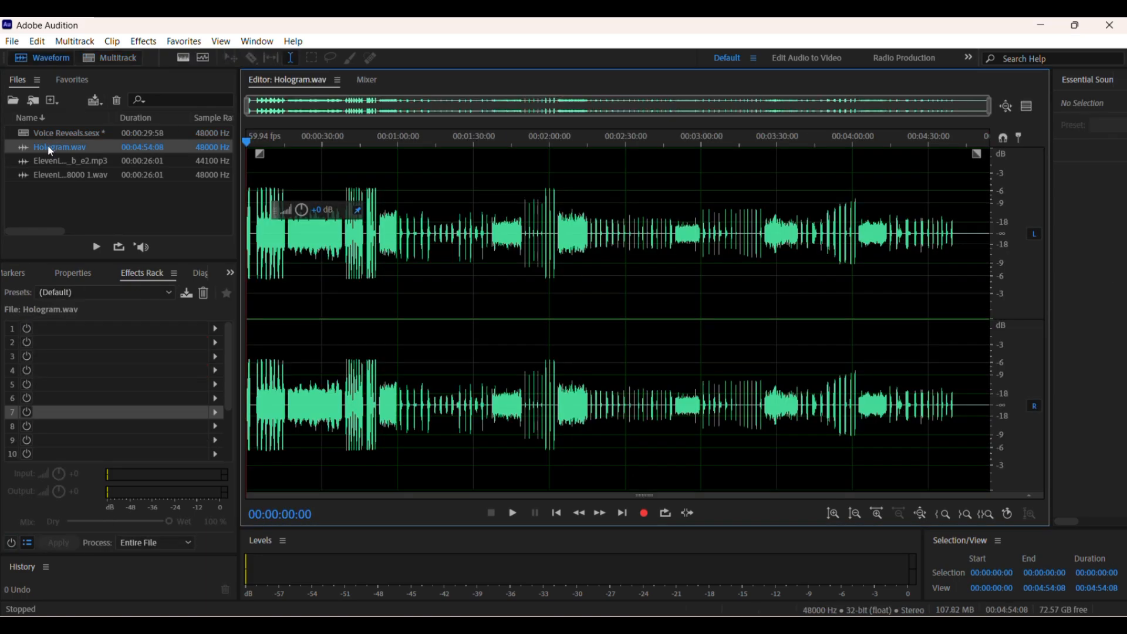
right_click(90, 147)
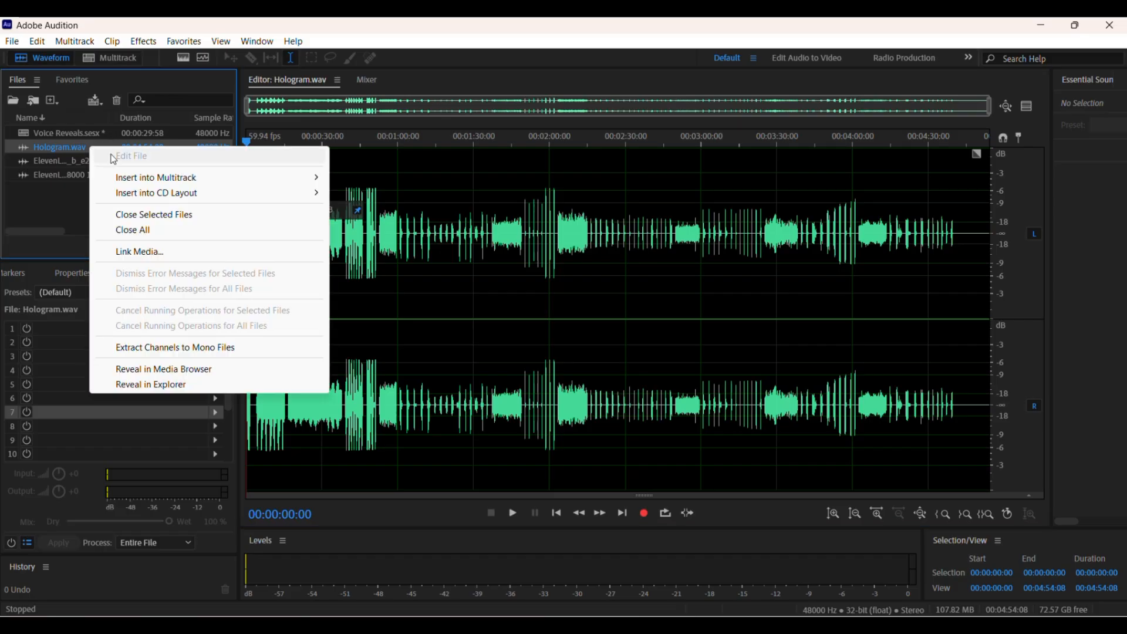
mouse_move(168, 184)
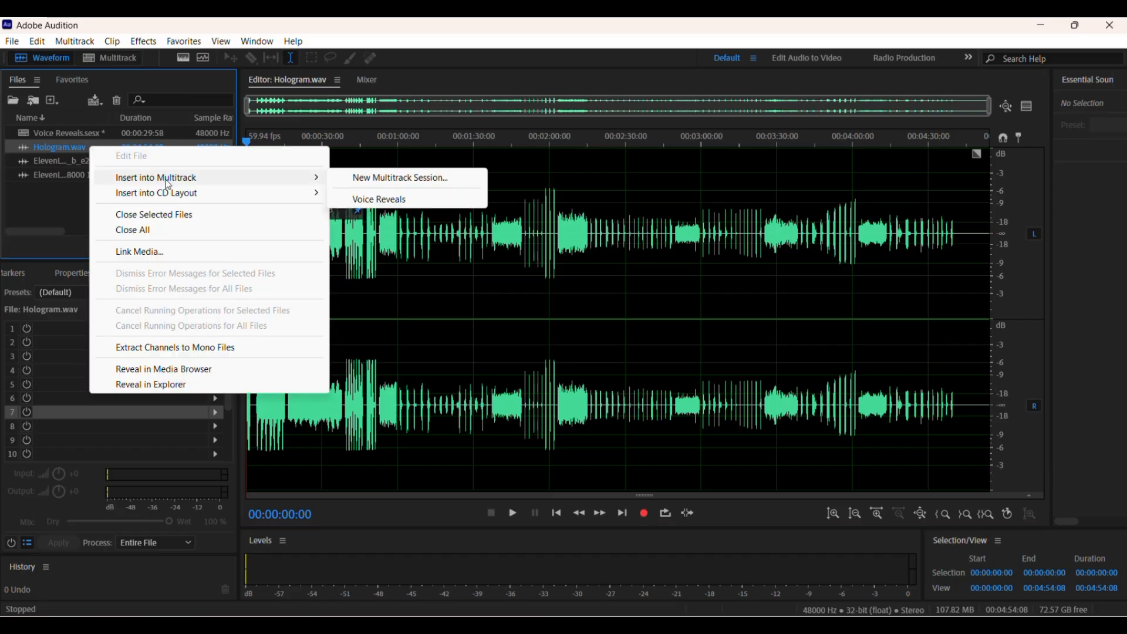
left_click(395, 199)
left_click_drag(519, 187, 516, 320)
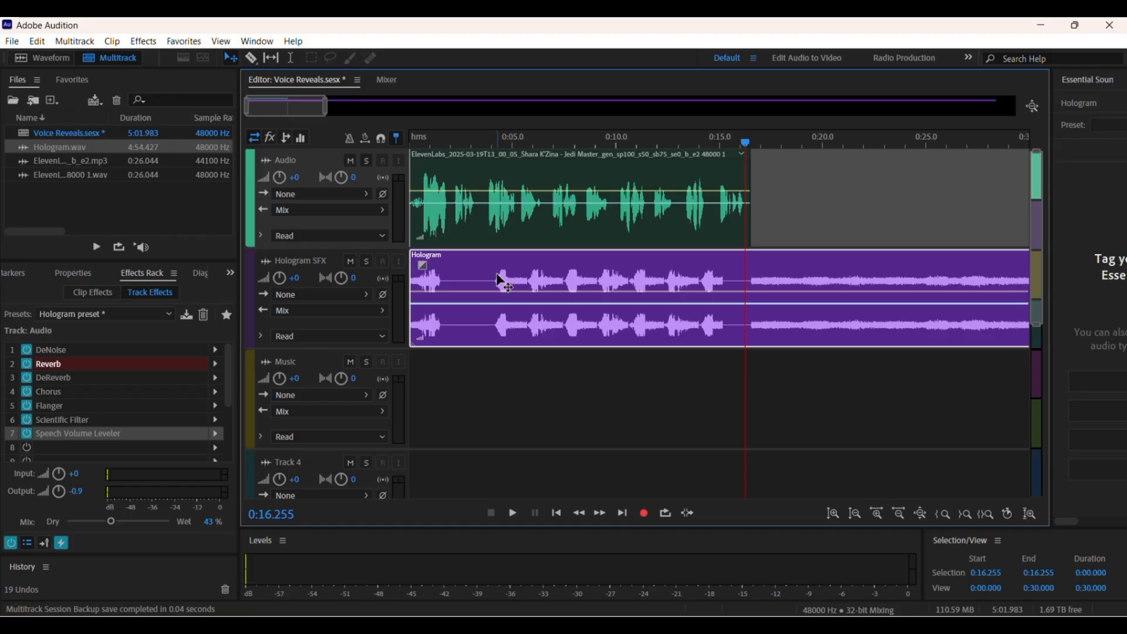
Step: Move the Hologram clip to start at about 0:12 and trim its beginning to about 0:16, near the voice clip's end
left_click_drag(470, 282, 719, 283)
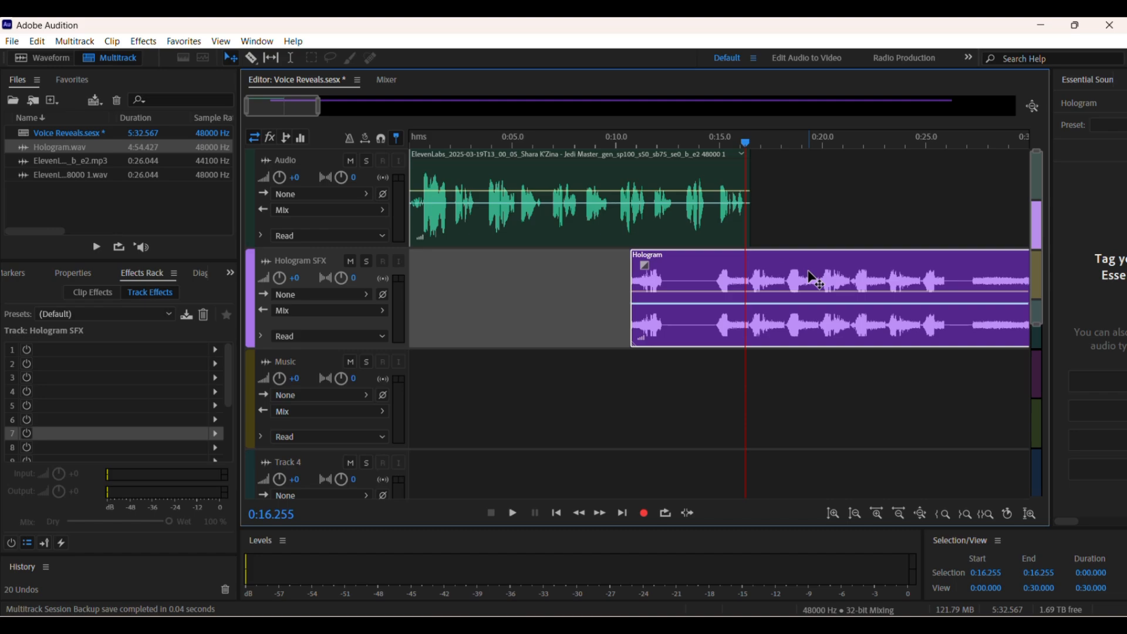
left_click(844, 274)
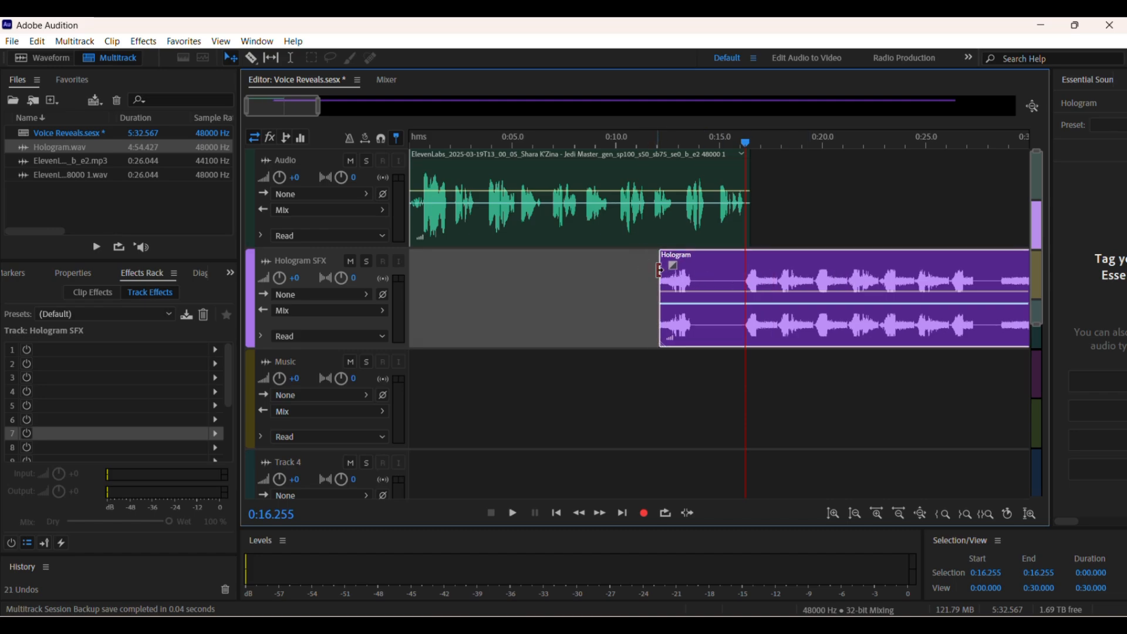
left_click_drag(658, 270, 743, 270)
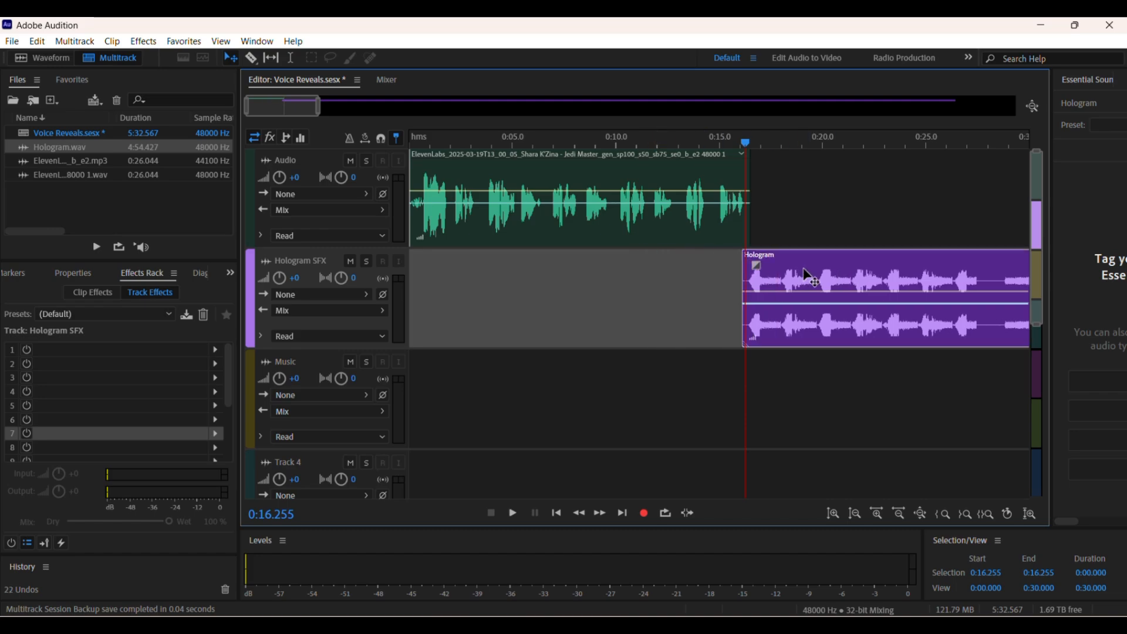
Step: Play the trimmed Hologram clip from 0:16.255 to hear its opening sound, and stop at about 0:19
left_click(808, 276)
key("space")
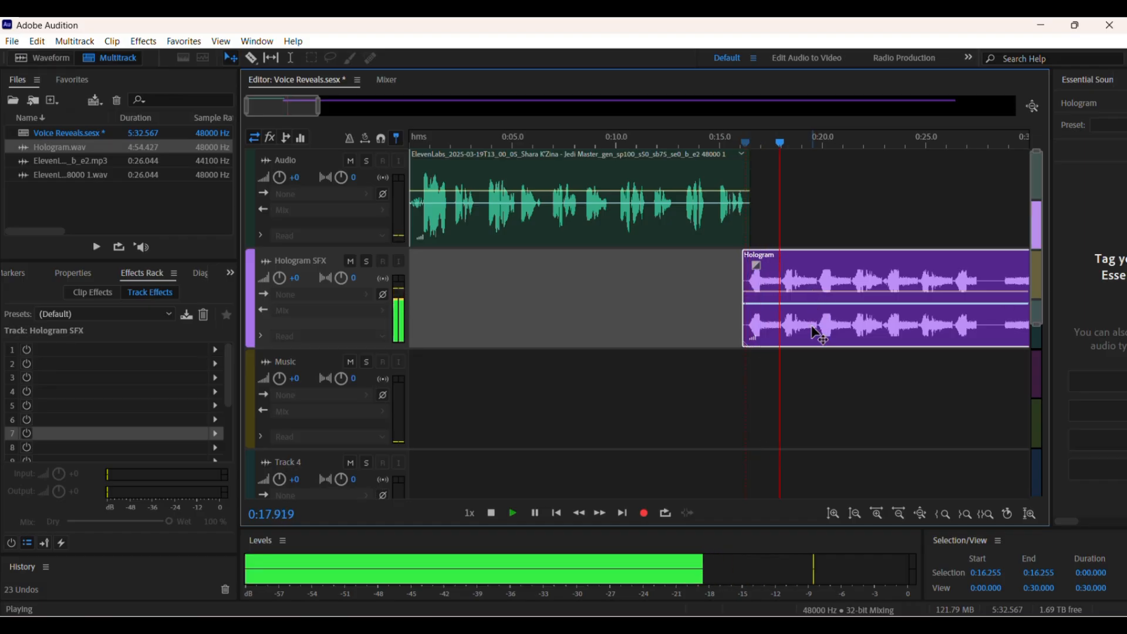
key("space")
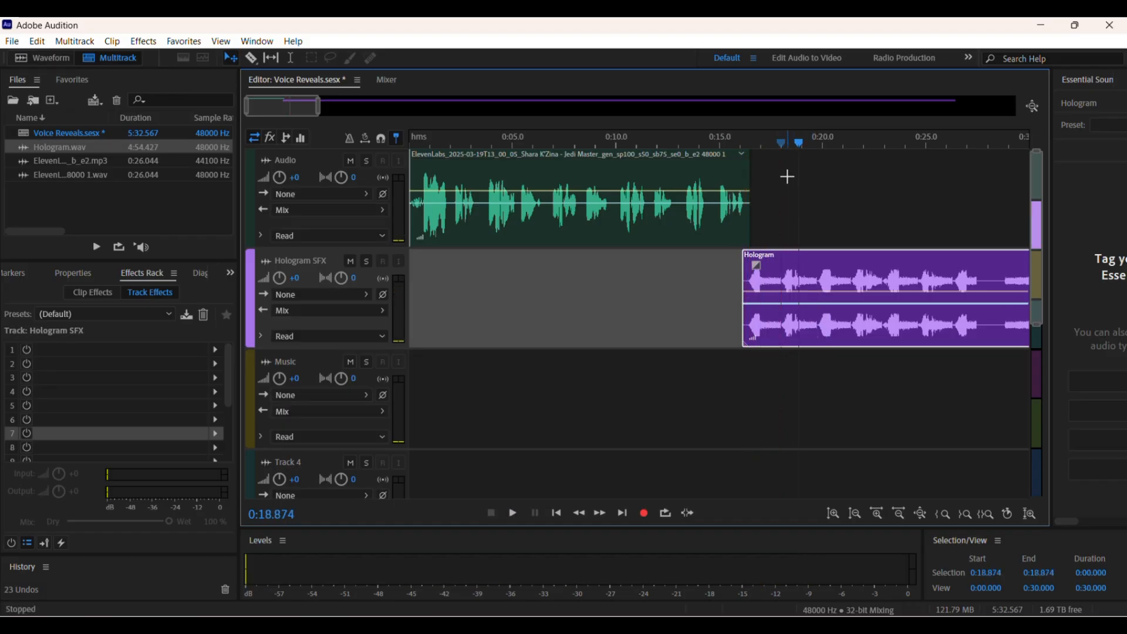
left_click_drag(800, 147, 942, 229)
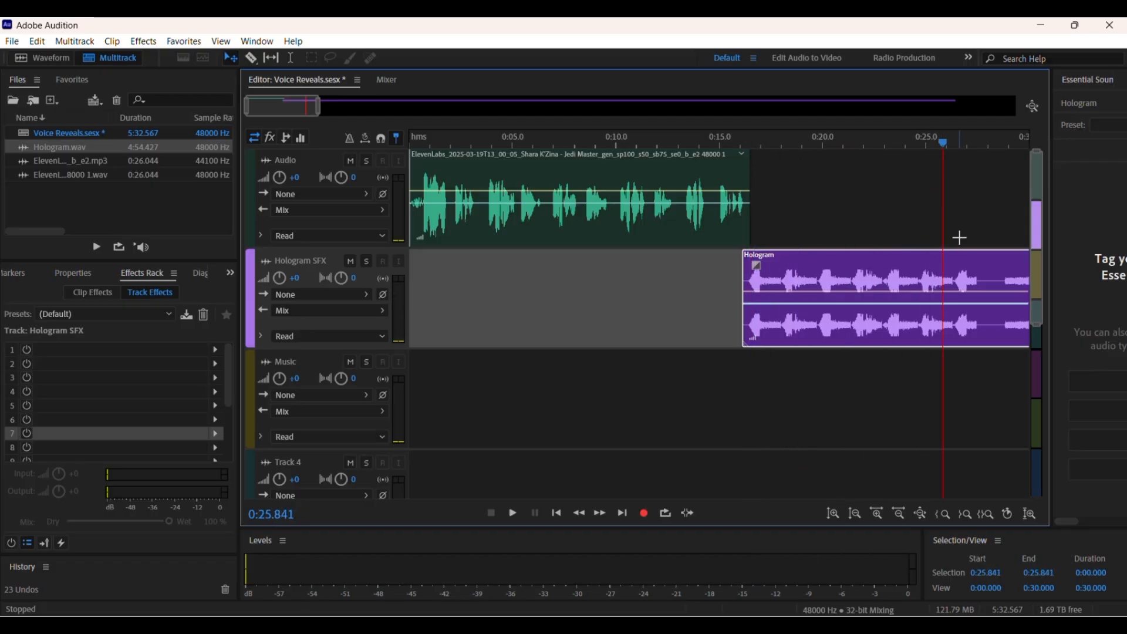
left_click_drag(956, 271, 856, 288)
left_click_drag(942, 151, 681, 183)
left_click_drag(766, 275, 866, 278)
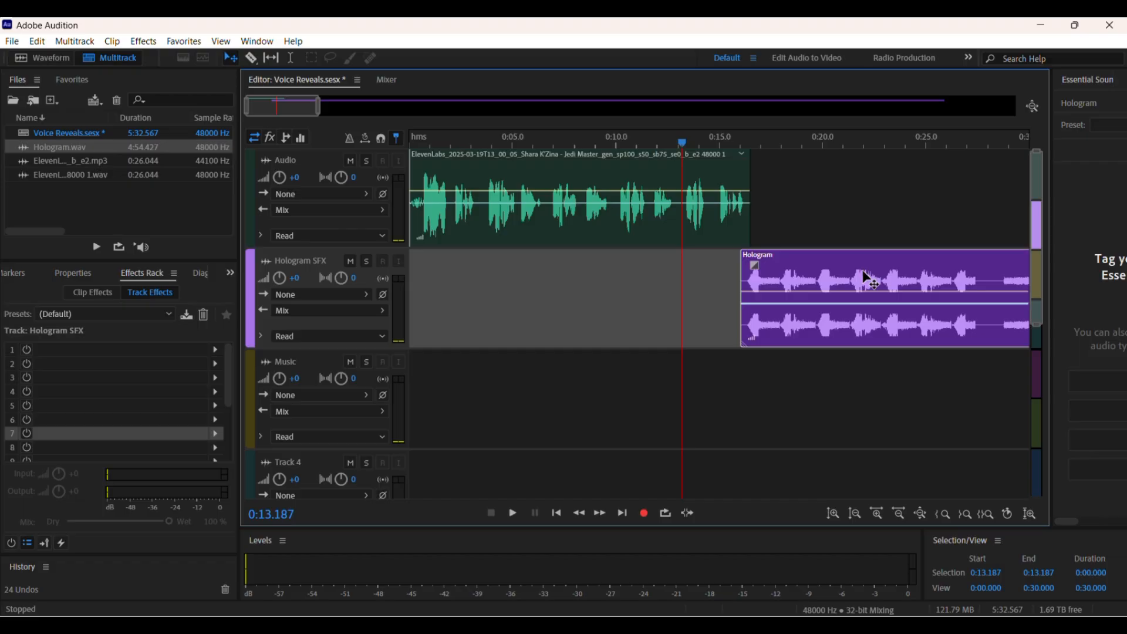
Step: Play the Hologram clip again from 0:16.954 to find where its second sound begins, and stop shortly after
left_click(760, 143)
key("space")
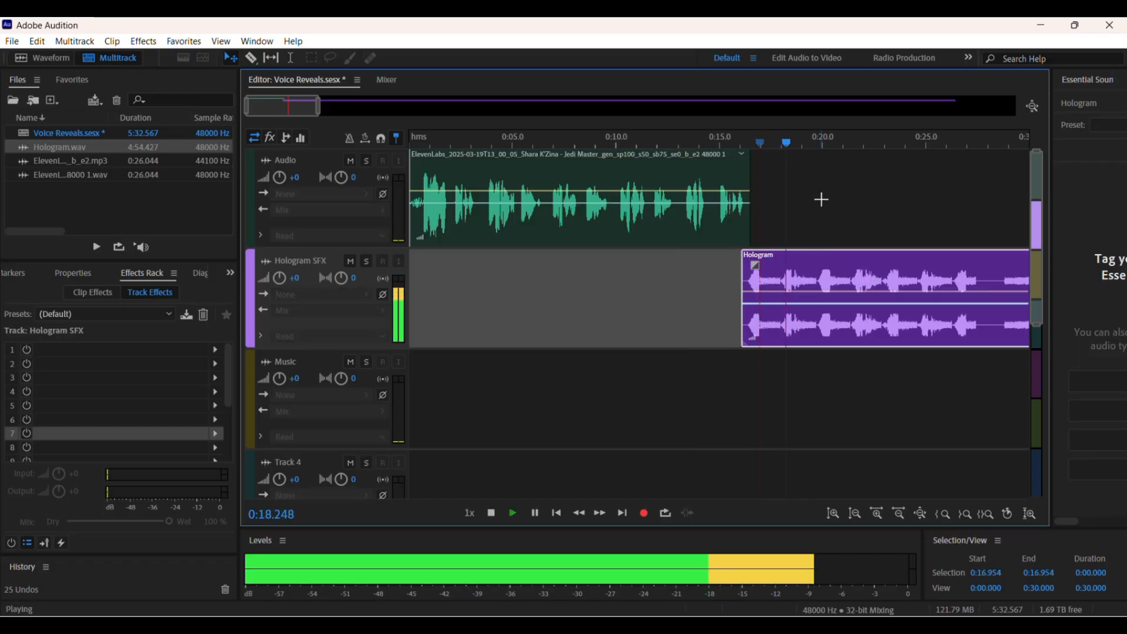
key("space")
Step: Place the playhead at 0:17.985, just before the second hologram sound, and split the Hologram clip there with the Razor tool
left_click_drag(802, 143, 782, 141)
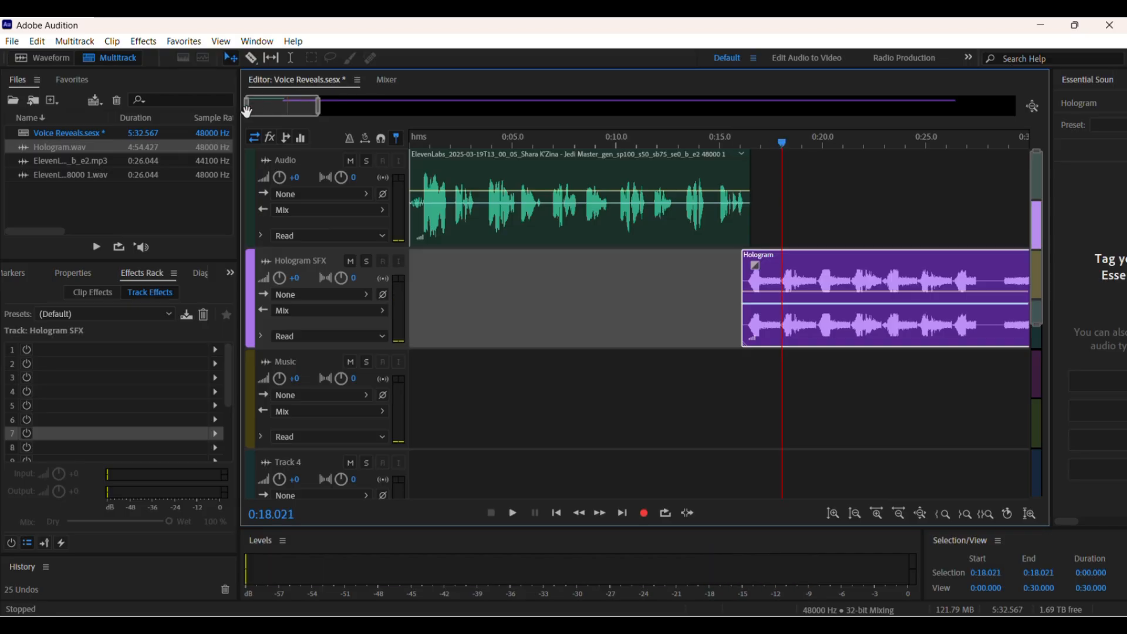
left_click_drag(246, 111, 292, 106)
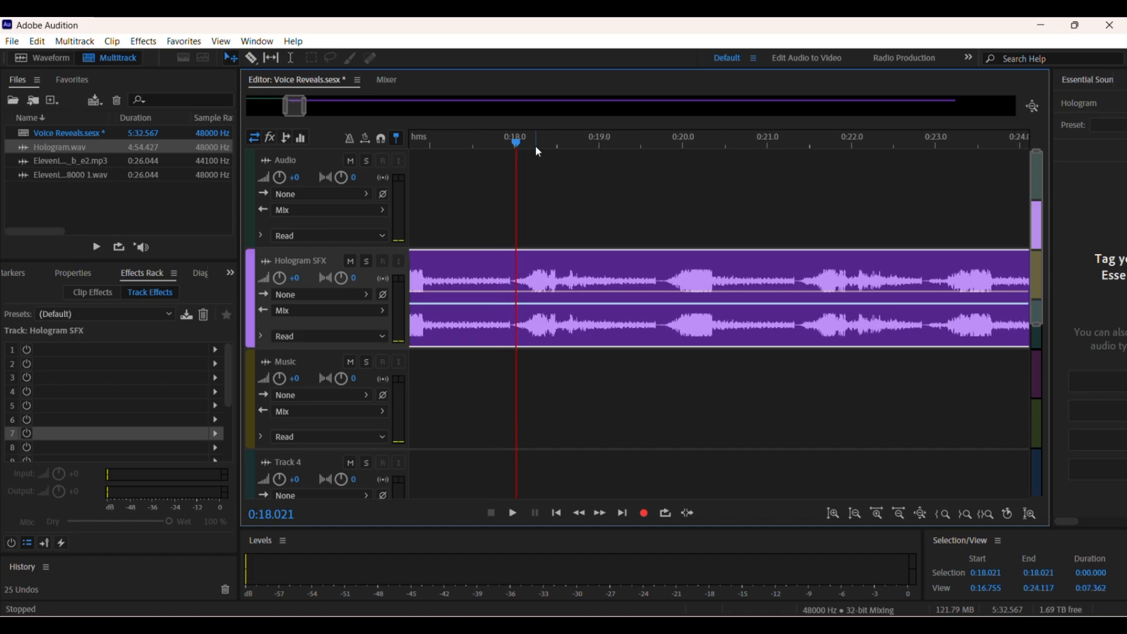
left_click_drag(516, 144, 513, 142)
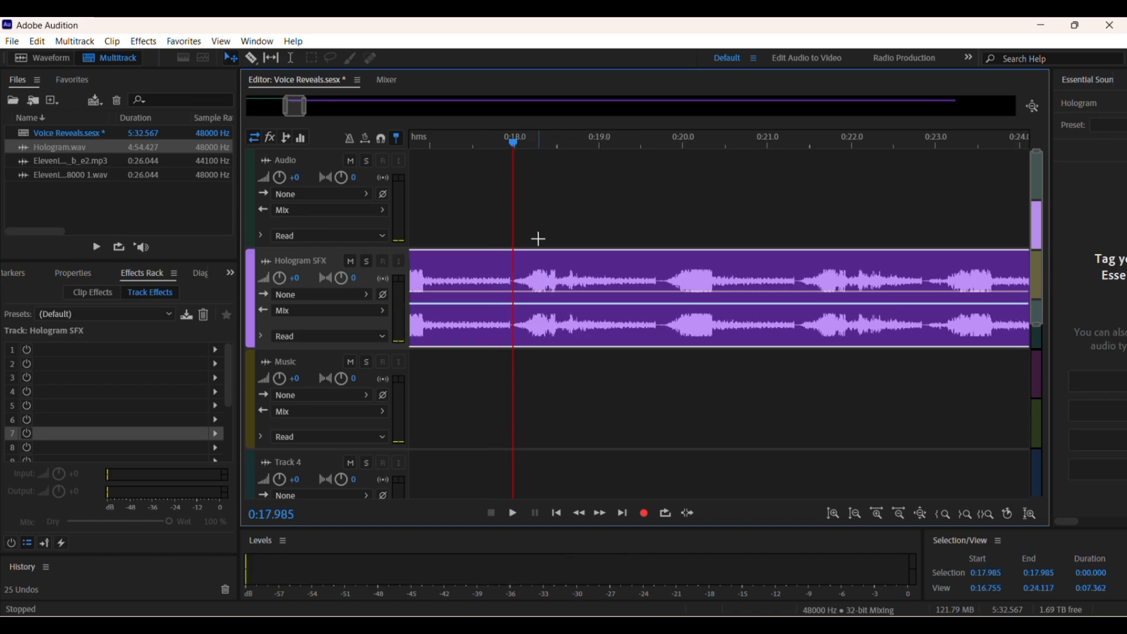
key("r")
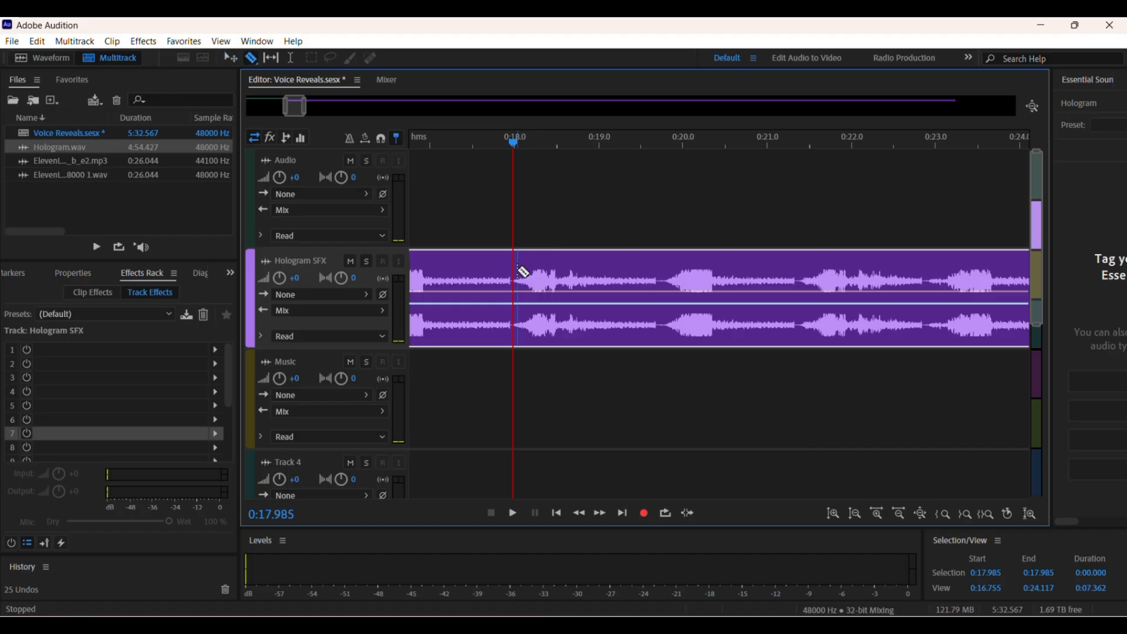
left_click(513, 272)
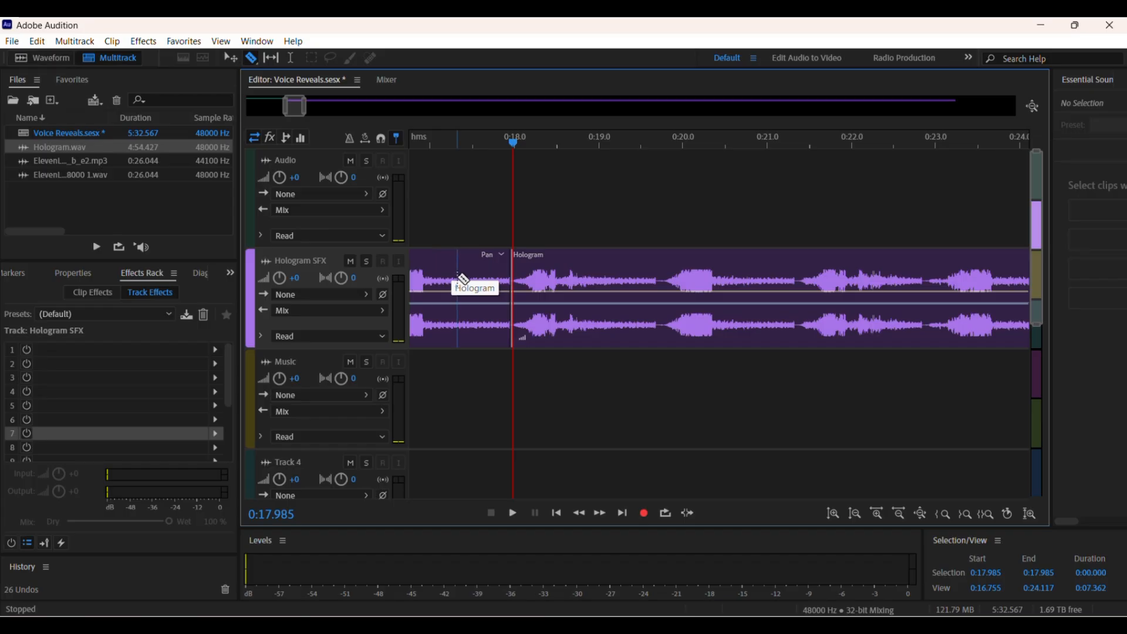
Step: Delete the Hologram clip piece before the split on the Hologram SFX track
key("v")
left_click(470, 275)
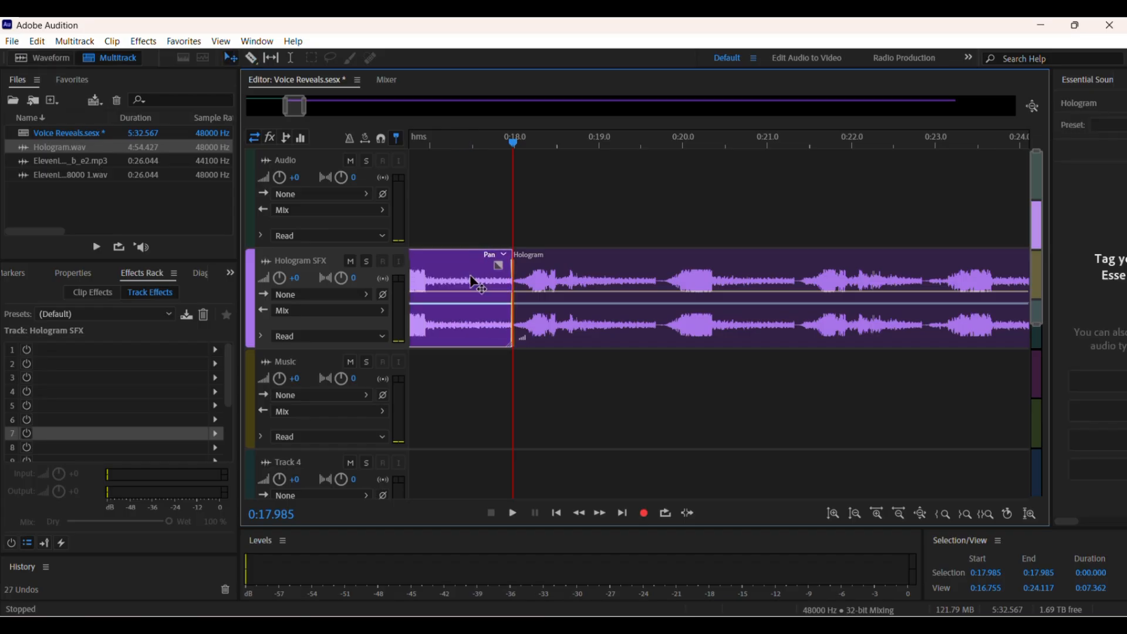
left_click_drag(471, 281, 465, 282)
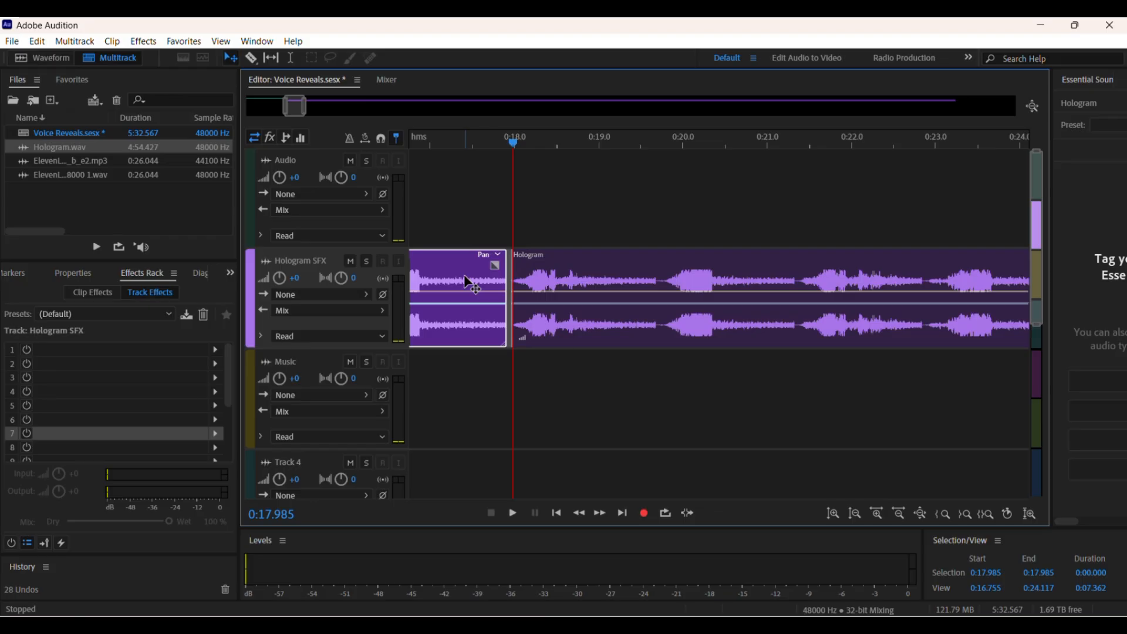
key("Delete")
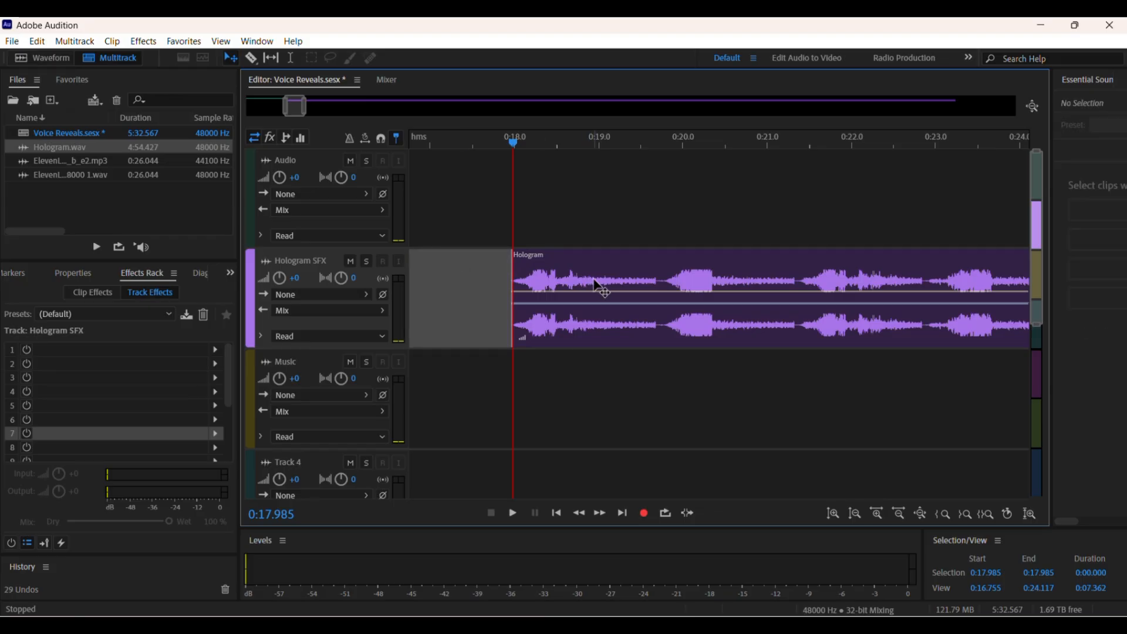
Step: Move the Hologram clip about 1.7 s earlier so its first sound ends at 0:17.985, and split it there with the Razor tool
left_click_drag(595, 286, 460, 315)
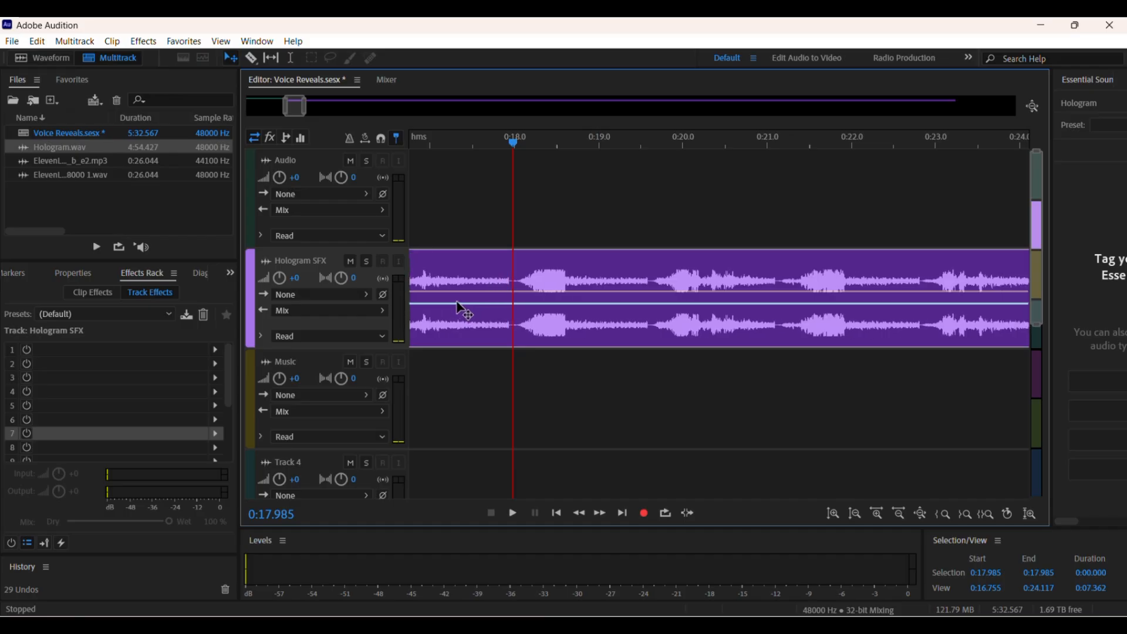
key("r")
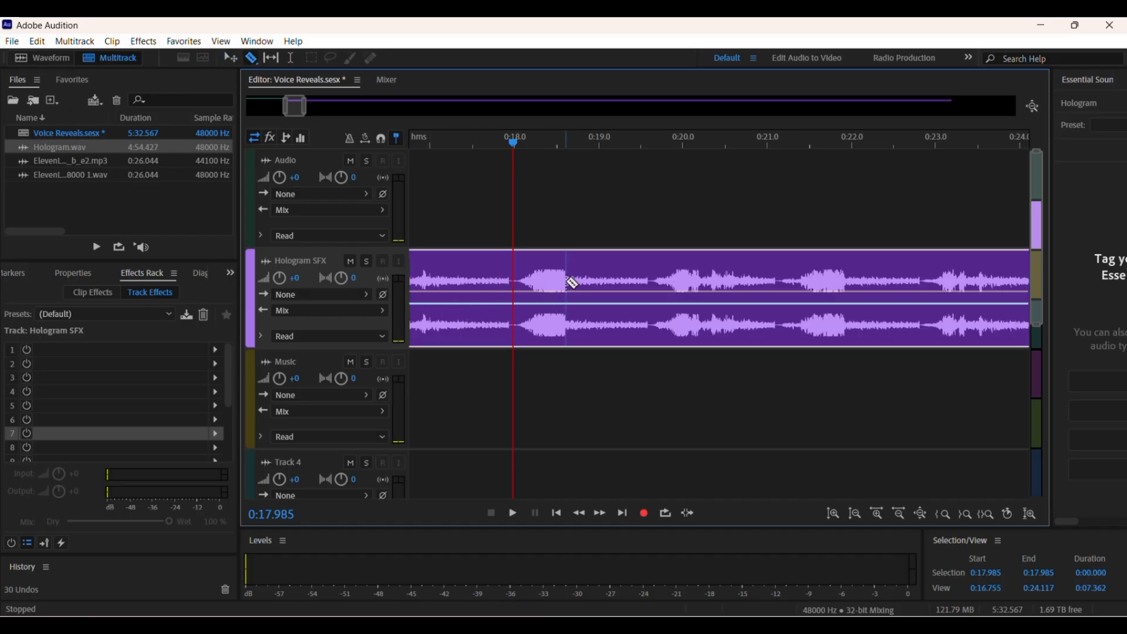
left_click(513, 268)
key("v")
Step: Move the short split-off Hologram clip to 0:00 on its track and the voice clip to start where it ends, about 0:01.7
left_click_drag(478, 260, 332, 281)
left_click_drag(463, 179, 608, 205)
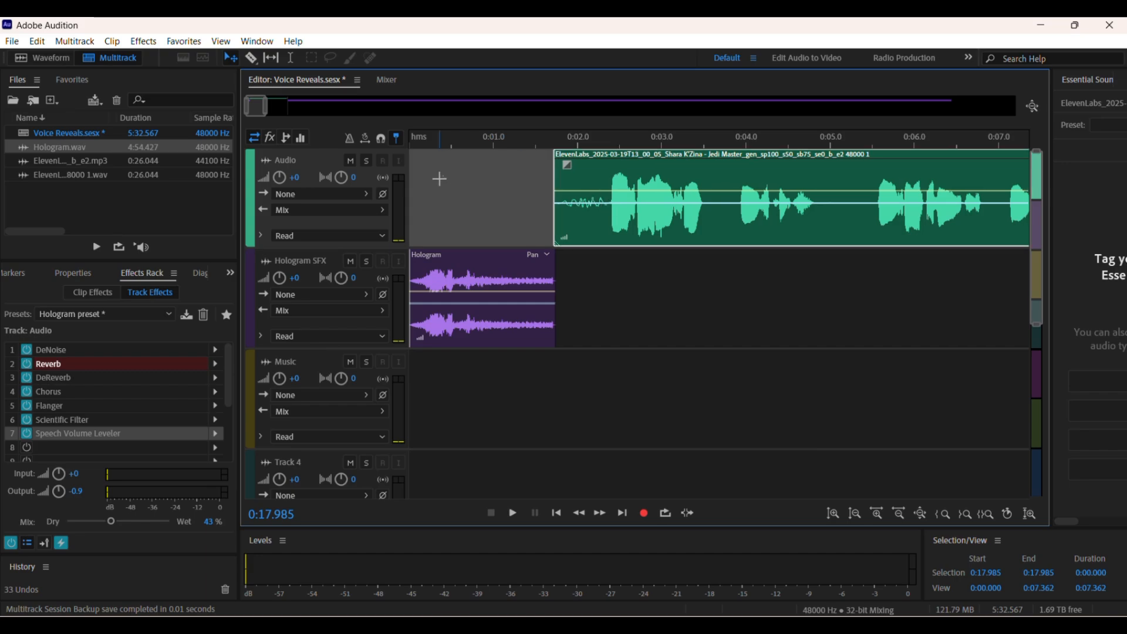
Step: Play the session from 0:00.000 to hear the hologram sound lead into the voice, and stop shortly after 0:03
left_click(443, 146)
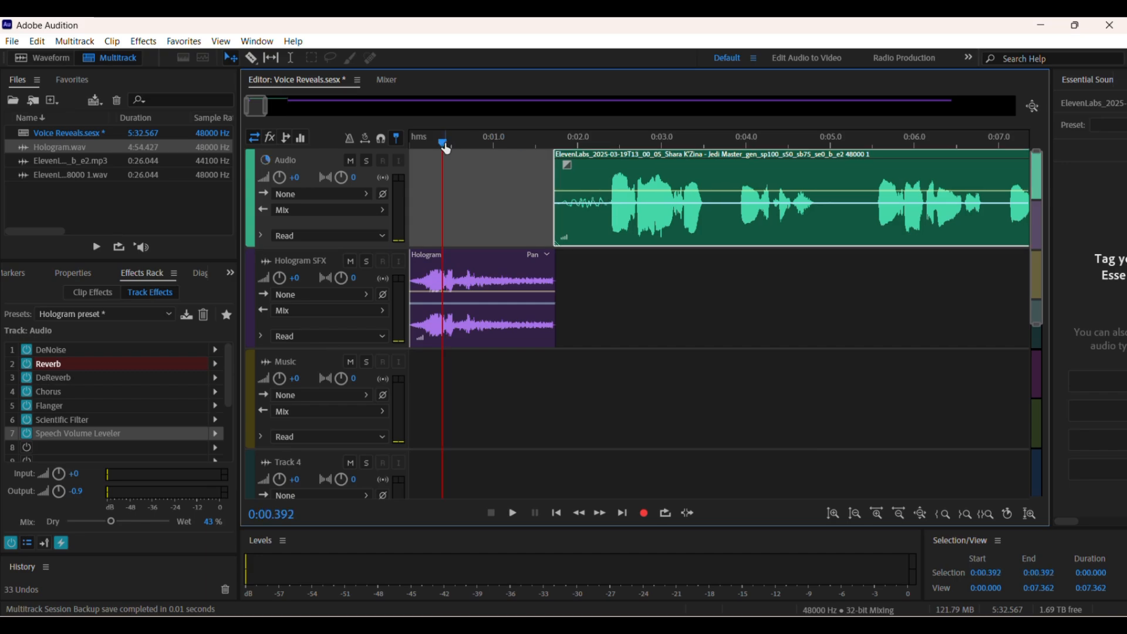
left_click_drag(443, 145, 398, 155)
key("space")
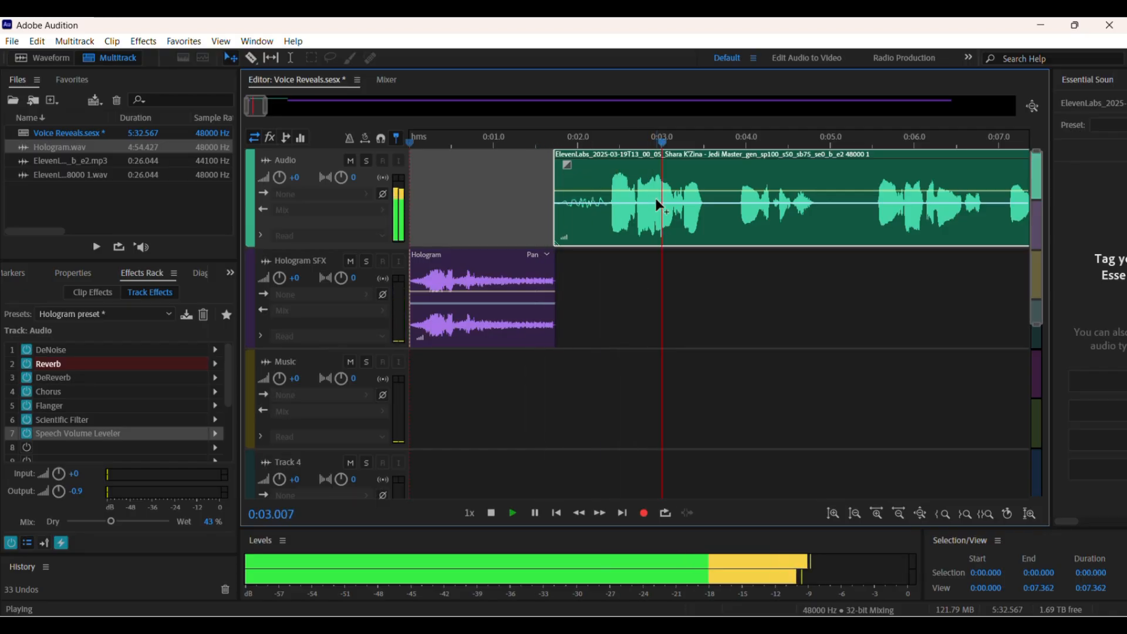
key("space")
Step: Play the Hologram clip from 0:27.014 to hear its steady hum, and stop at about 0:29.5
left_click_drag(685, 147, 585, 221)
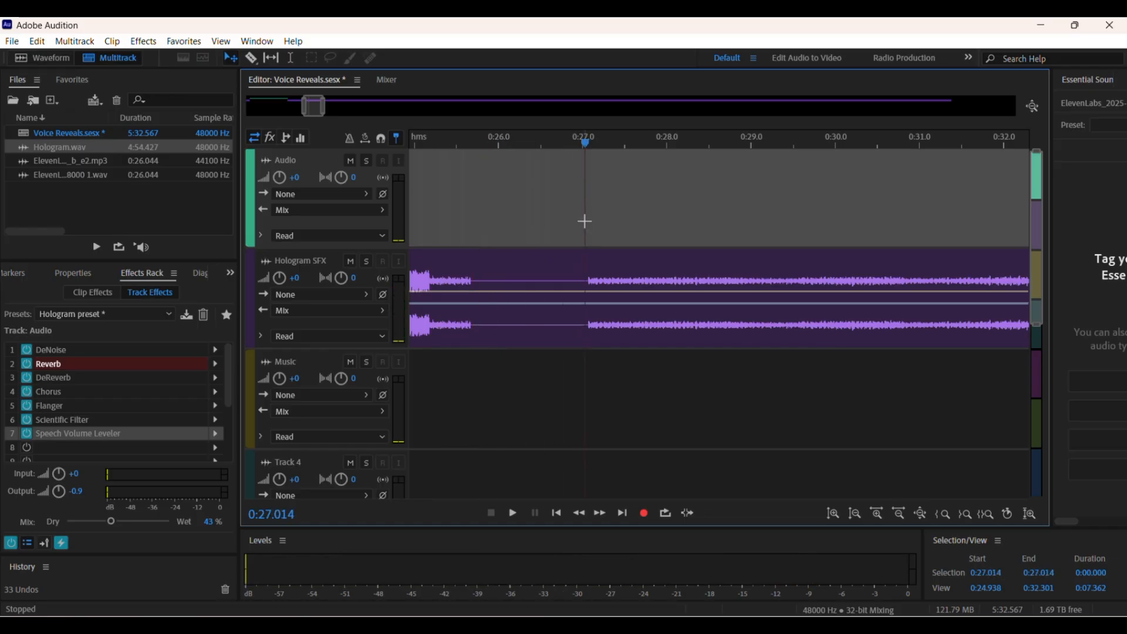
key("space")
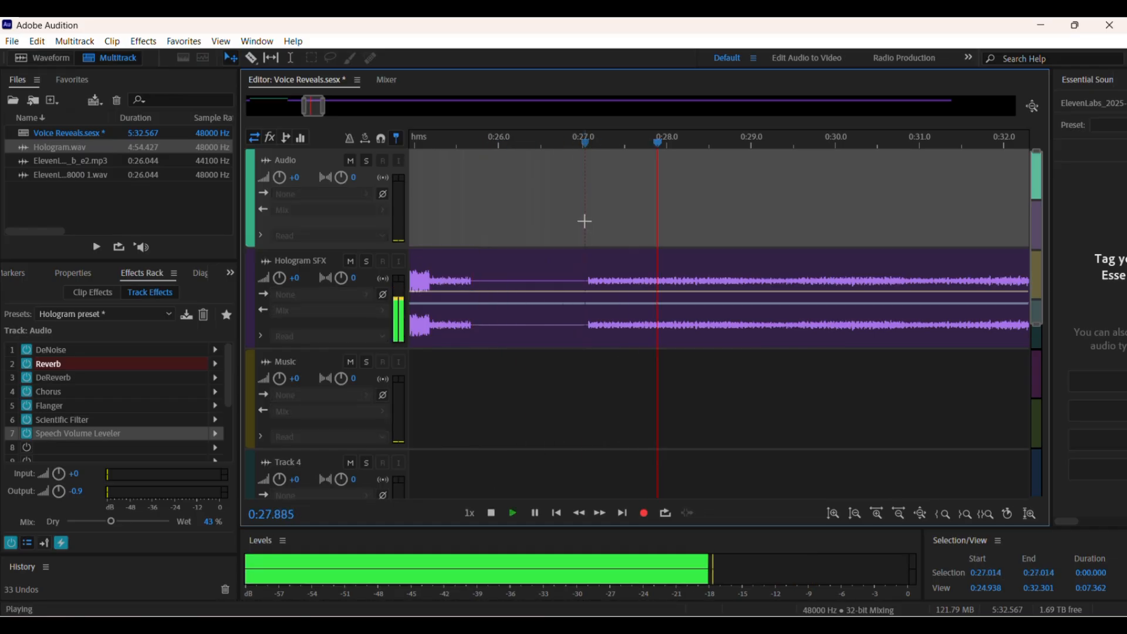
key("space")
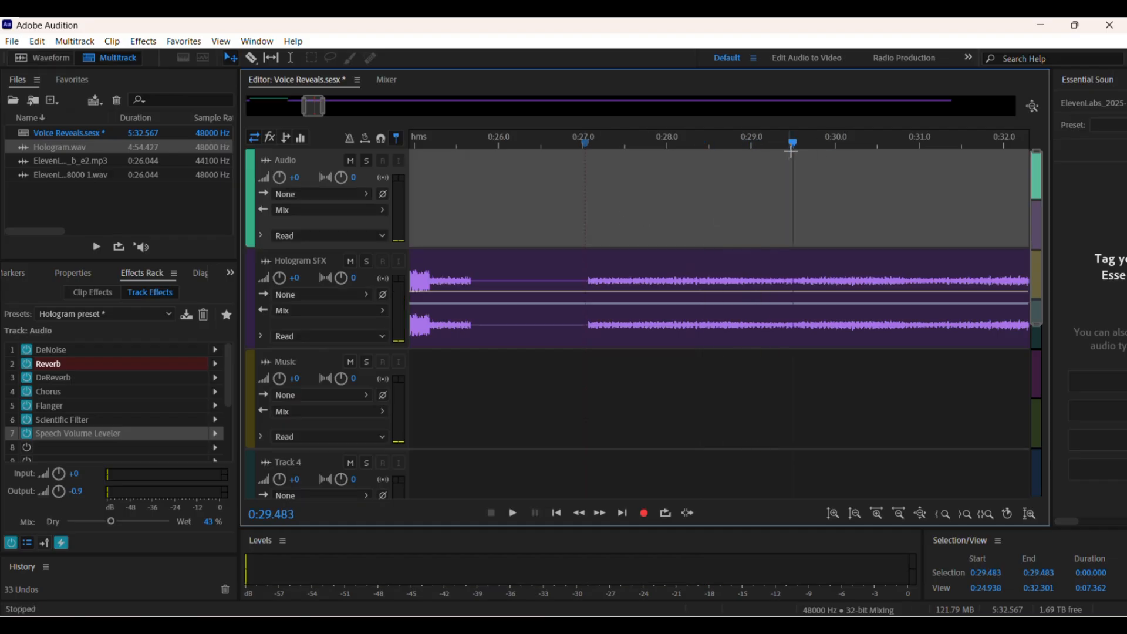
Step: Place the playhead at 0:27.058, where the steady hum begins, and split the Hologram clip there with the Razor tool
left_click_drag(792, 147, 588, 179)
key("r")
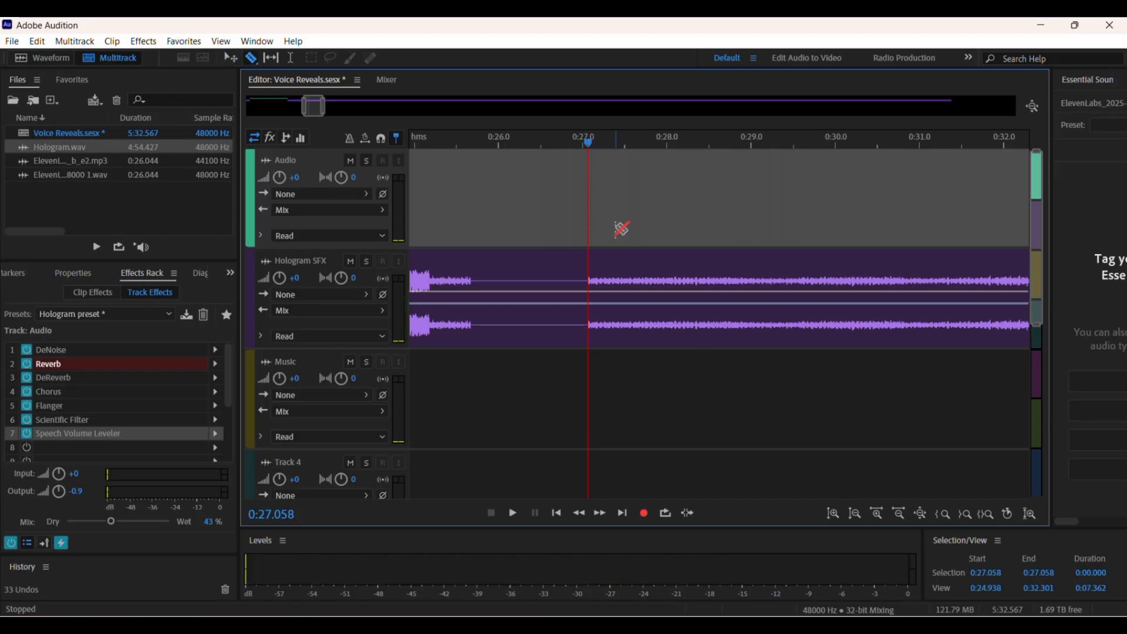
left_click(589, 298)
key("v")
Step: Delete the Hologram piece before the split and move the hum clip to about 0:01.5 so it crossfades with the first Hologram clip
left_click(555, 276)
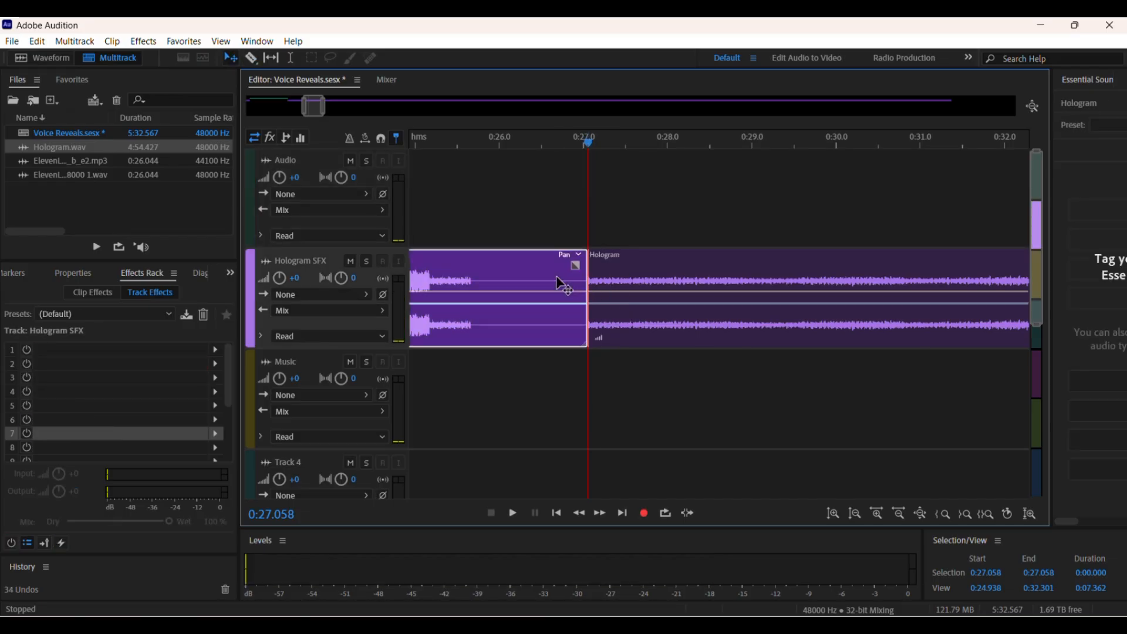
key("Delete")
left_click_drag(669, 283, 610, 304)
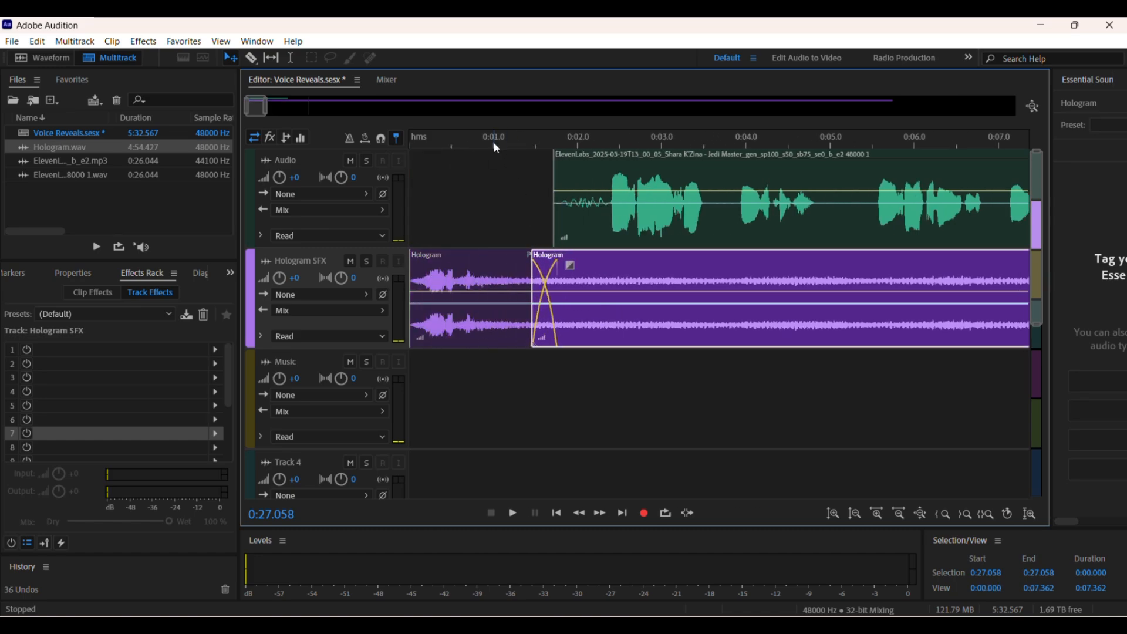
Step: Play the session from 0:00.000 to check the hologram sounds against the voice, and stop at about 0:07.9
key("Home")
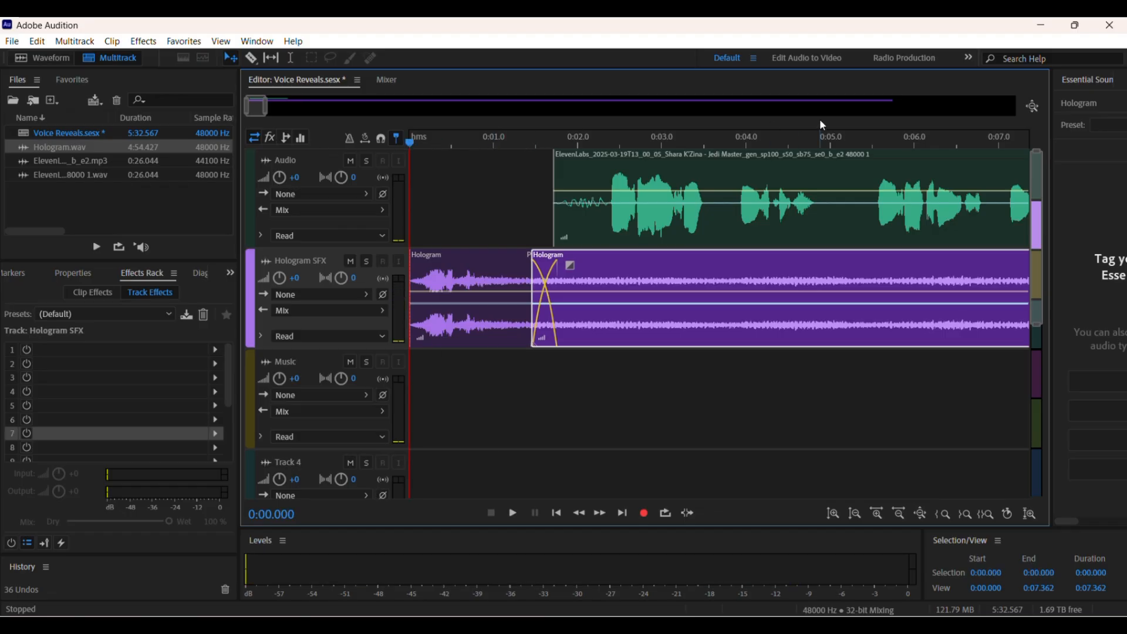
left_click_drag(265, 107, 295, 108)
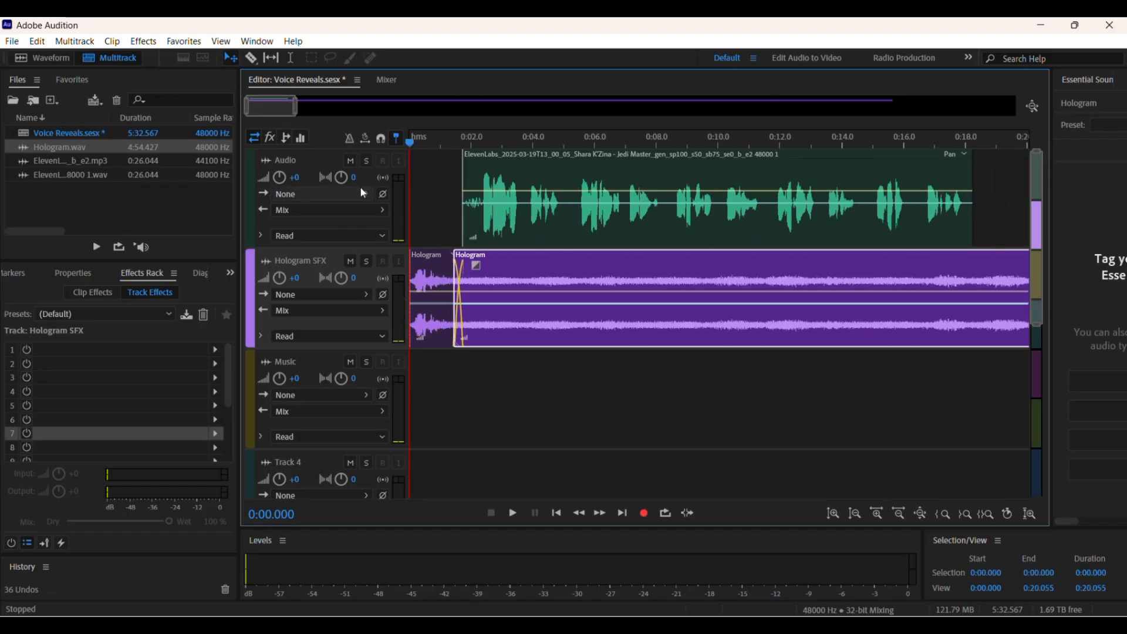
key("space")
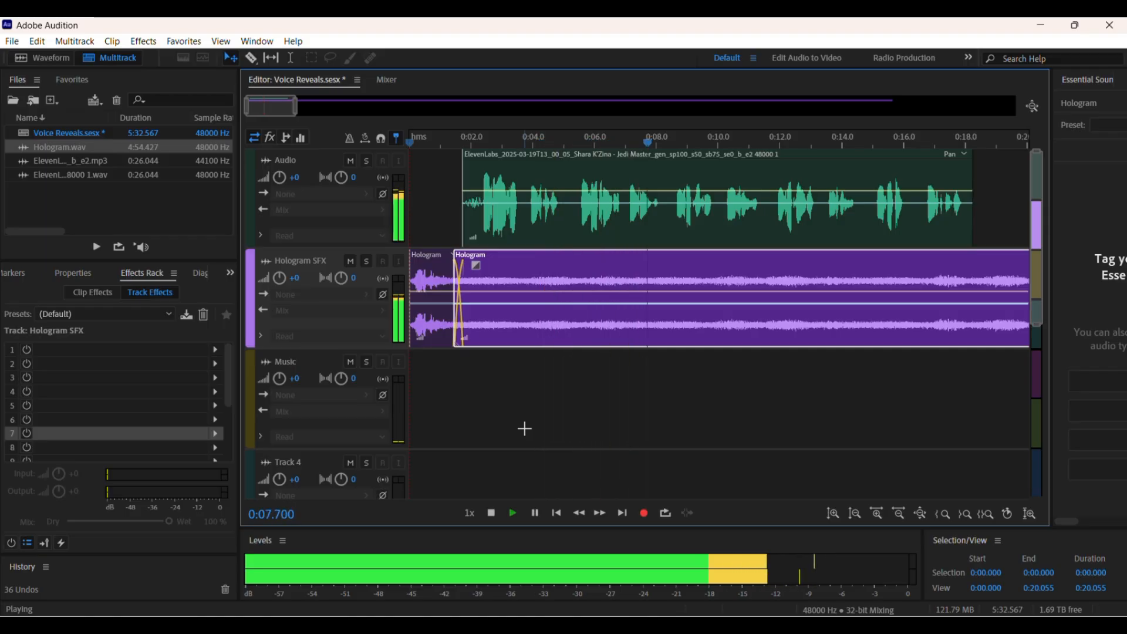
key("space")
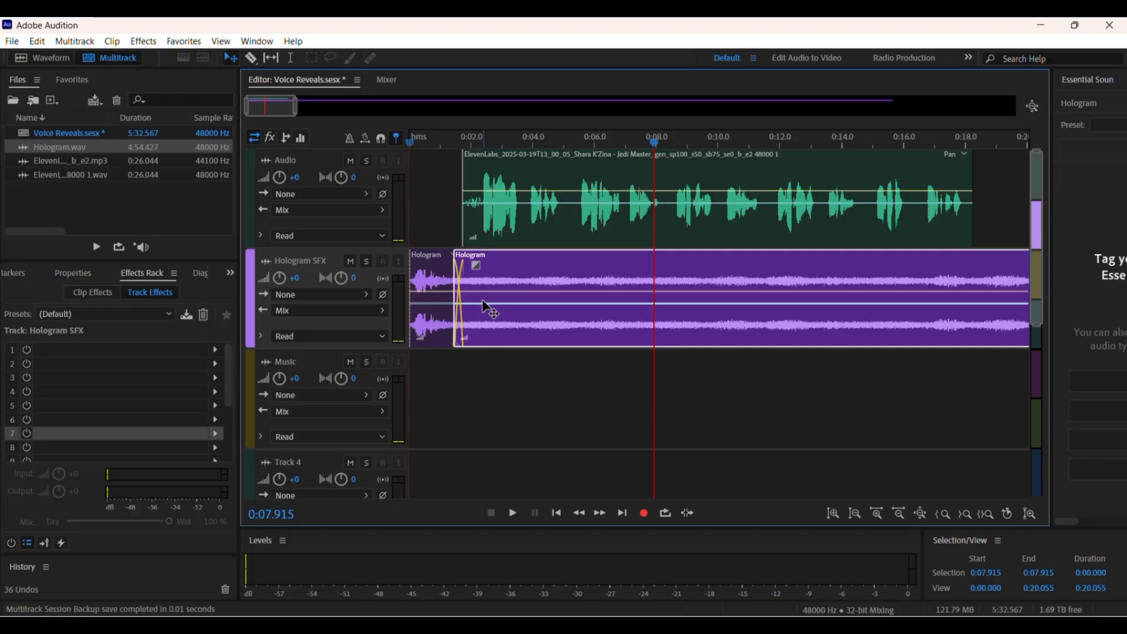
Step: Lower the clip gain of the first Hologram clip to -6.5 dB and of the hum clip to -6.0 dB
left_click(487, 376)
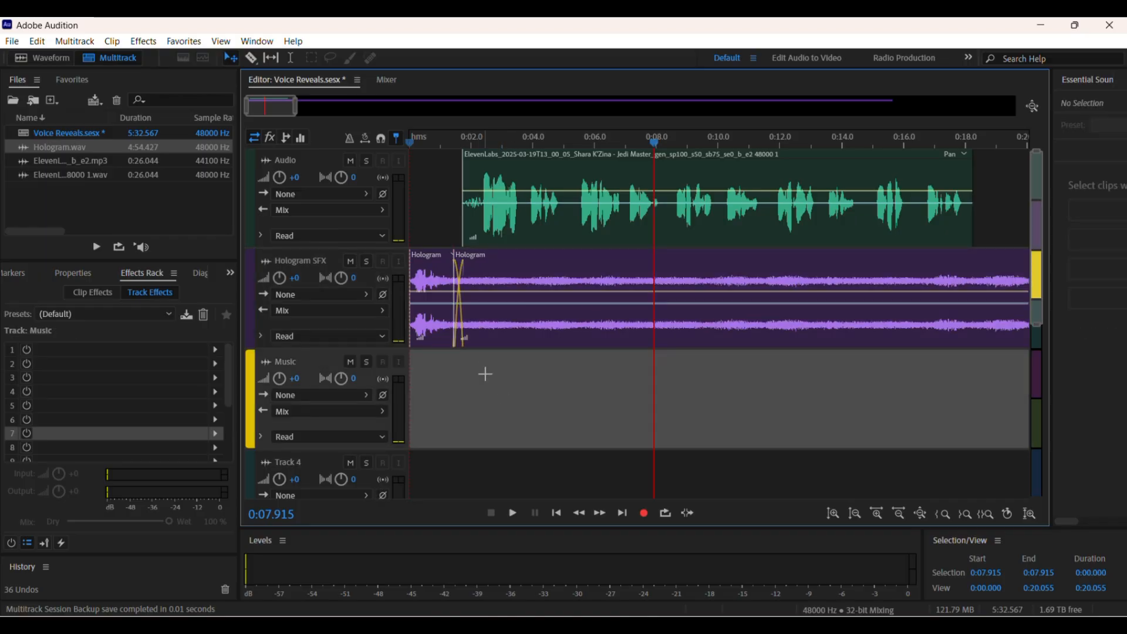
left_click(399, 338)
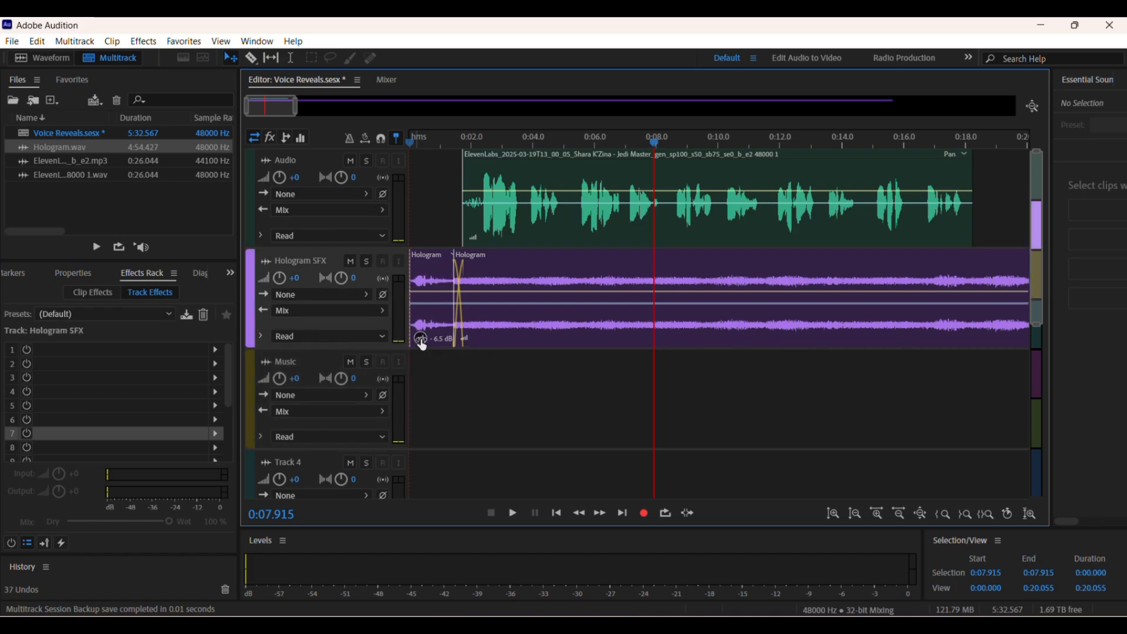
left_click_drag(463, 341, 453, 341)
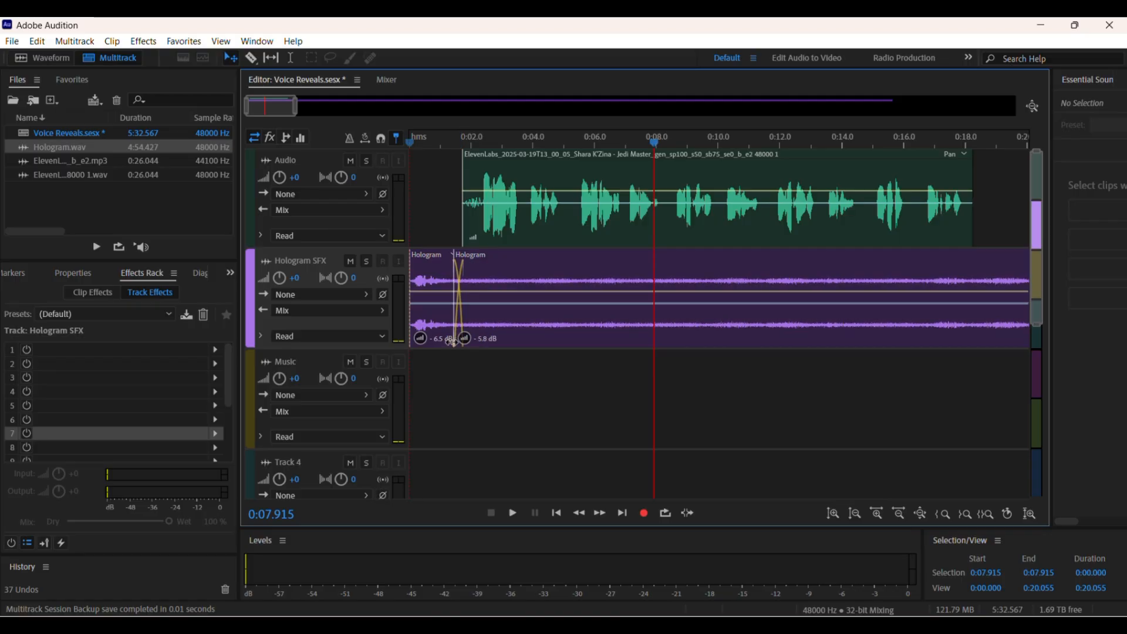
Step: Play the session from 0:00.000 to check the lowered hologram sounds under the voice, and stop at about 0:18.4
left_click(417, 143)
key("space")
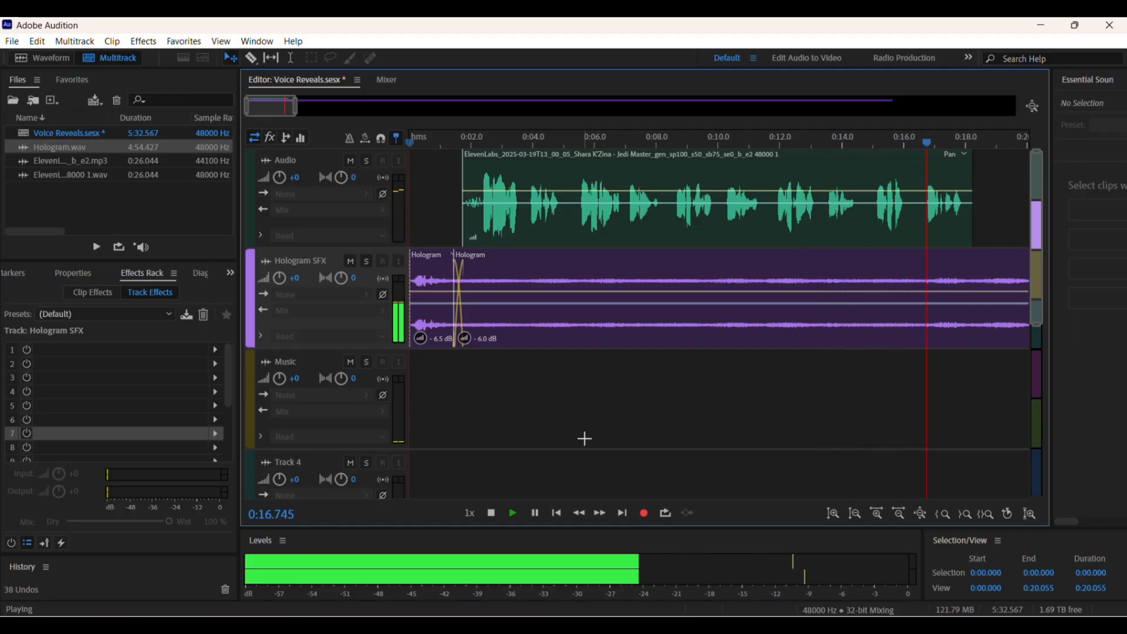
key("space")
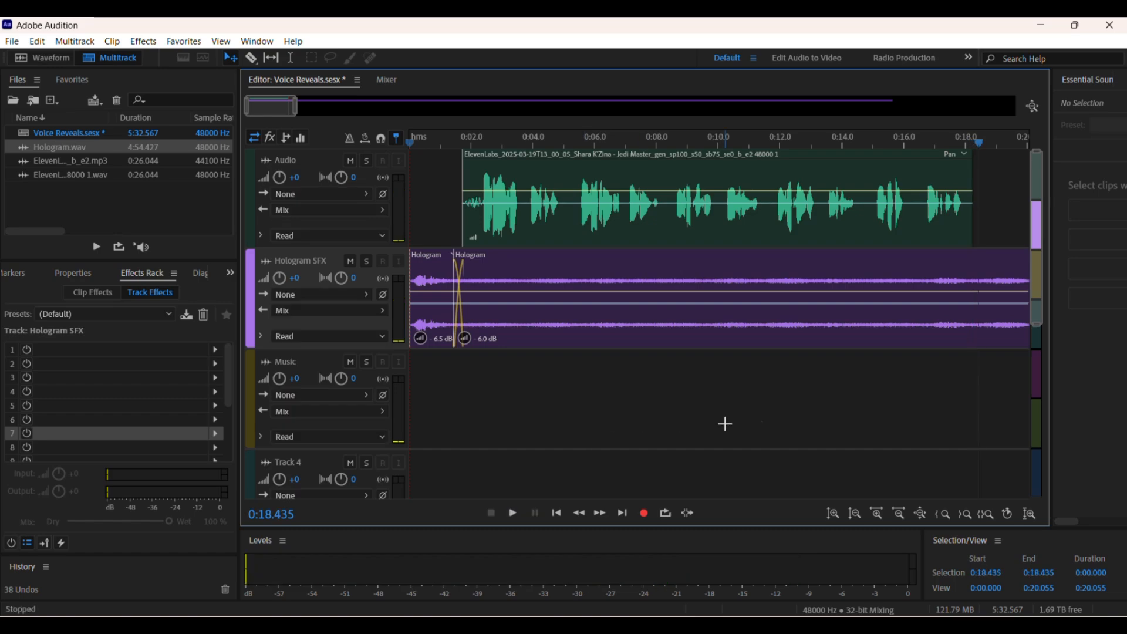
Step: Add two volume keyframes near the start of the voice clip and raise the second one to about +3.8 dB
left_click(587, 415)
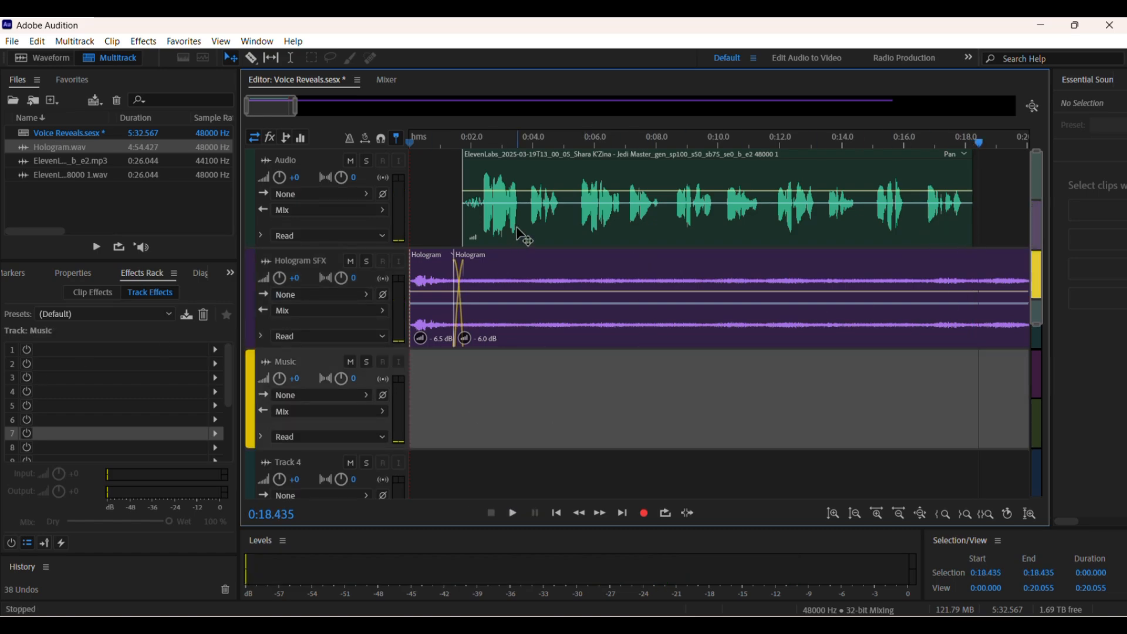
left_click(547, 209)
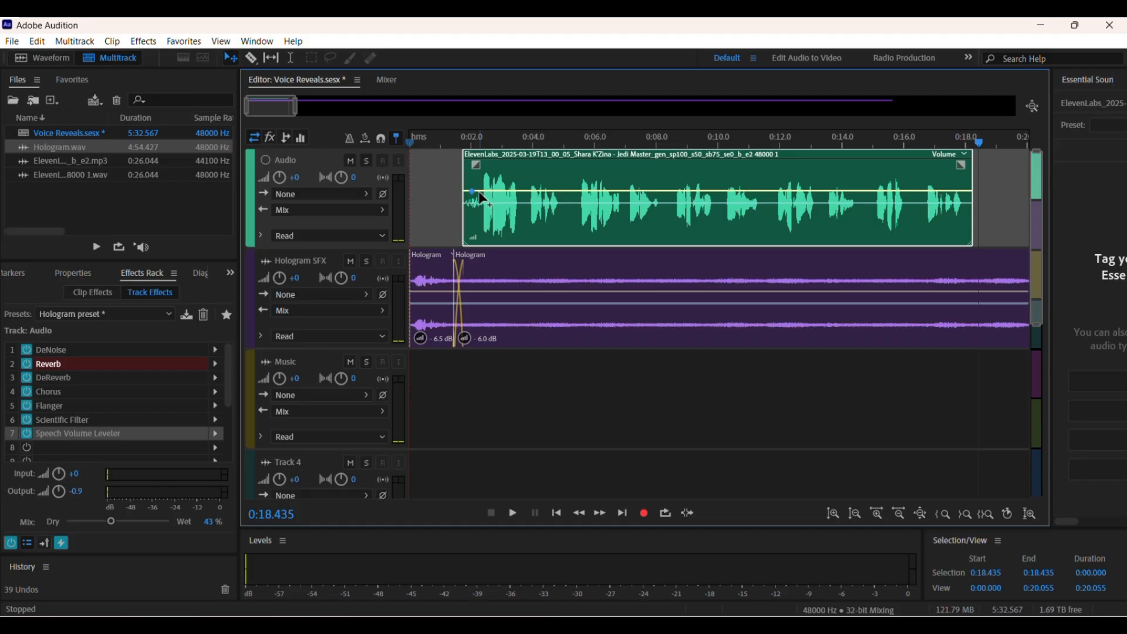
left_click_drag(485, 193, 486, 186)
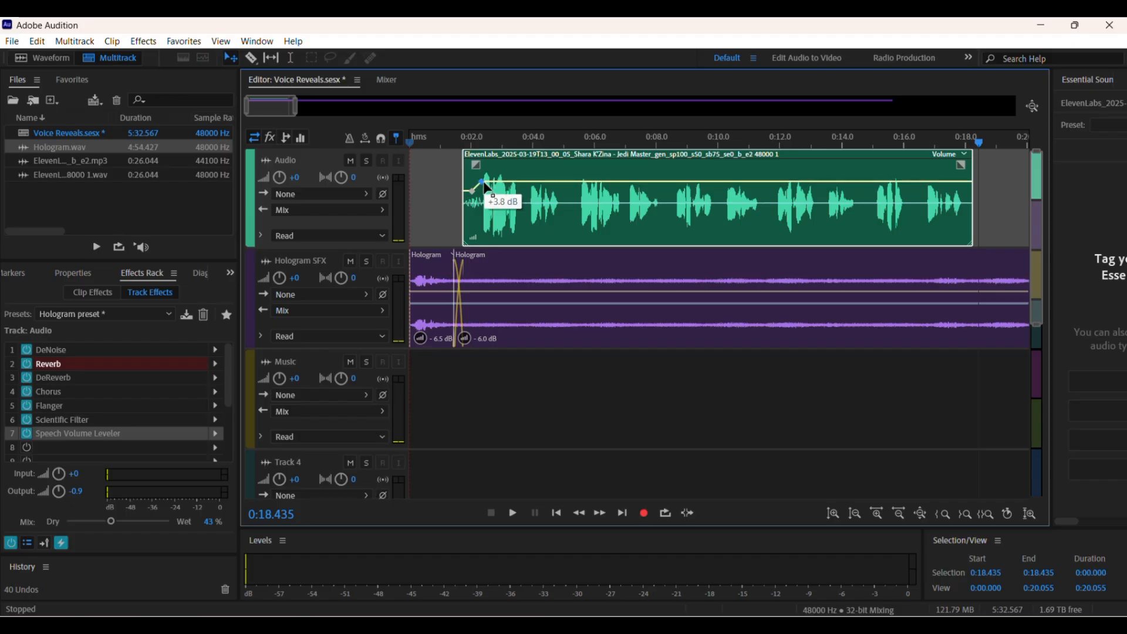
Step: Play the session from 0:01.758 to check the louder voice, and stop at about 0:18.2
left_click(470, 141)
mouse_move(470, 142)
left_mouse_down()
mouse_move(454, 144)
mouse_move(465, 143)
left_mouse_up()
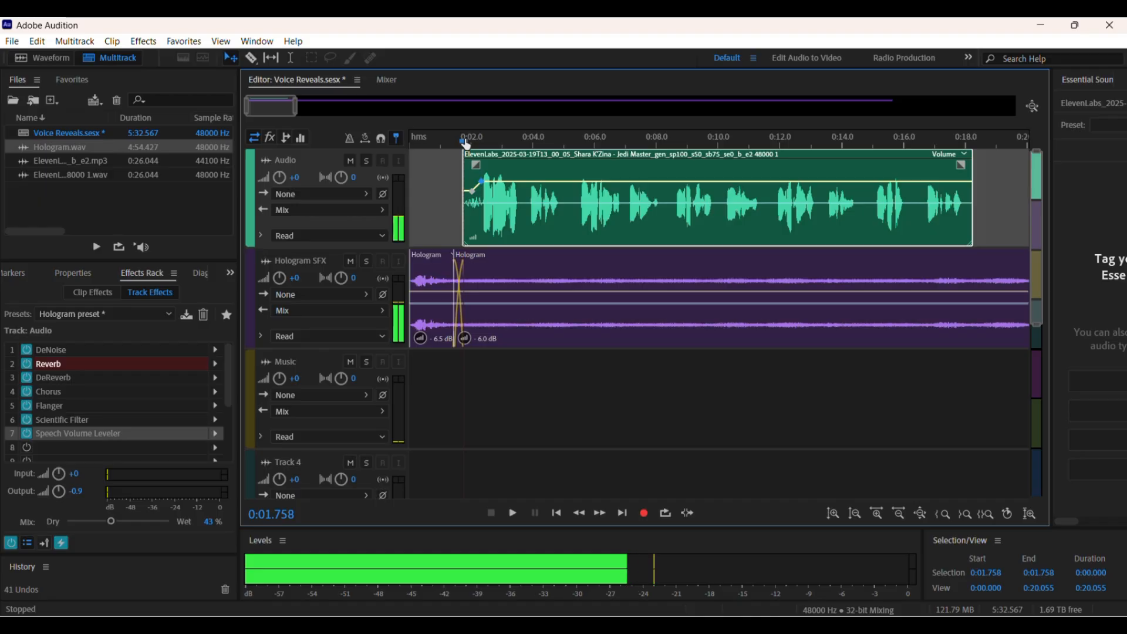
key("space")
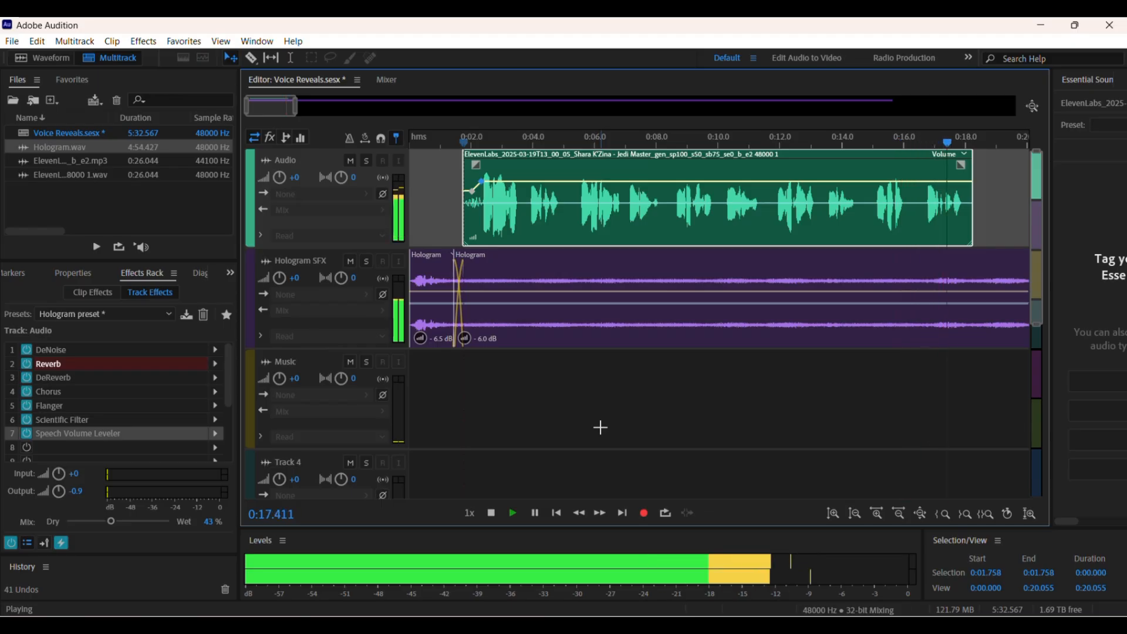
key("space")
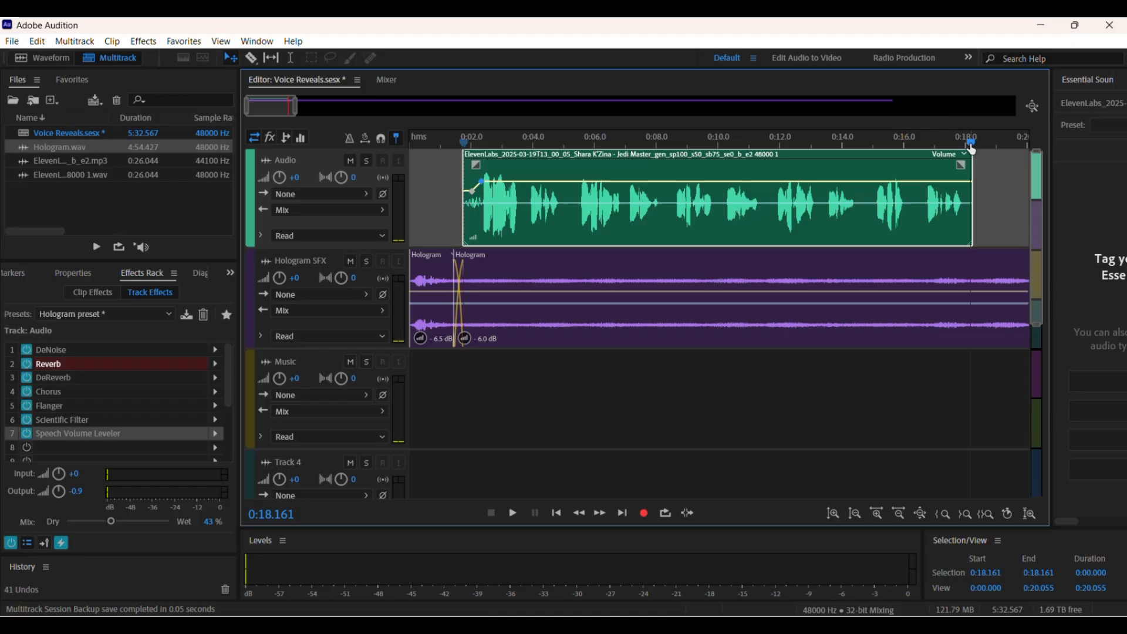
Step: Try to split the hum clip at 0:18.178, where the voice clip ends, and delete the piece after the split
left_click_drag(972, 148, 670, 263)
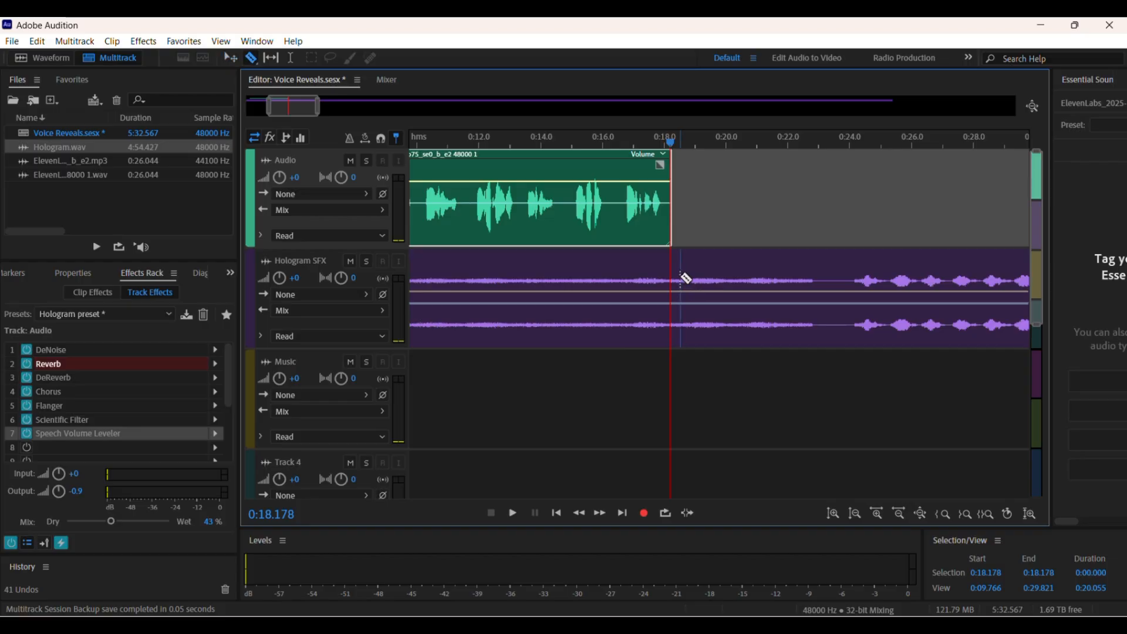
left_click(671, 276)
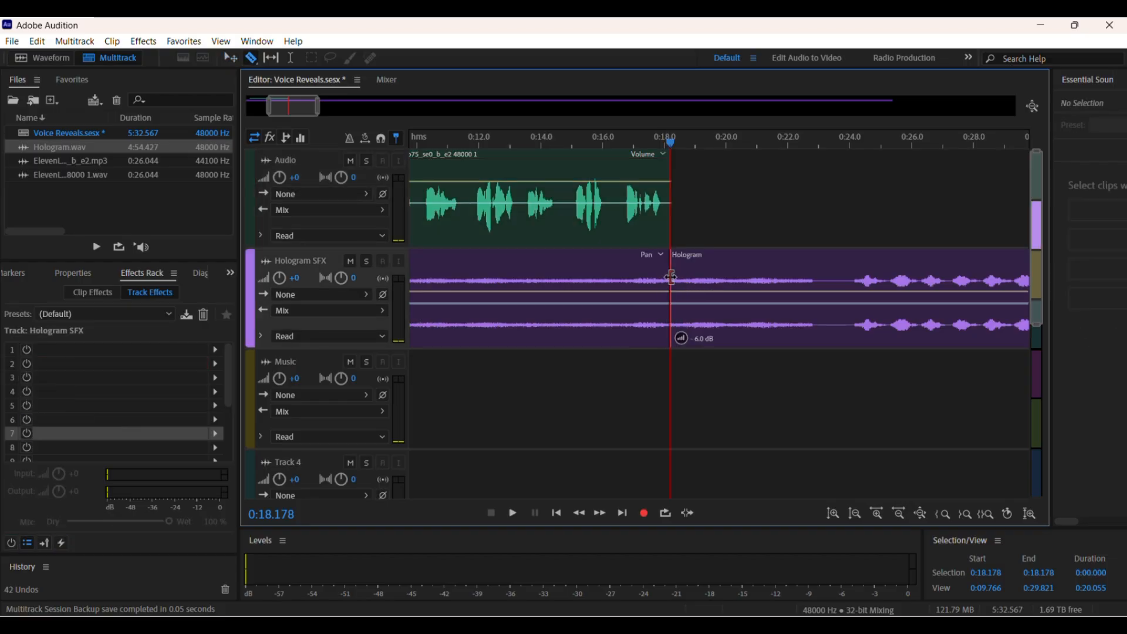
key("v")
left_click(712, 275)
key("Delete")
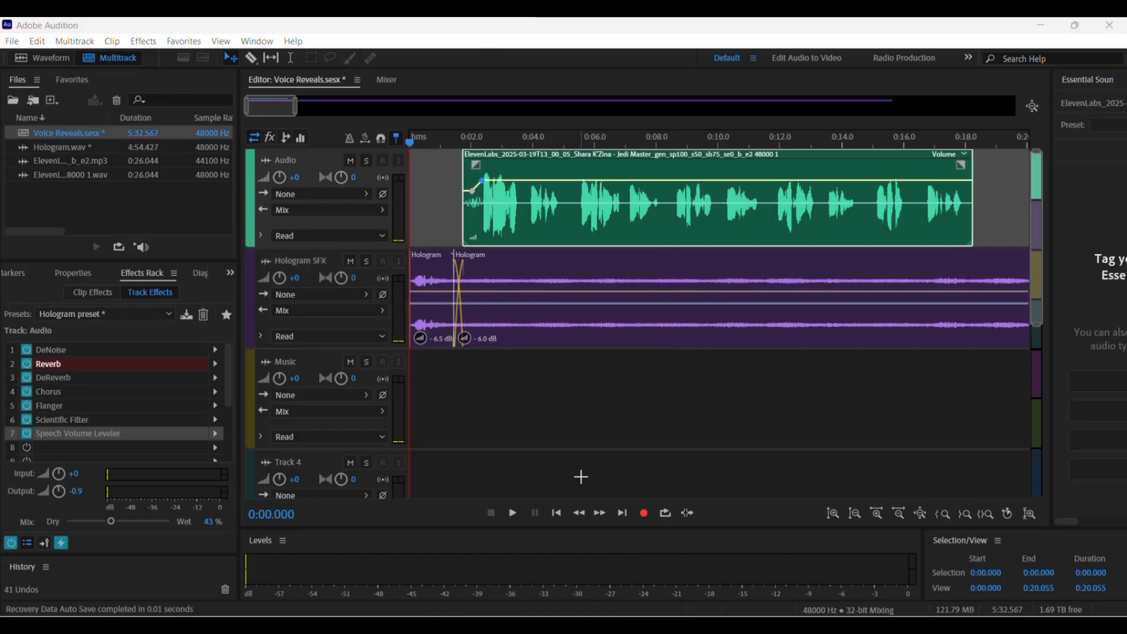
Step: Play the whole voice section with the hologram sounds from 0:00.000, and stop at about 0:18.3
left_click(535, 360)
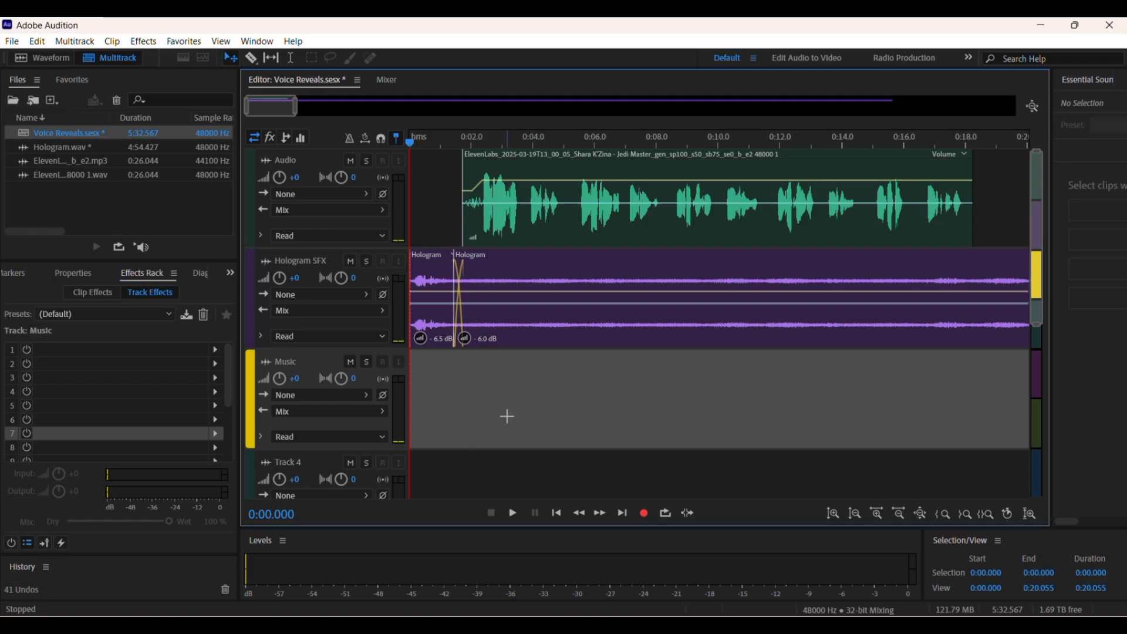
key("space")
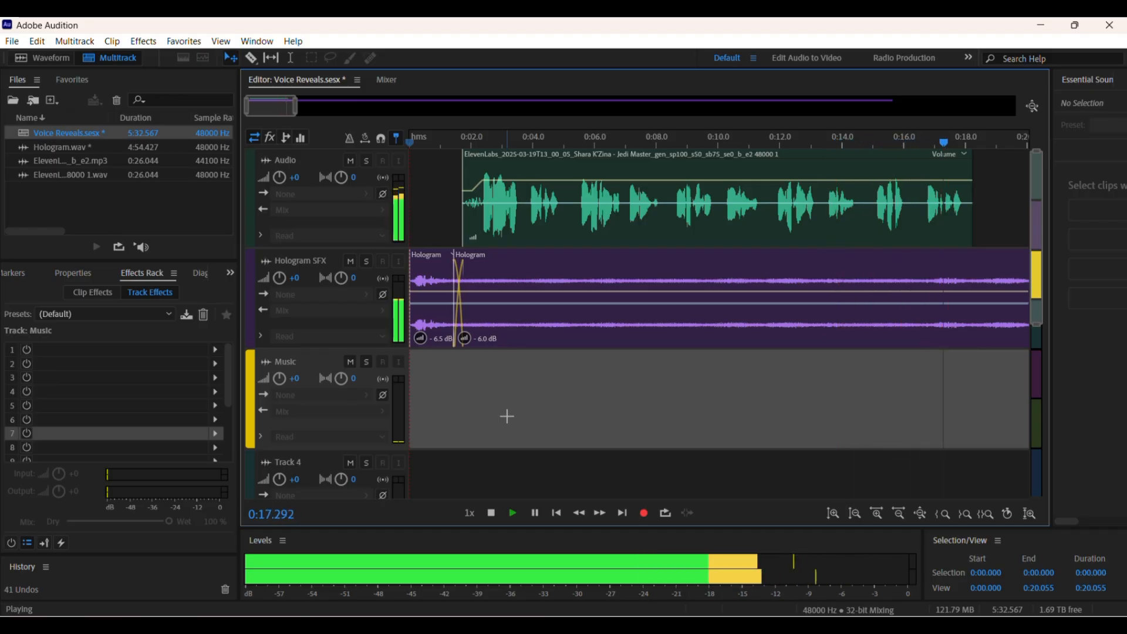
key("space")
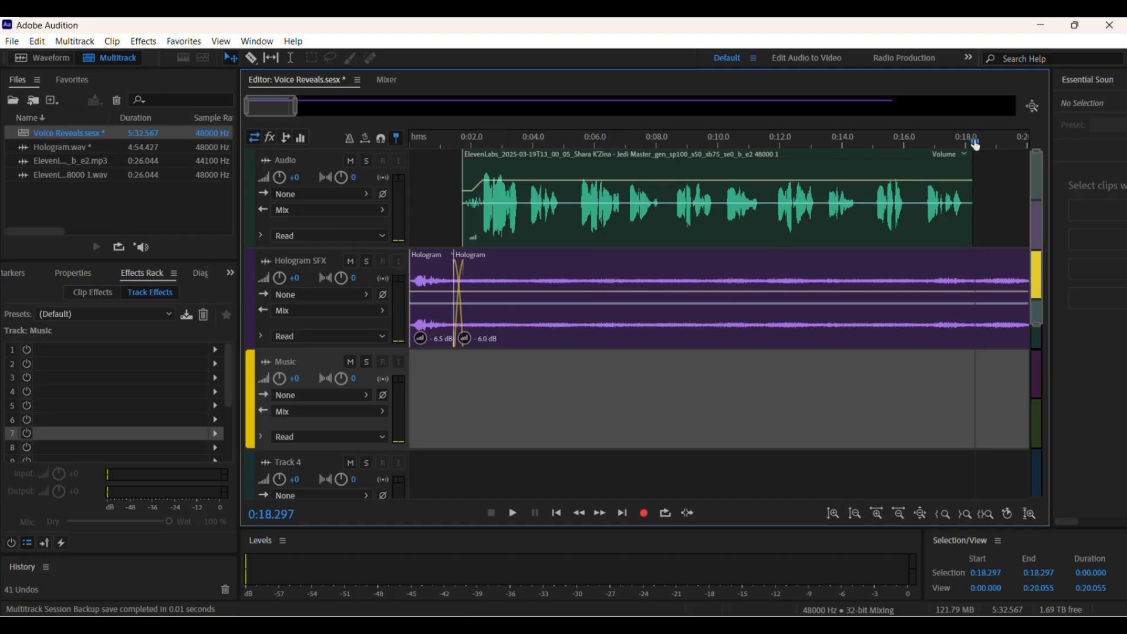
Step: Play the pulsing hologram sound from 0:24.023, stop at about 0:25.1, and place the playhead at 0:24.047 just before that sound
left_click_drag(975, 145, 684, 166)
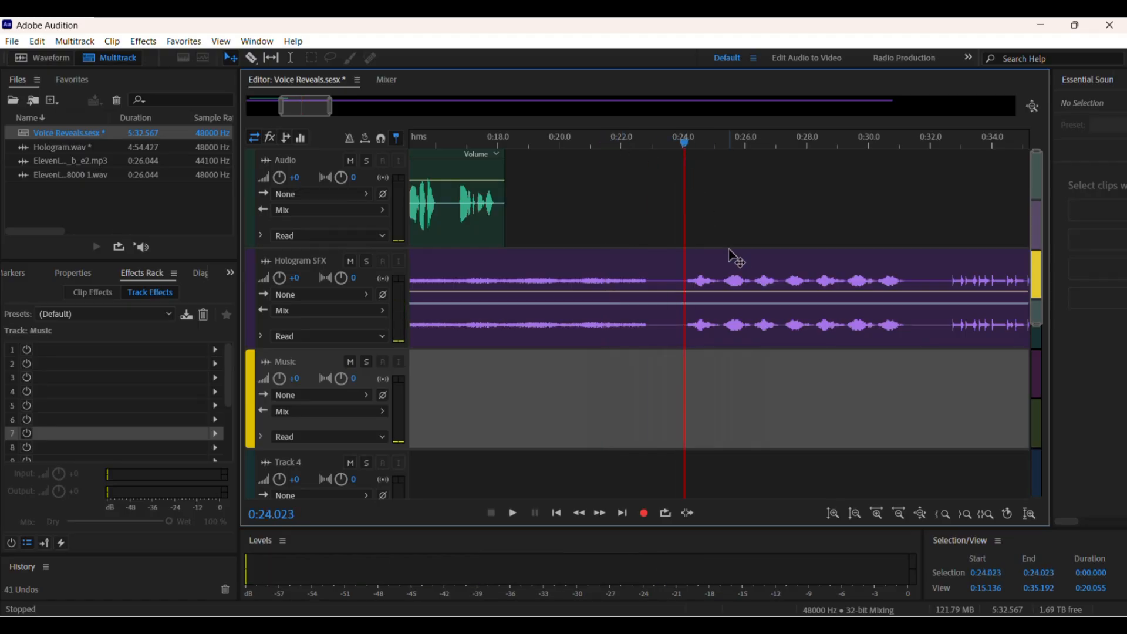
key("space")
key("space")
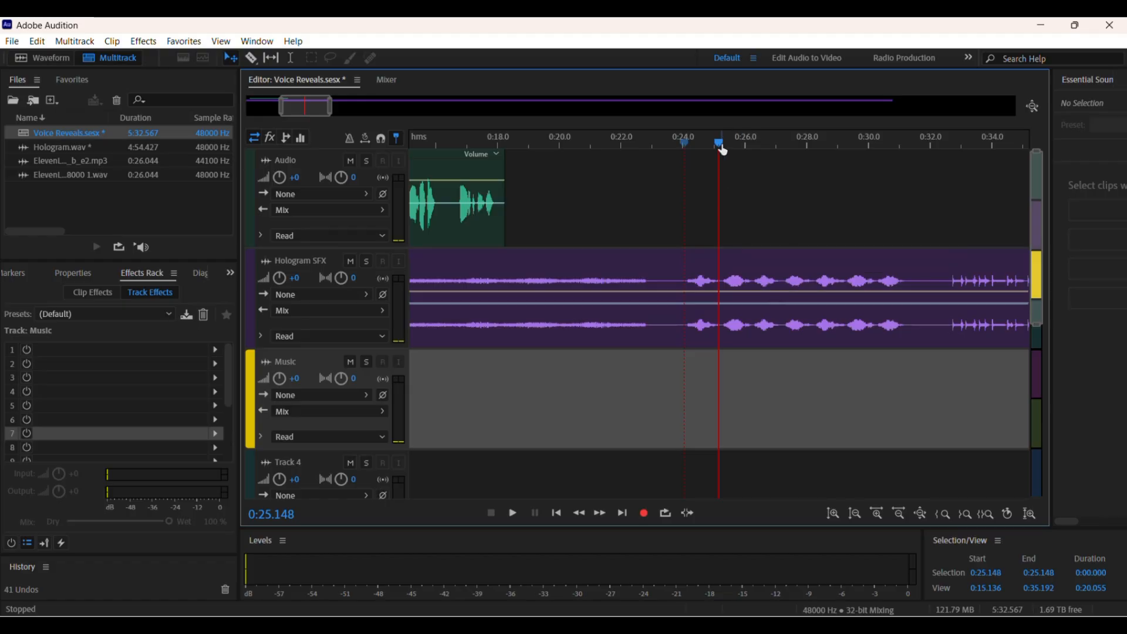
left_click_drag(719, 144, 688, 149)
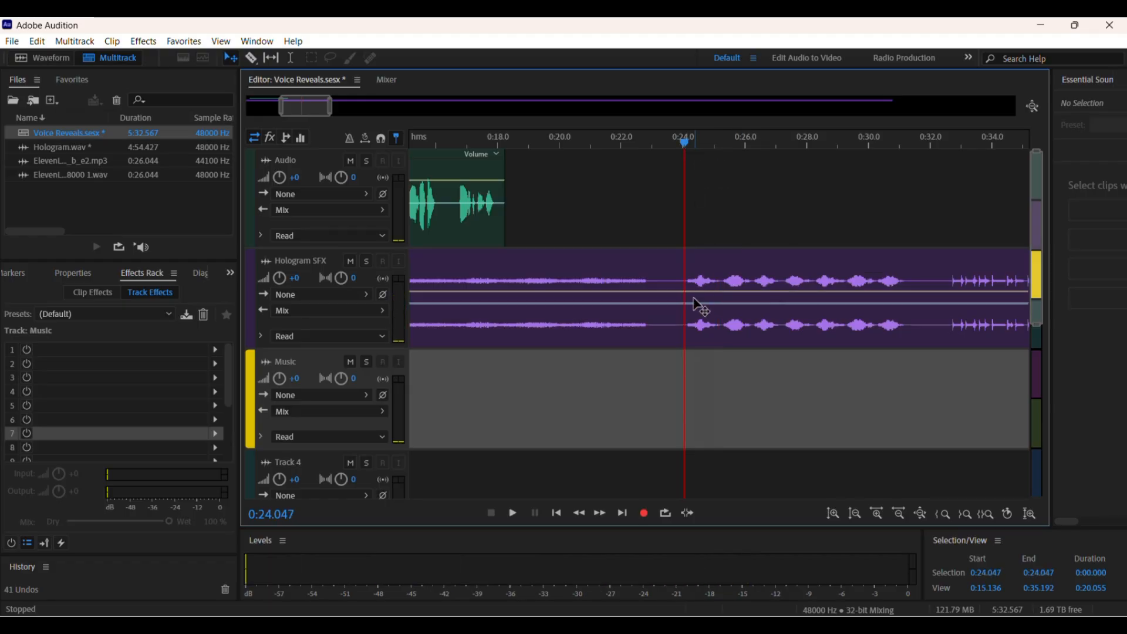
Step: Split the Hologram SFX clip at 0:24.047 and at about 0:25.2 to isolate the first hologram pulse
key("r")
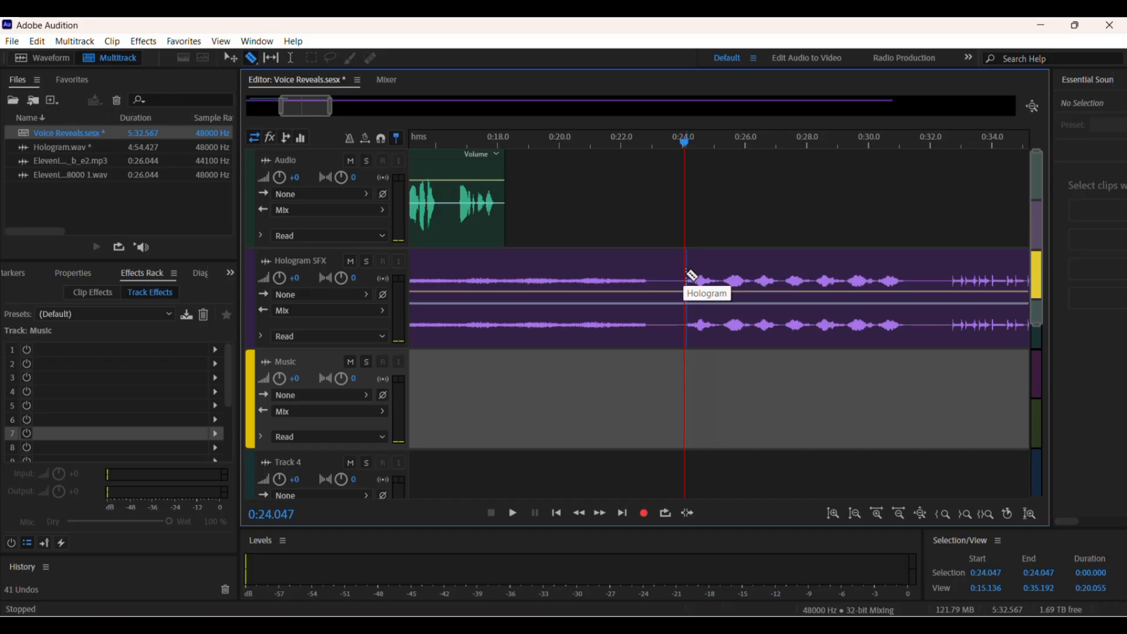
left_click(684, 271)
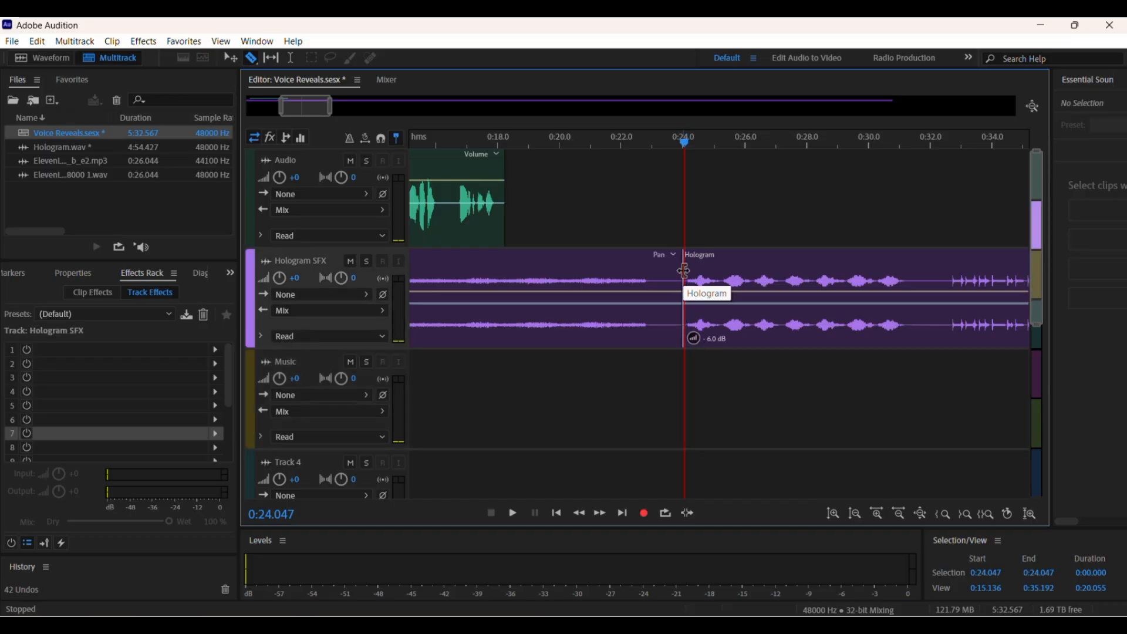
left_click(720, 269)
key("v")
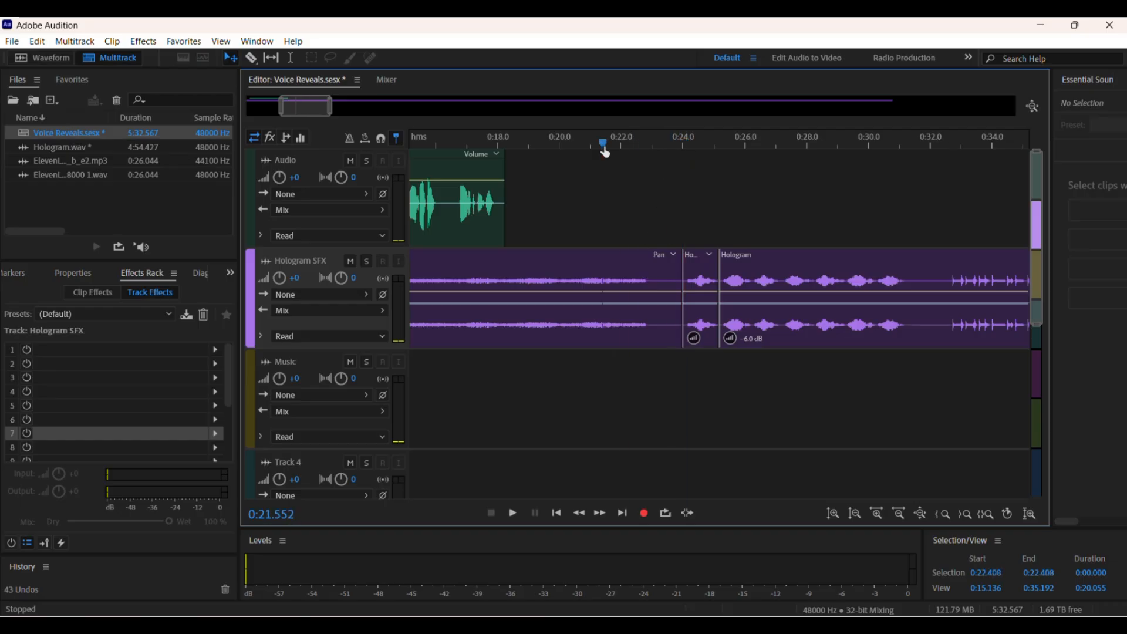
Step: Split the hum clip at 0:18.249, where the voice clip ends, and delete the piece between the split and the isolated pulse
left_click(507, 158)
left_click_drag(509, 159, 507, 159)
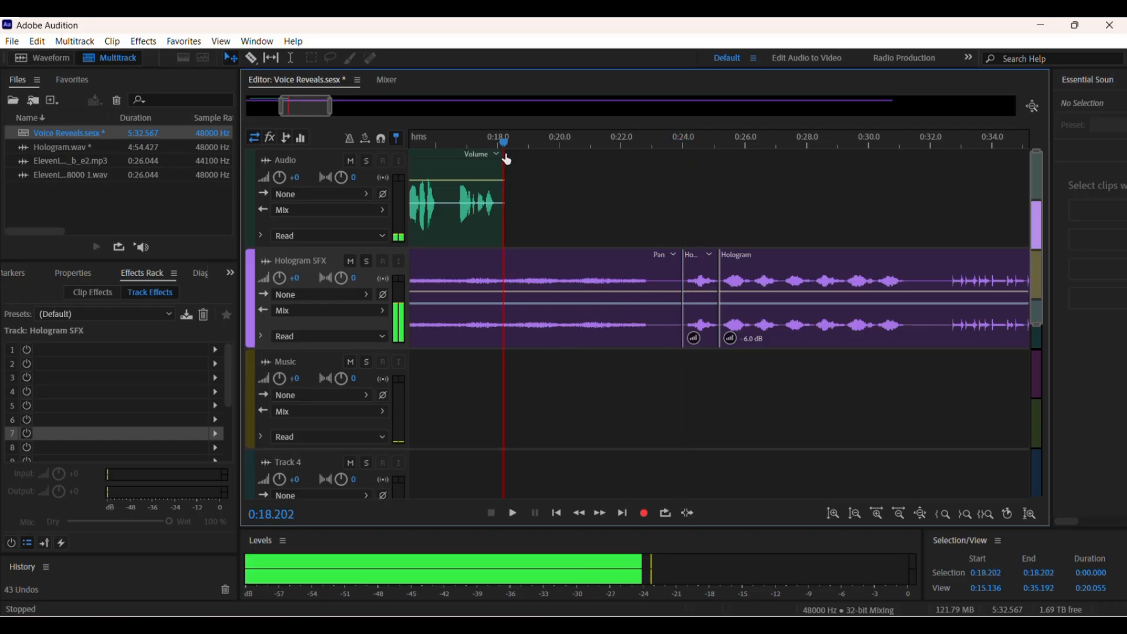
key("v")
left_click(549, 282)
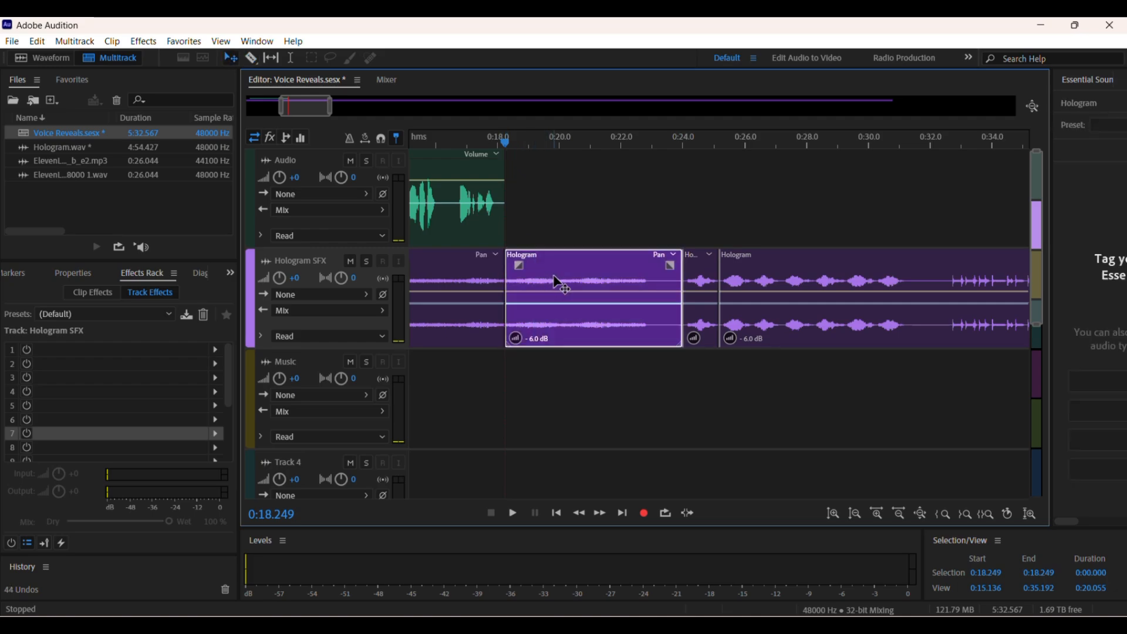
key("Delete")
Step: Move the isolated pulse clip to about 0:18.1 so it slightly overlaps the end of the hum, and play the transition
left_click(698, 282)
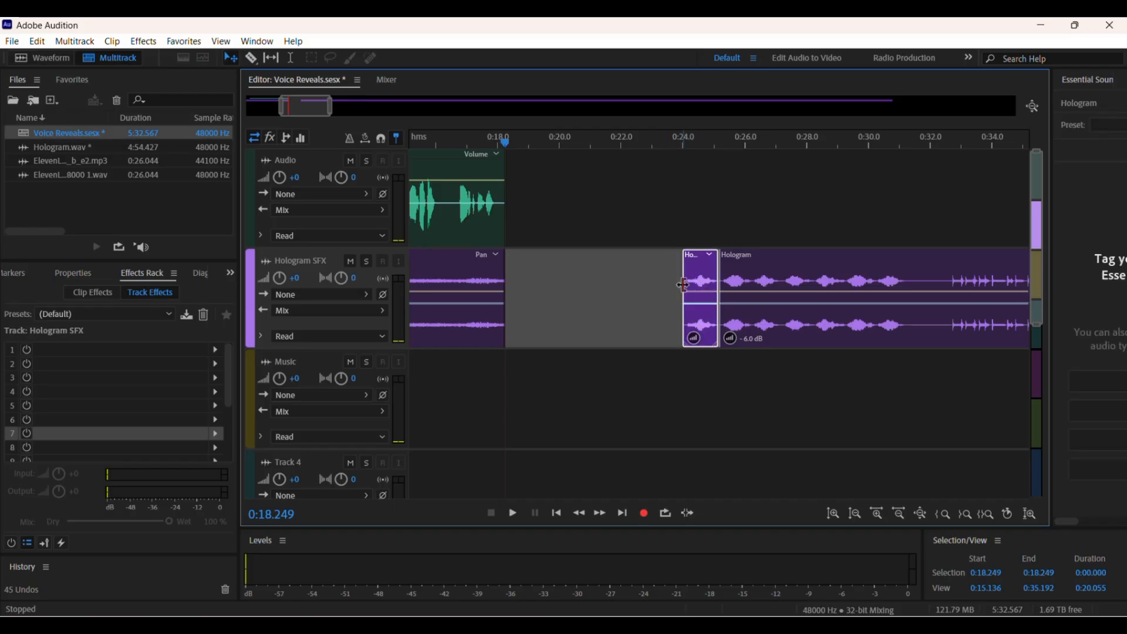
left_click_drag(683, 290, 510, 295)
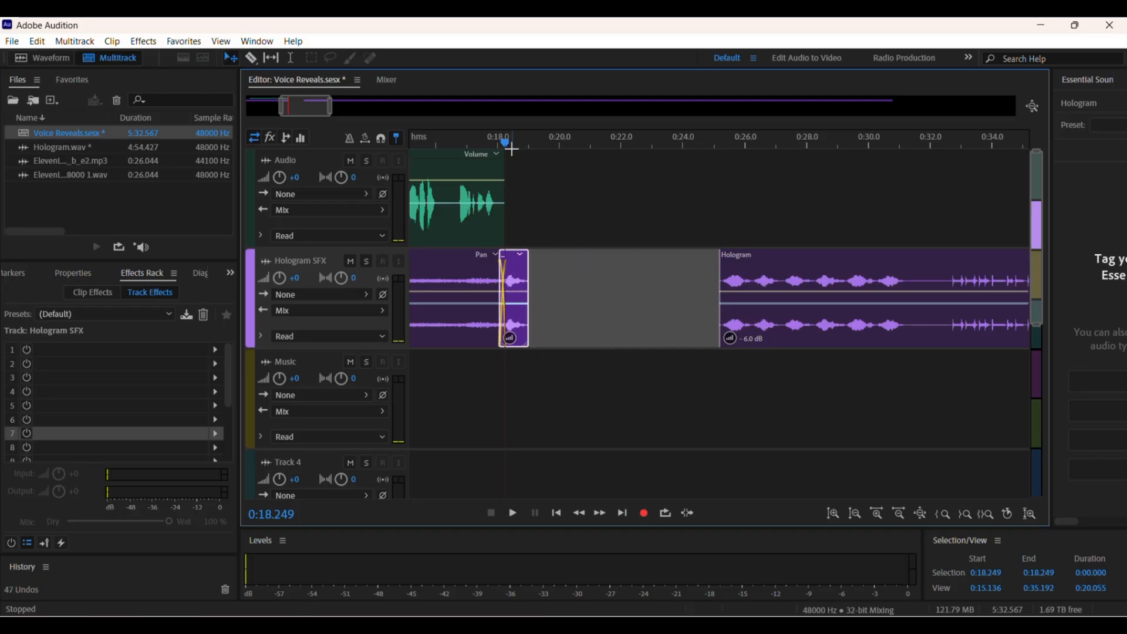
key("space")
key("space")
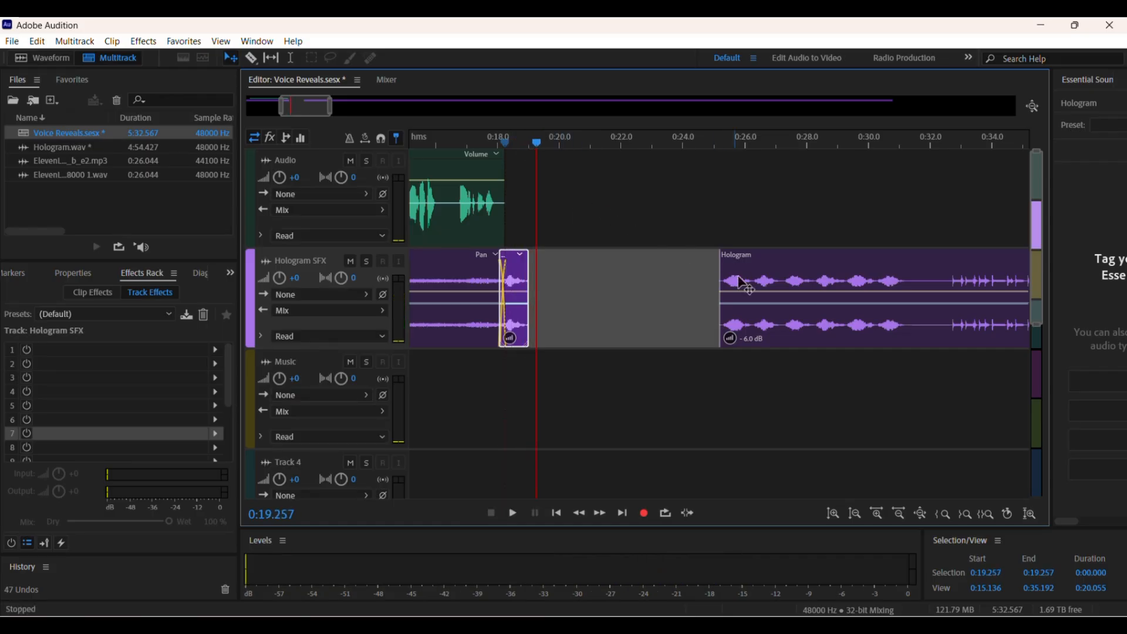
Step: Delete the leftover hologram clip after the pulse and play the whole session from 0:00.000, stopping at about 0:19.4
left_click(813, 284)
key("Delete")
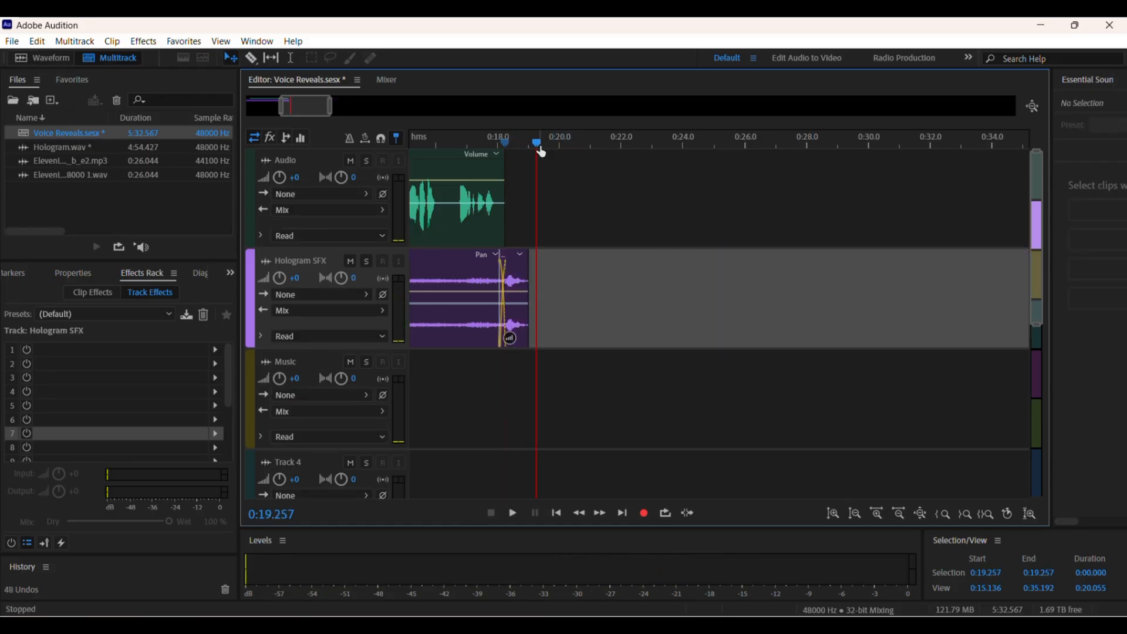
key("Home")
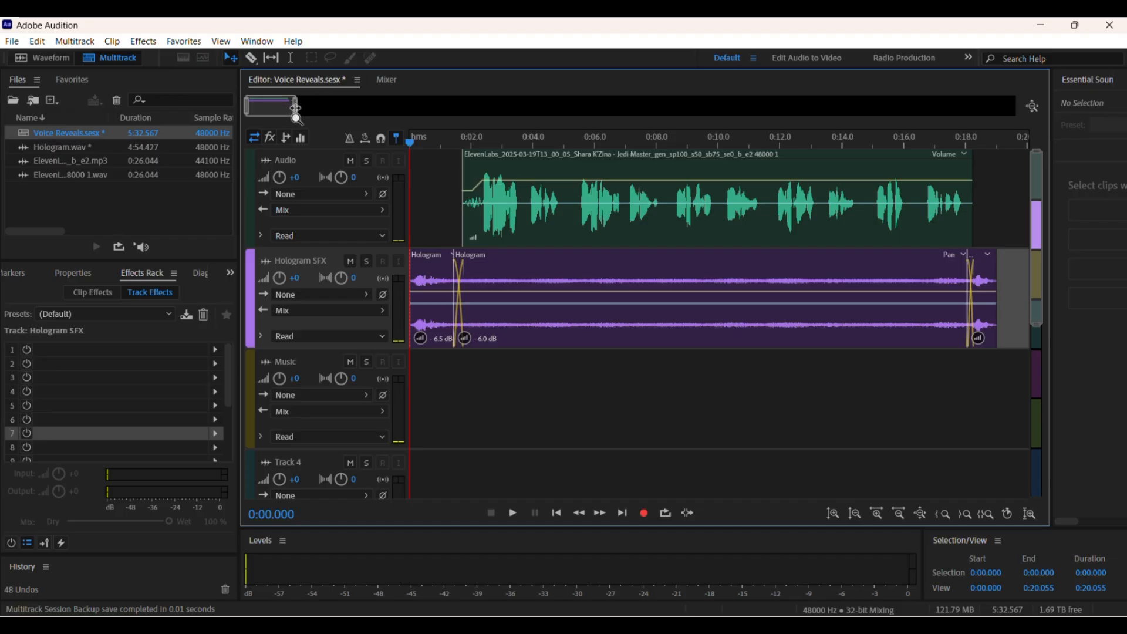
left_click_drag(282, 109, 182, 110)
left_click_drag(295, 110, 329, 110)
key("space")
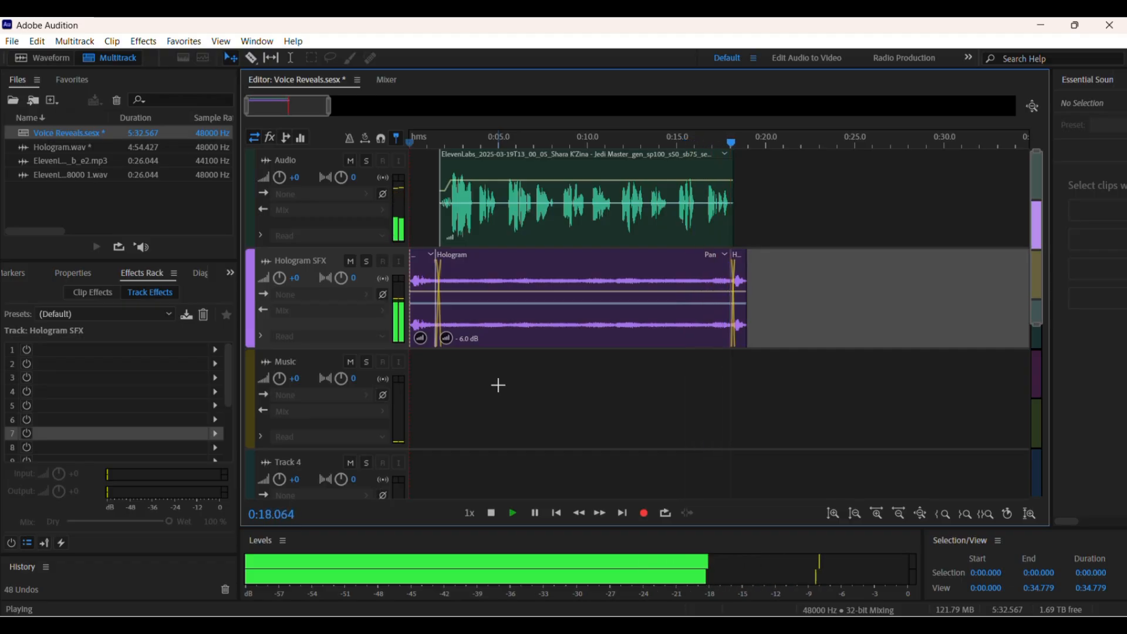
key("space")
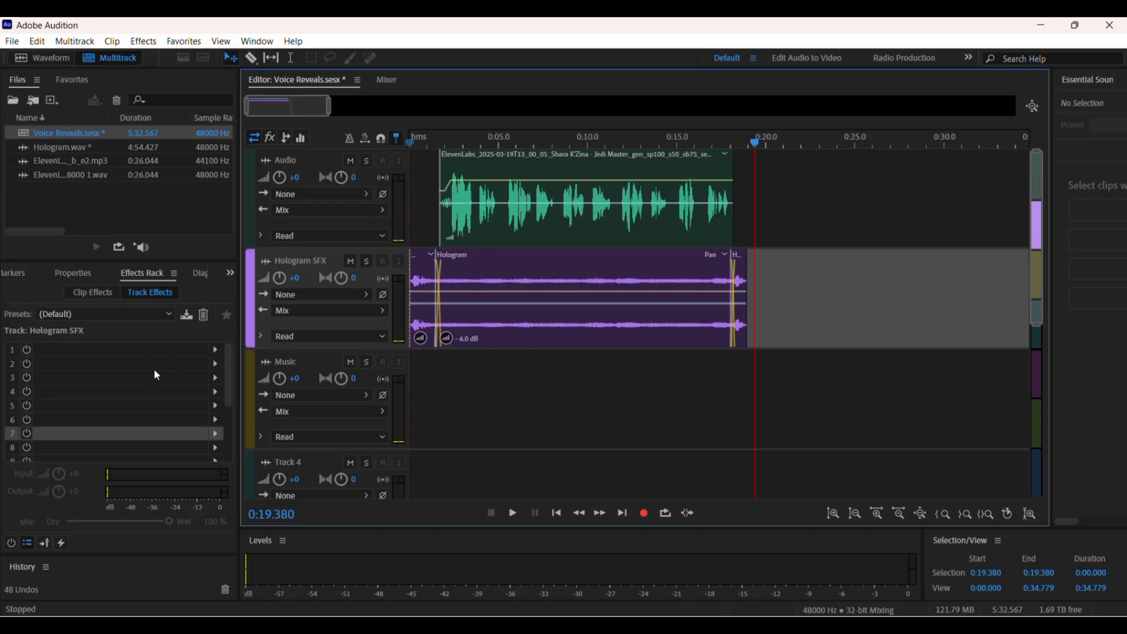
Step: Open the save dialog for the Audio track's effect preset, cancel it, and reapply the saved Hologram preset to the track
left_click(779, 204)
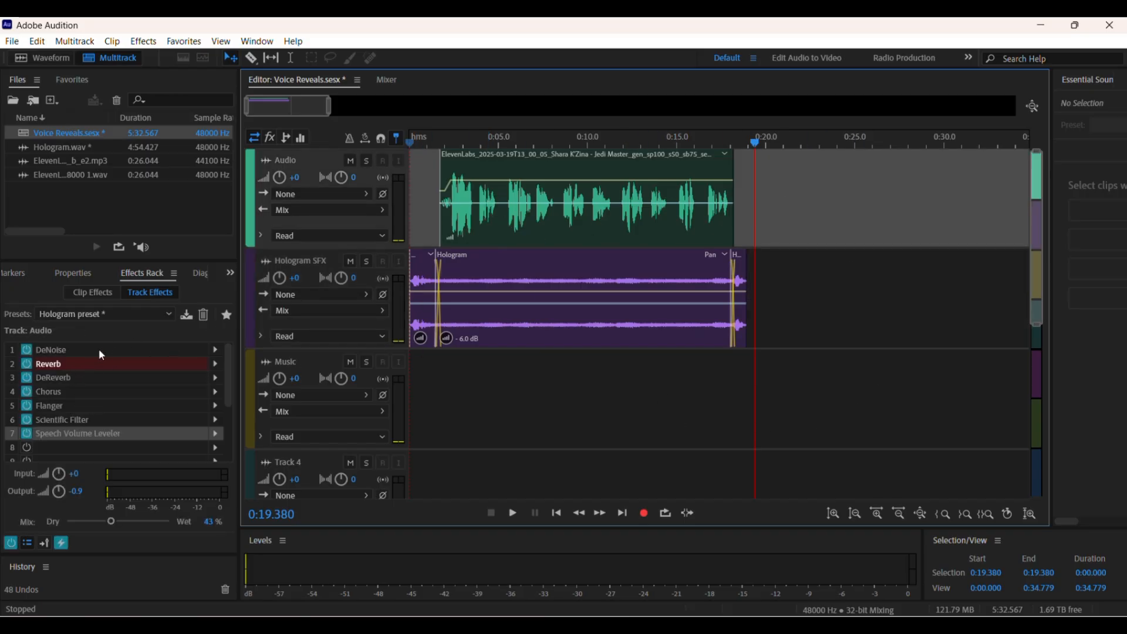
left_click(186, 316)
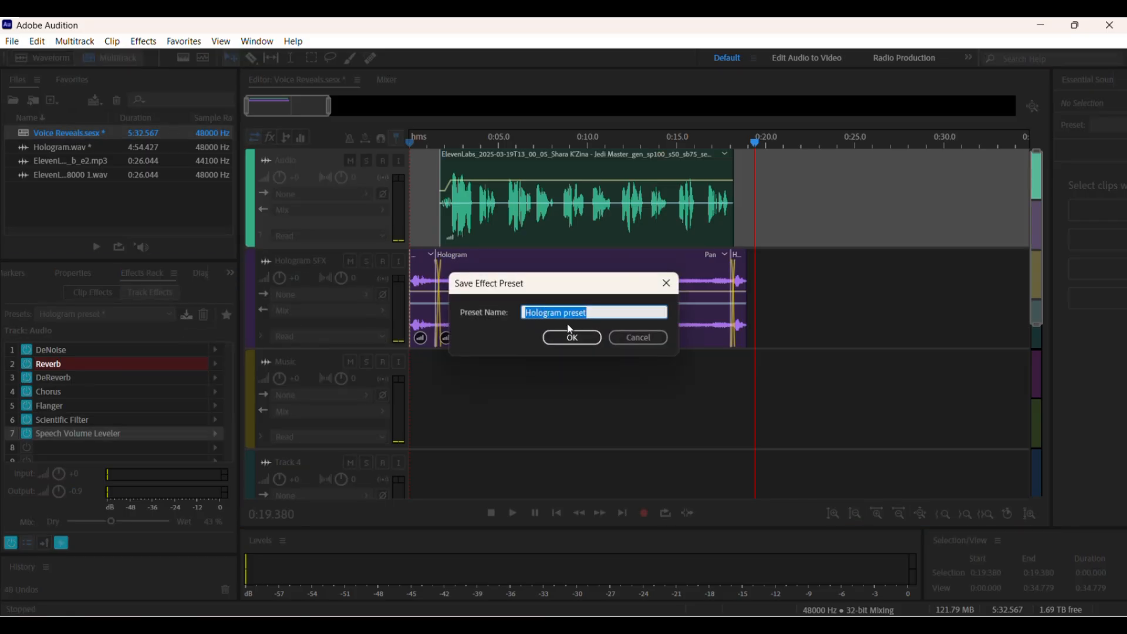
left_click(622, 339)
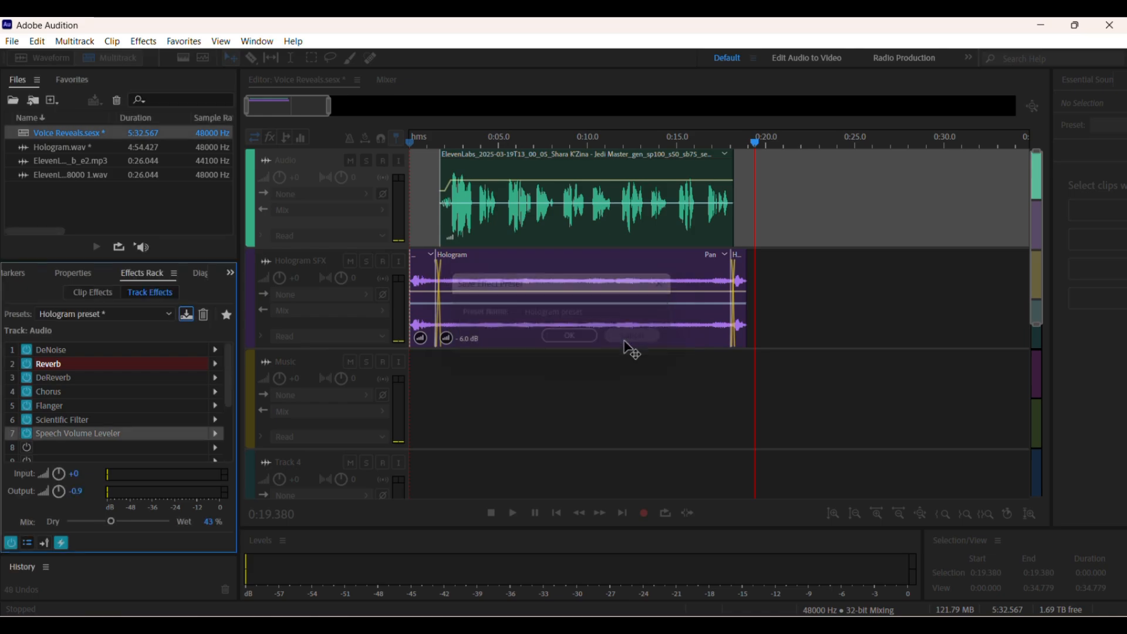
left_click(126, 315)
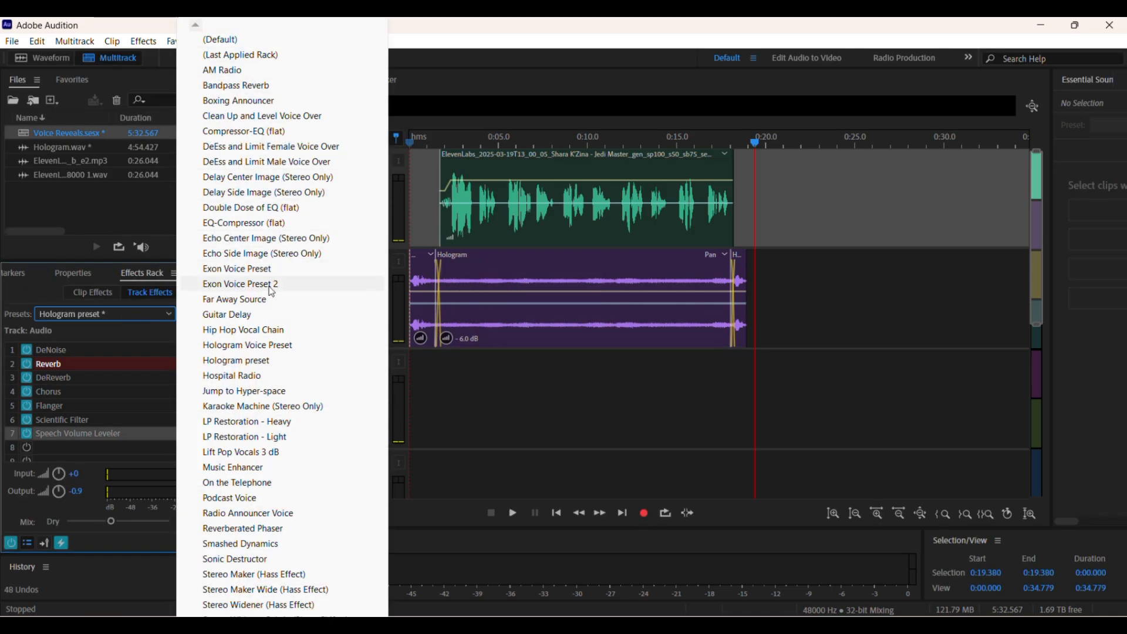
left_click(252, 361)
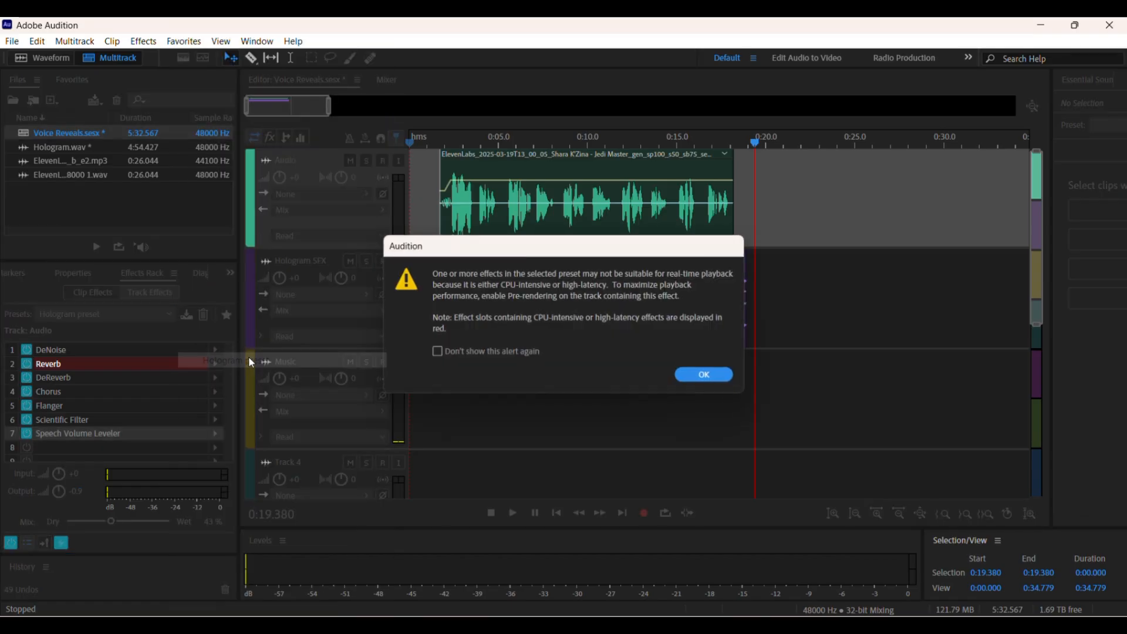
left_click(705, 375)
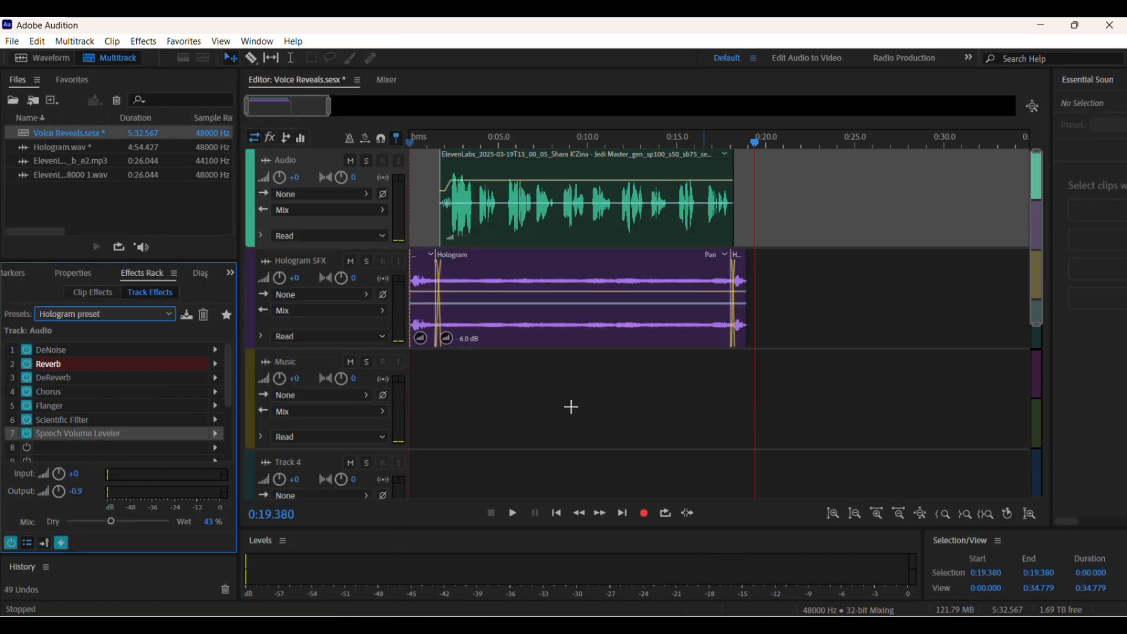
Step: Mute the Hologram SFX track and place the playhead at 0:01.771, where the voice clip on the Audio track starts
left_click(755, 144)
left_click_drag(571, 143, 784, 191)
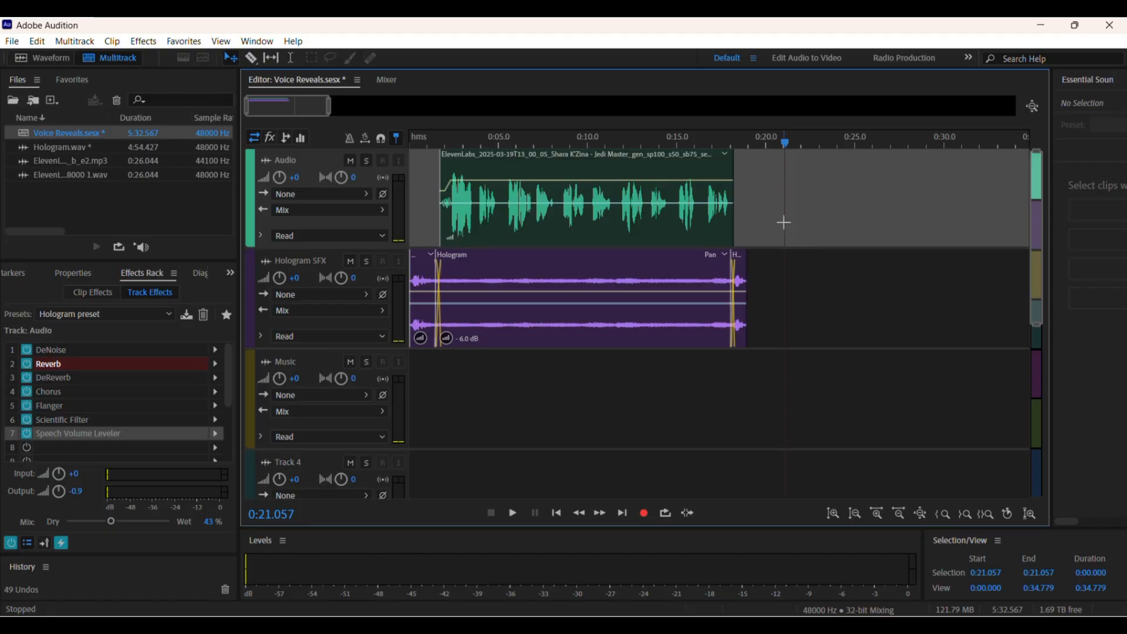
left_click_drag(847, 301, 816, 290)
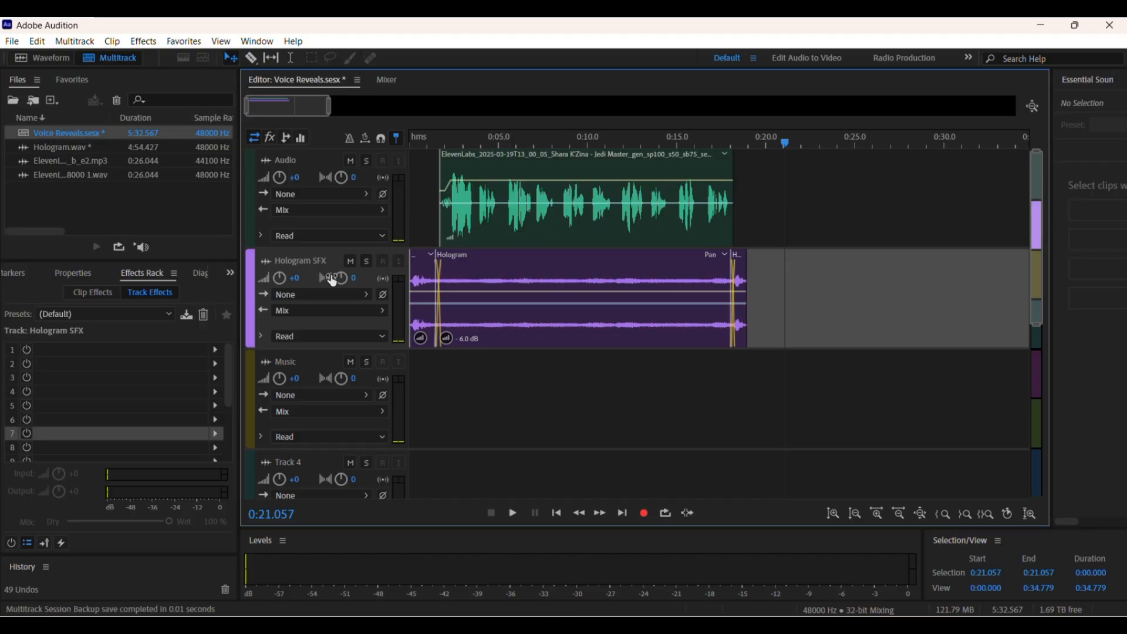
left_click(350, 260)
left_click(859, 225)
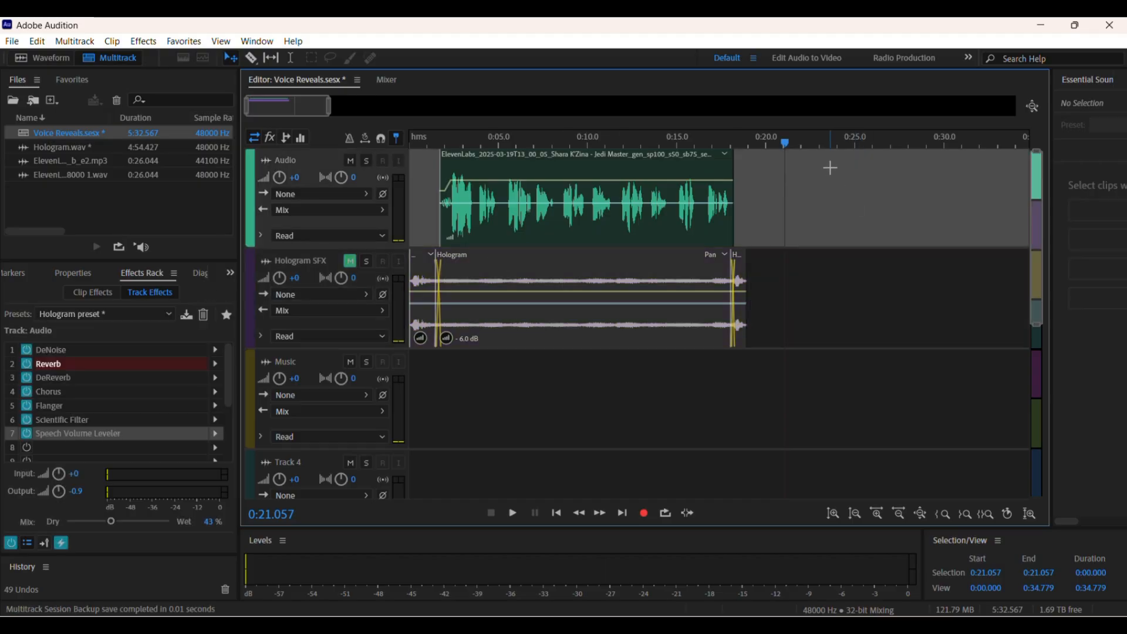
left_click_drag(787, 136, 440, 129)
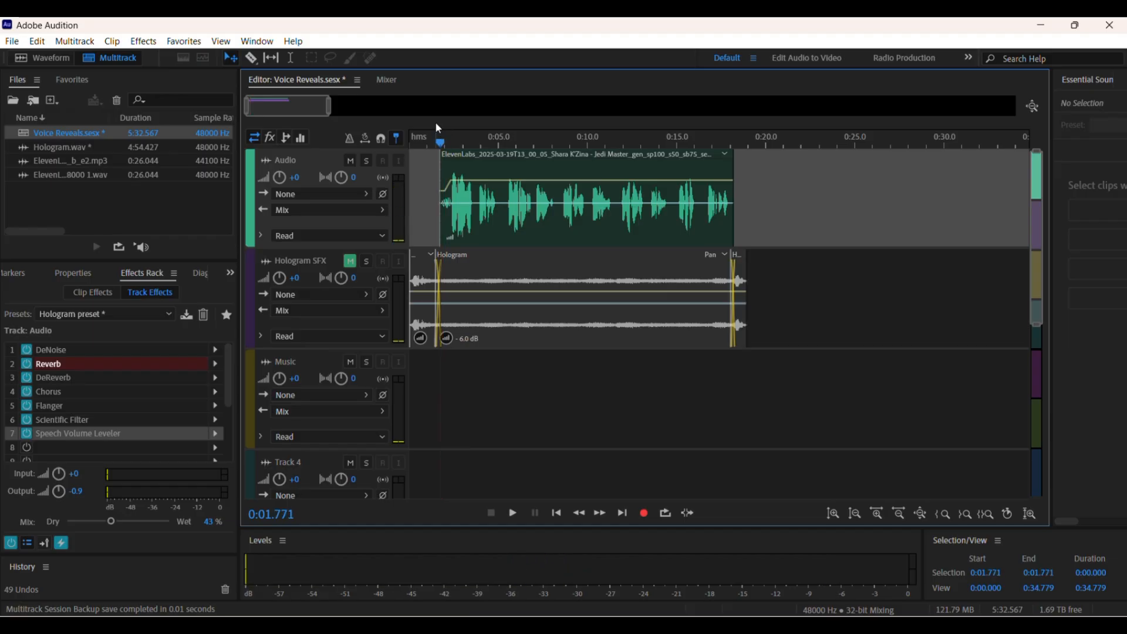
Step: Open the voice clip in the waveform editor and select the entire recording from 0:01.718 to 0:27.762
left_click(549, 198)
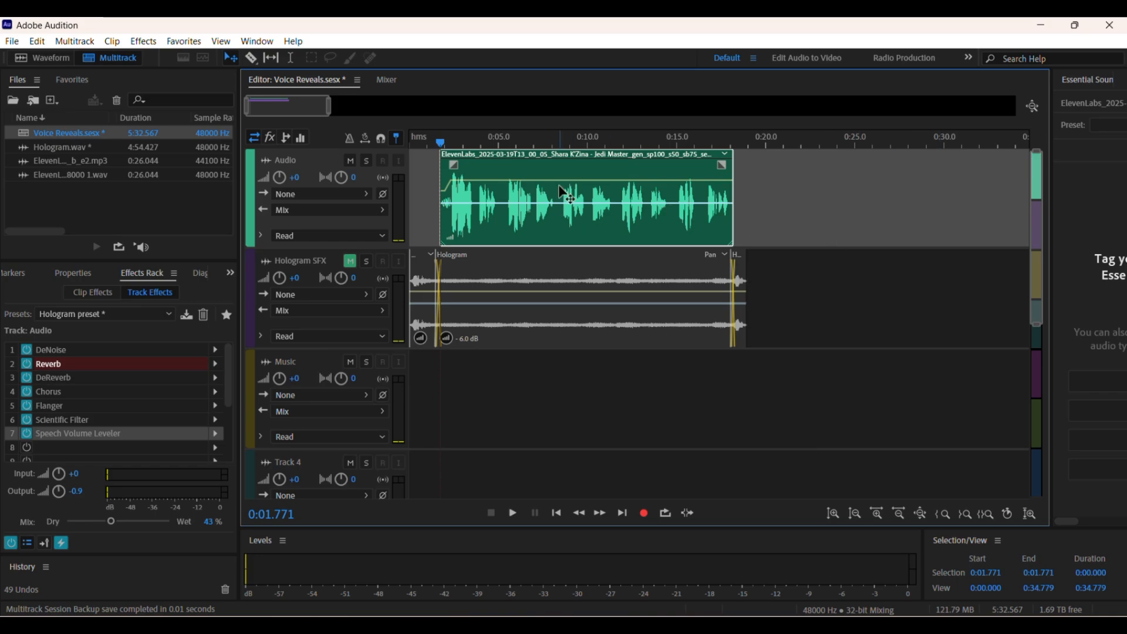
double_click(562, 196)
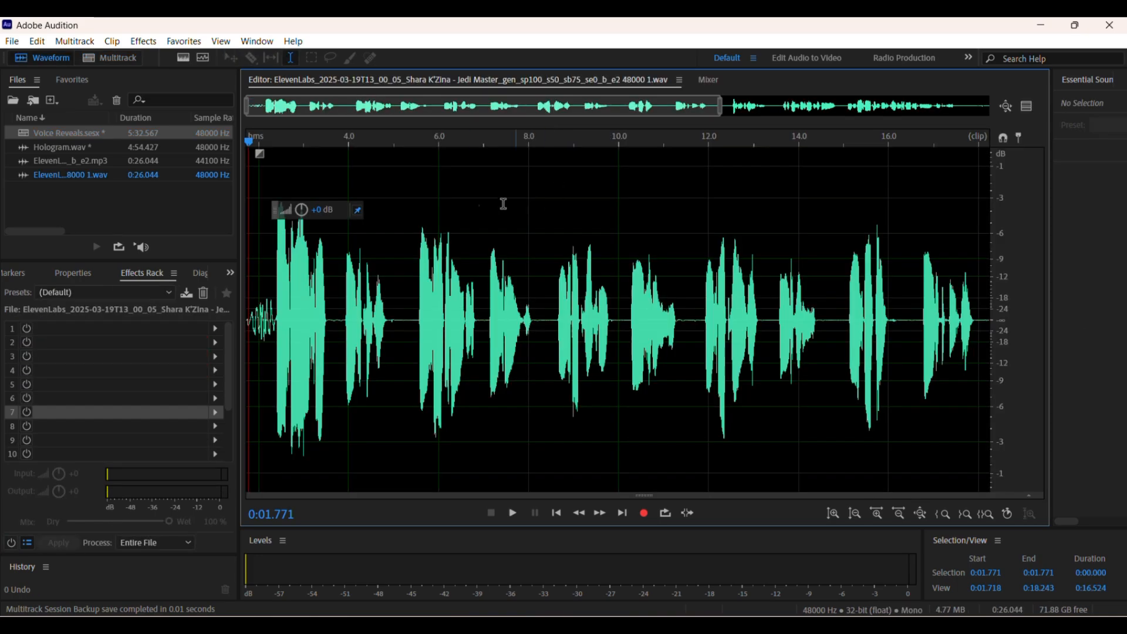
double_click(438, 188)
left_click_drag(721, 112, 1093, 168)
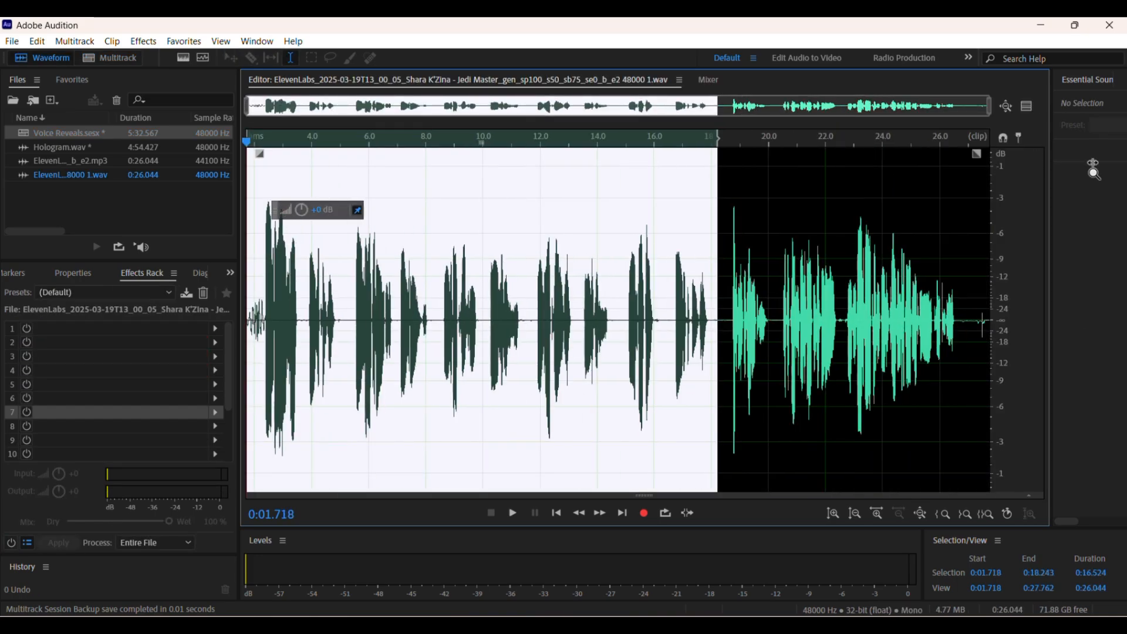
double_click(775, 165)
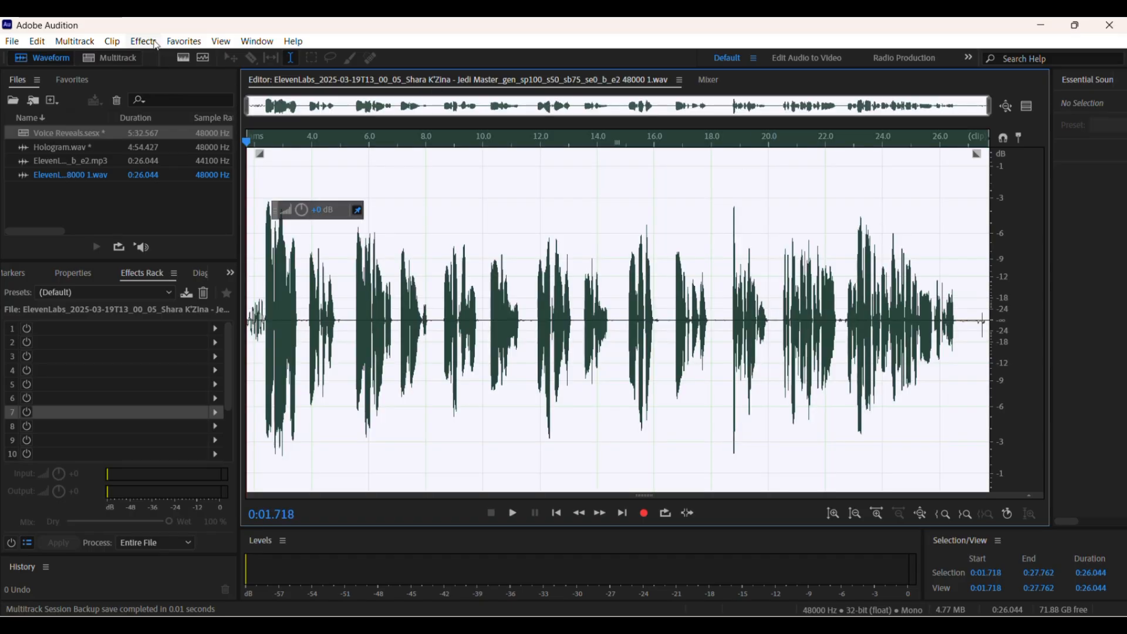
Step: Try the Telephone Voice favorite on the entire voice recording, listen until about 0:08.2, and undo it
left_click(183, 41)
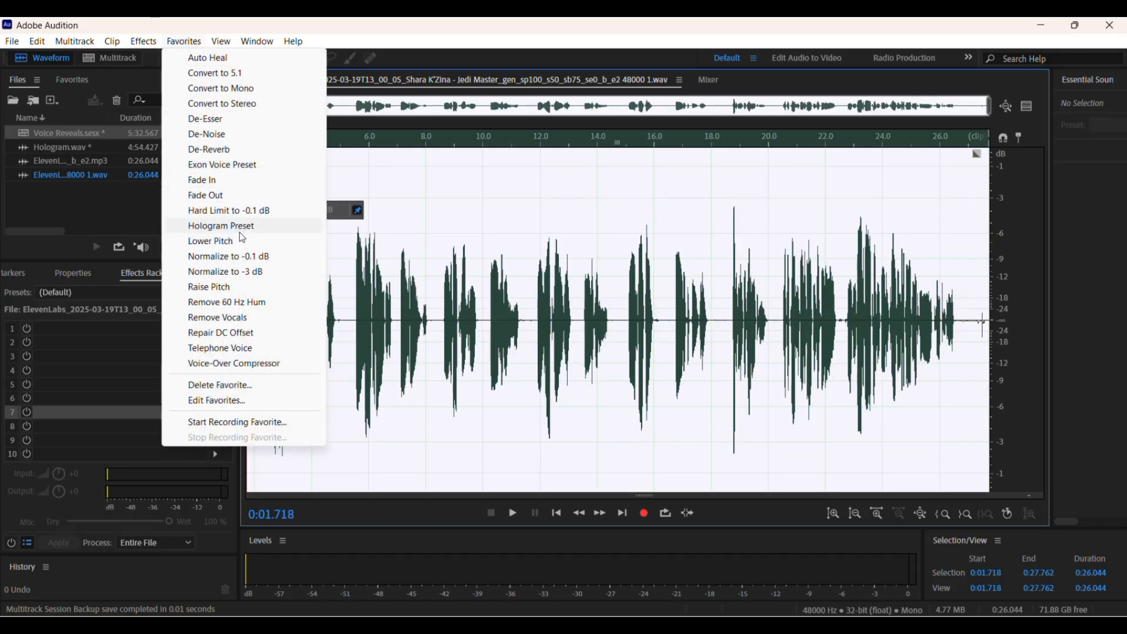
left_click(242, 352)
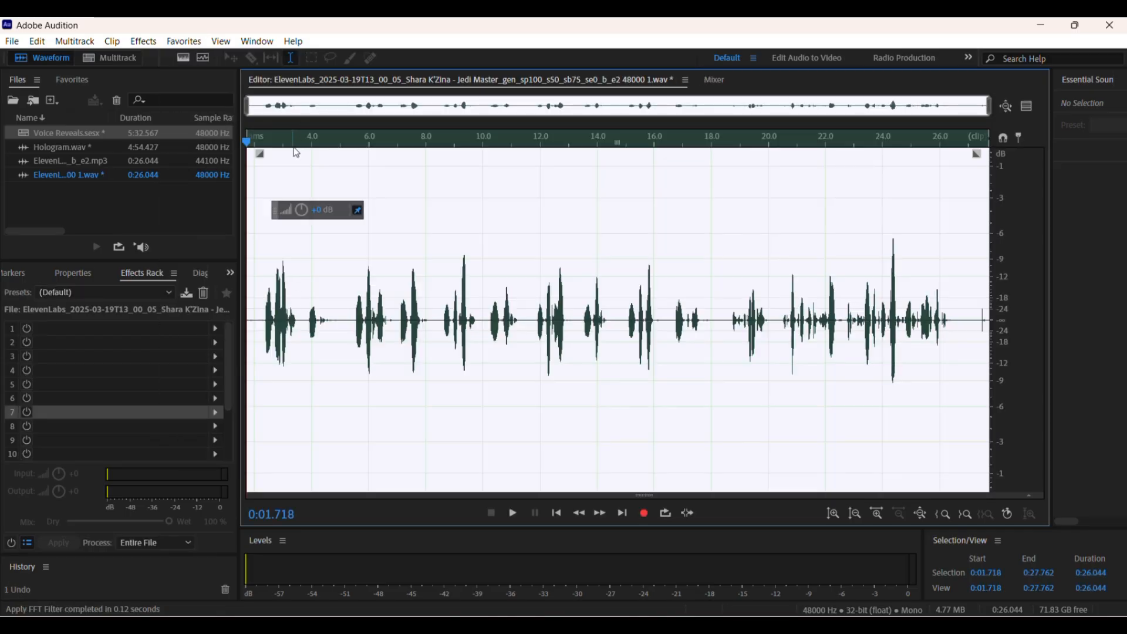
key("space")
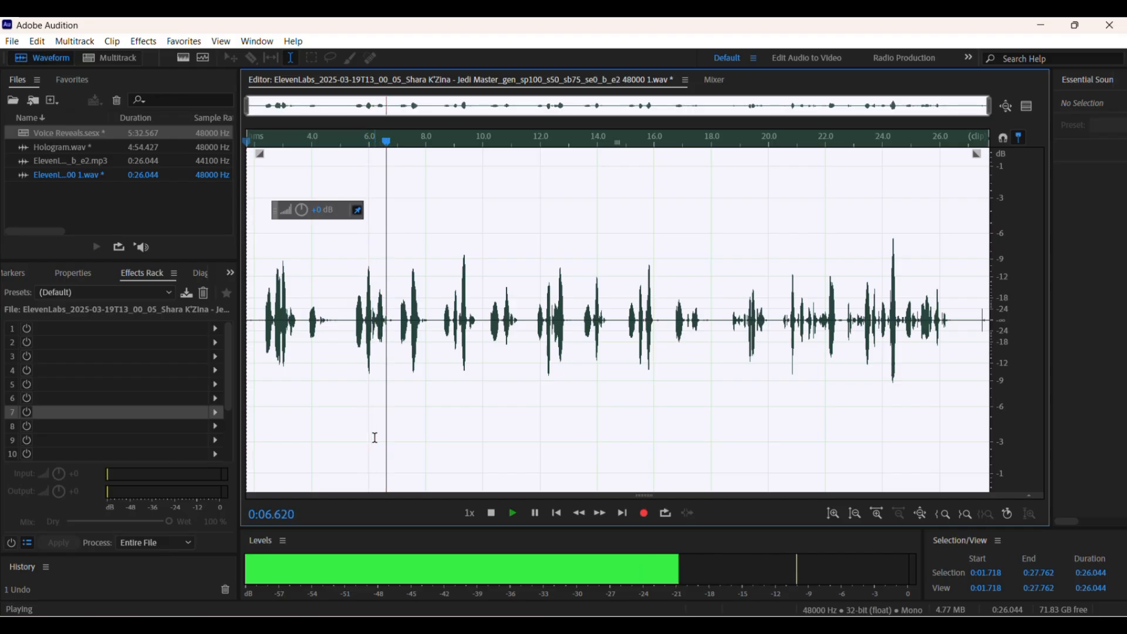
key("space")
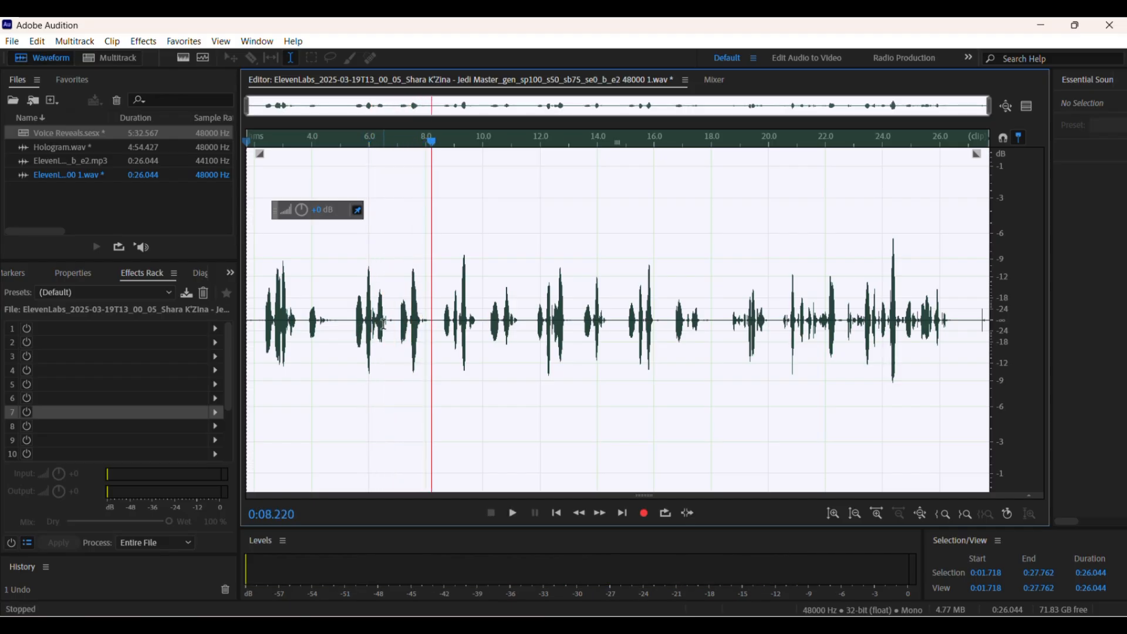
key("ctrl+z")
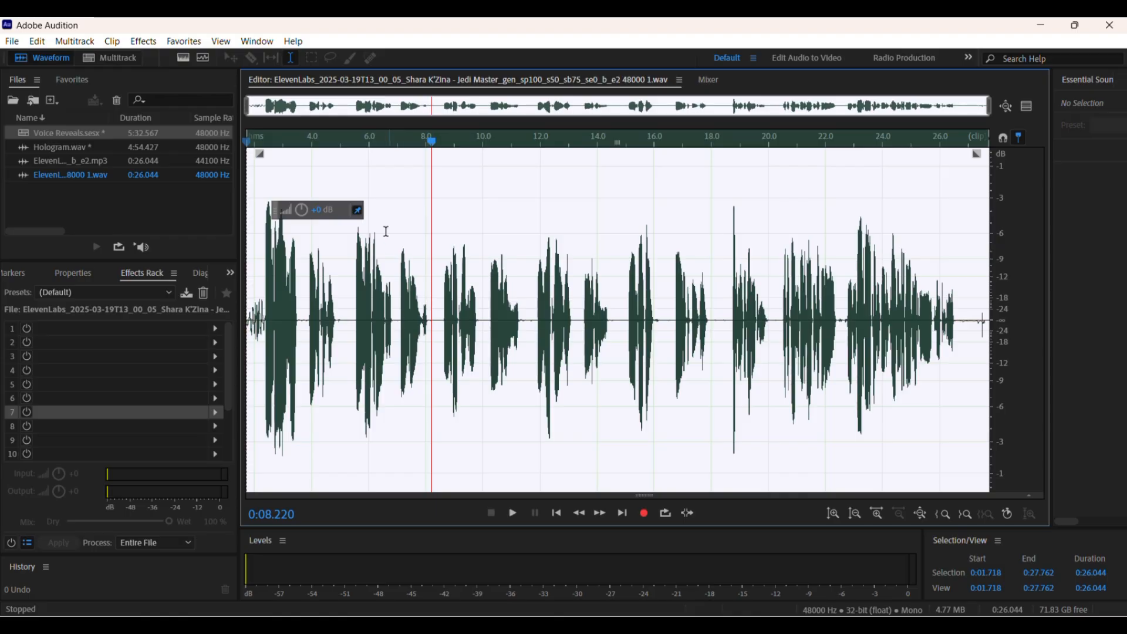
left_click(144, 42)
mouse_move(240, 267)
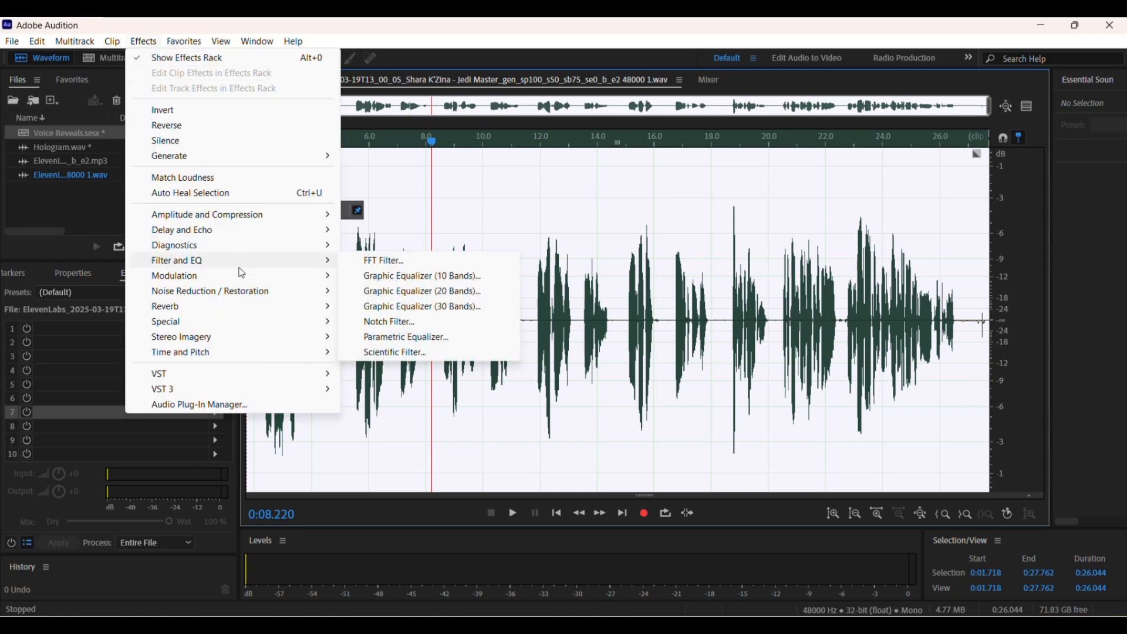
mouse_move(238, 234)
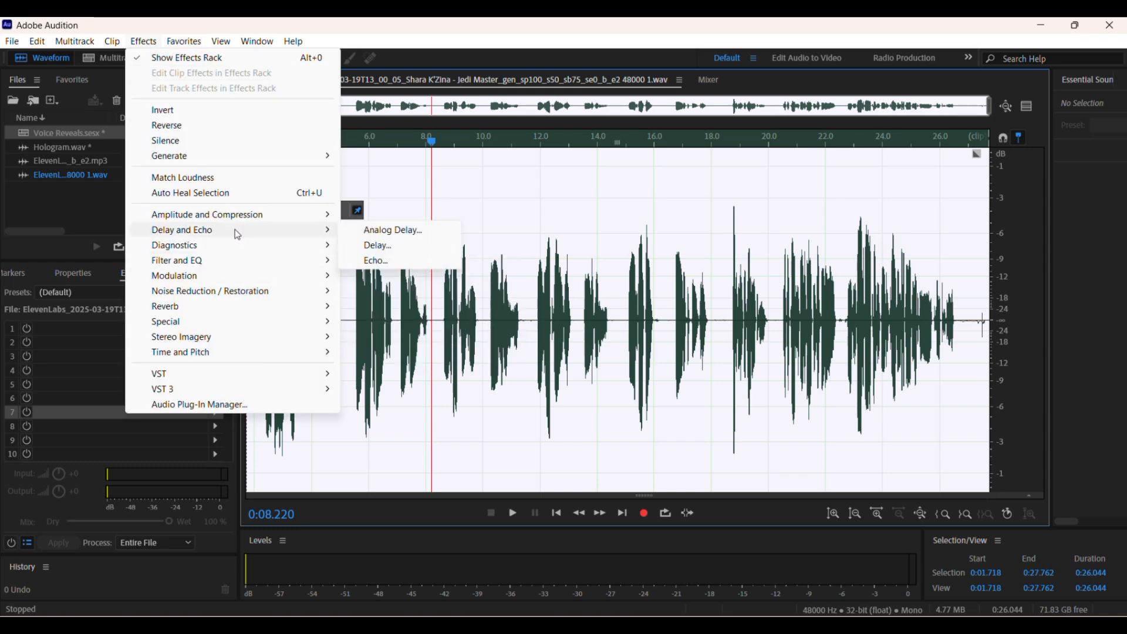
mouse_move(239, 329)
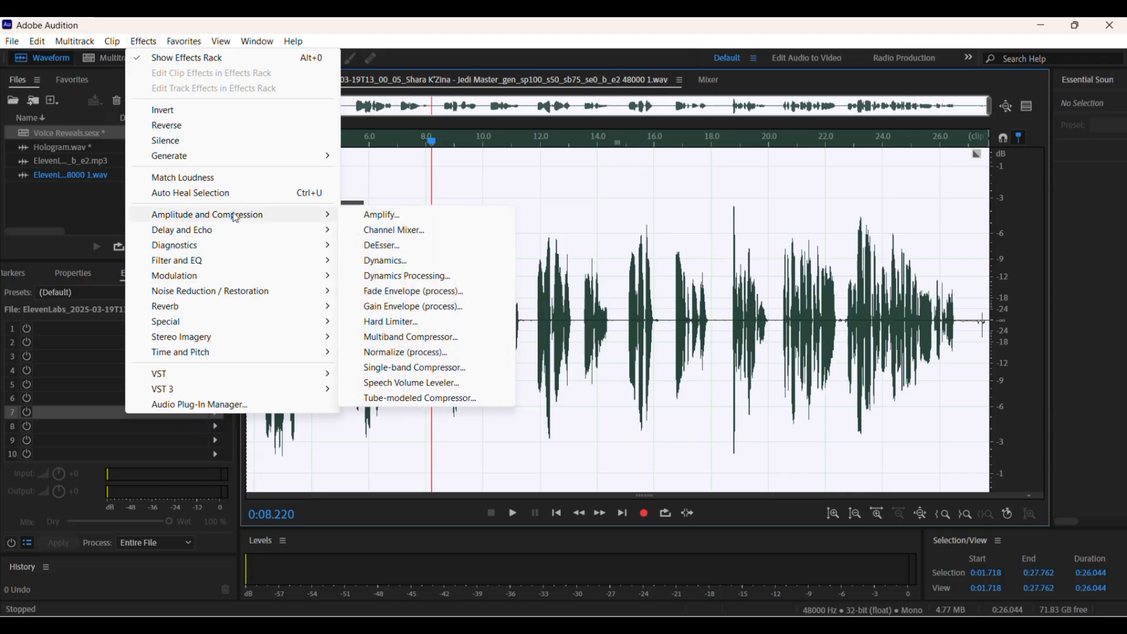
left_click(459, 163)
left_click(483, 142)
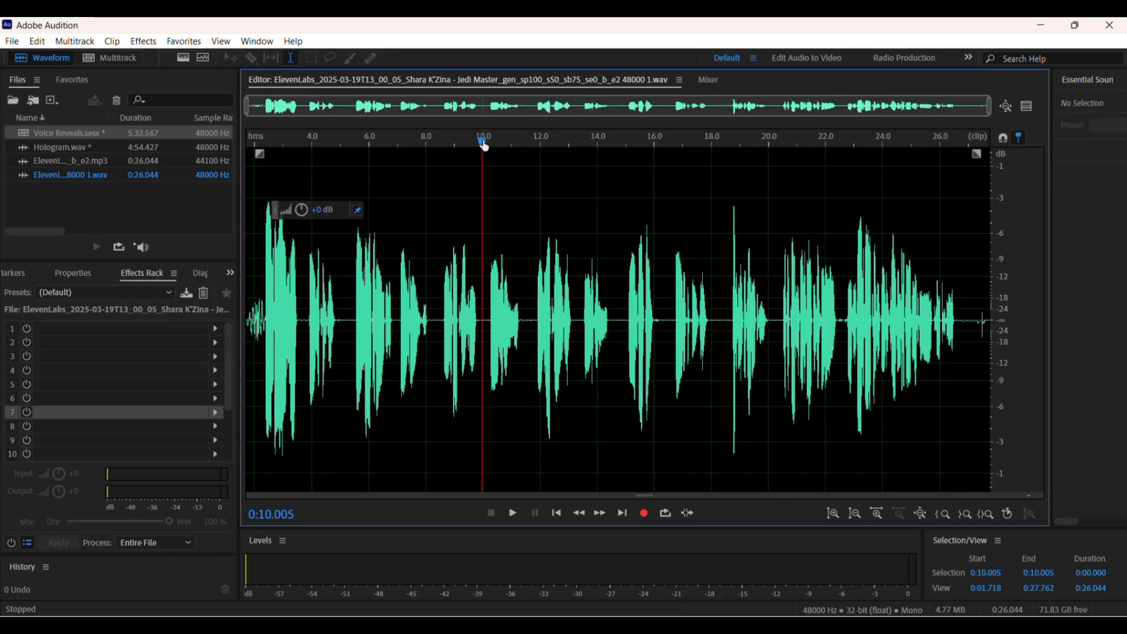
Step: Select the entire voice recording from 0:01.718 to 0:27.762 and apply the Telephone Voice favorite to it
left_click_drag(479, 146, 184, 170)
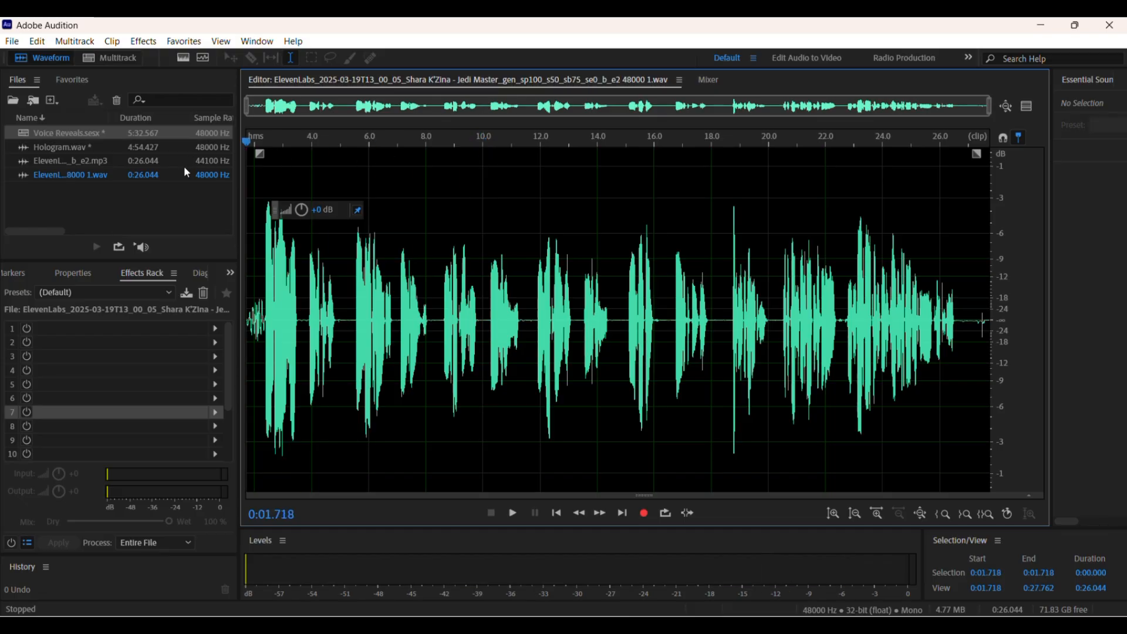
double_click(551, 240)
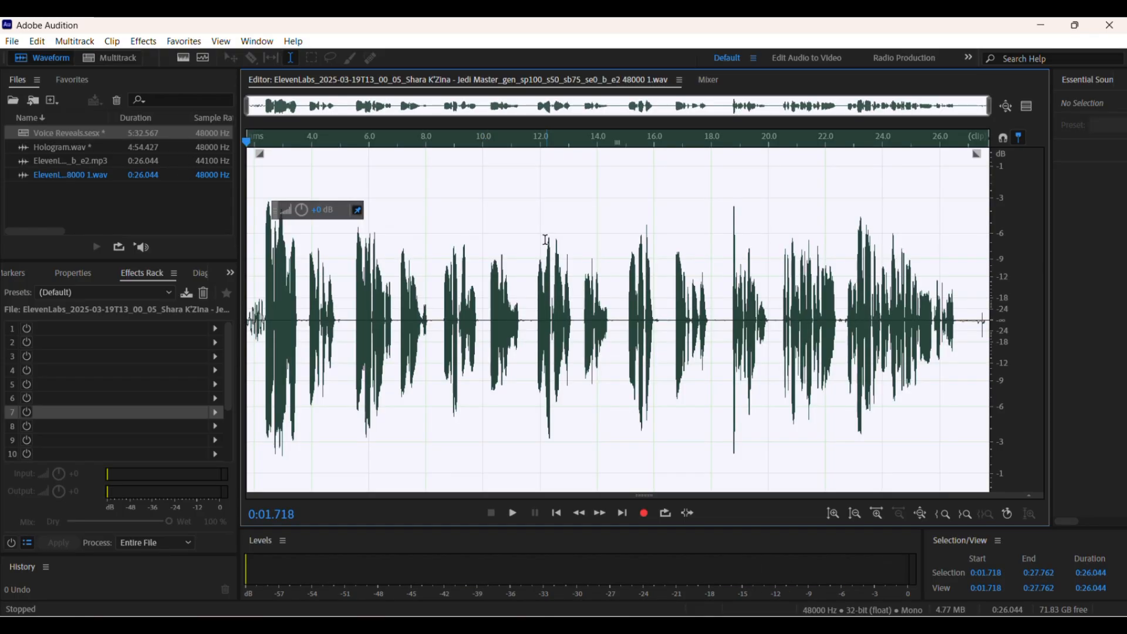
left_click(183, 41)
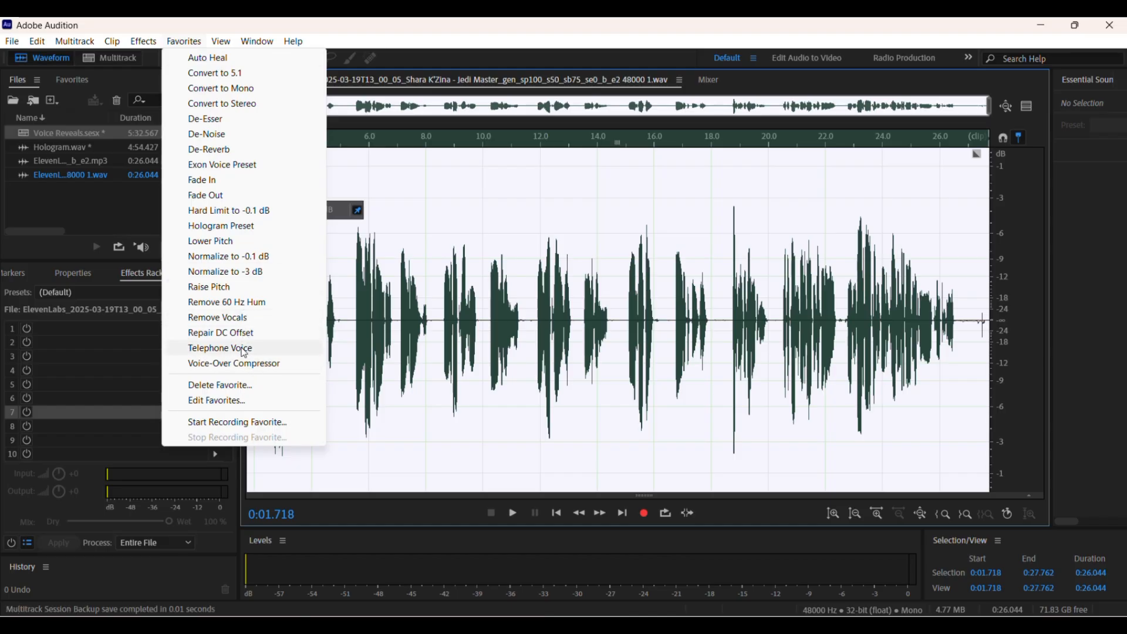
left_click(244, 351)
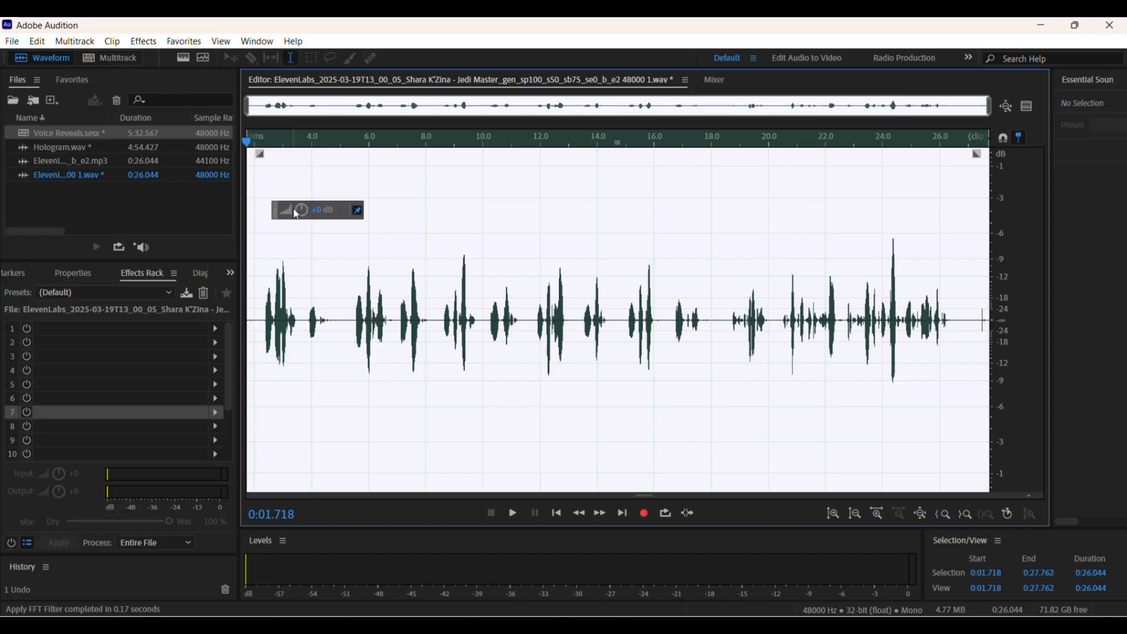
Step: Raise the gain of the selected voice recording slightly and listen from its start to about 0:08.1
left_click_drag(301, 211, 317, 211)
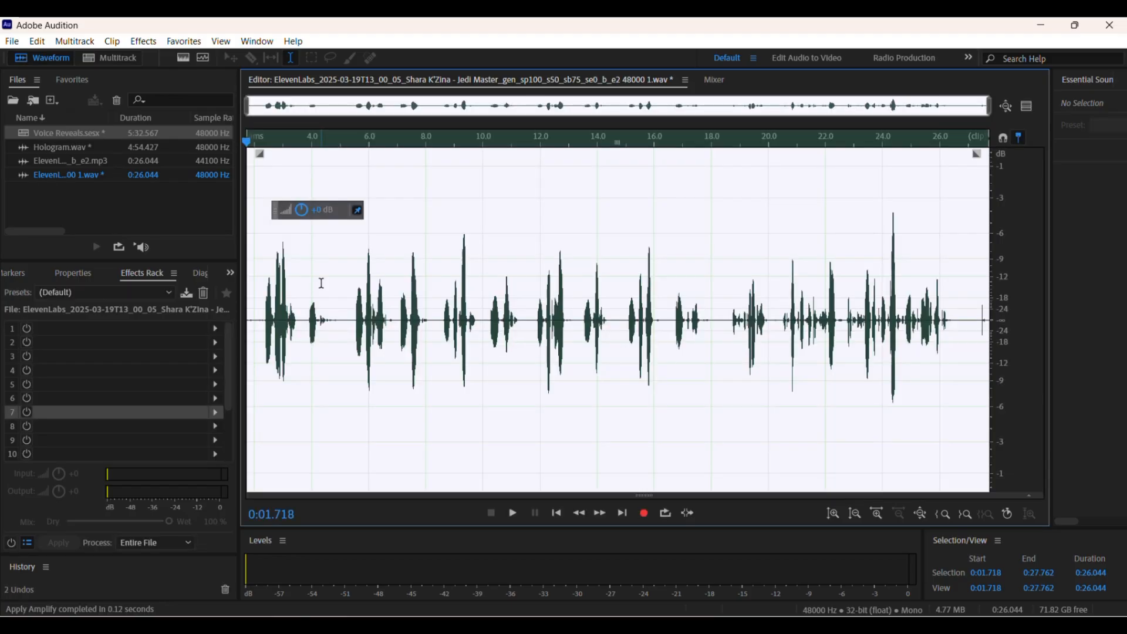
left_click(319, 278)
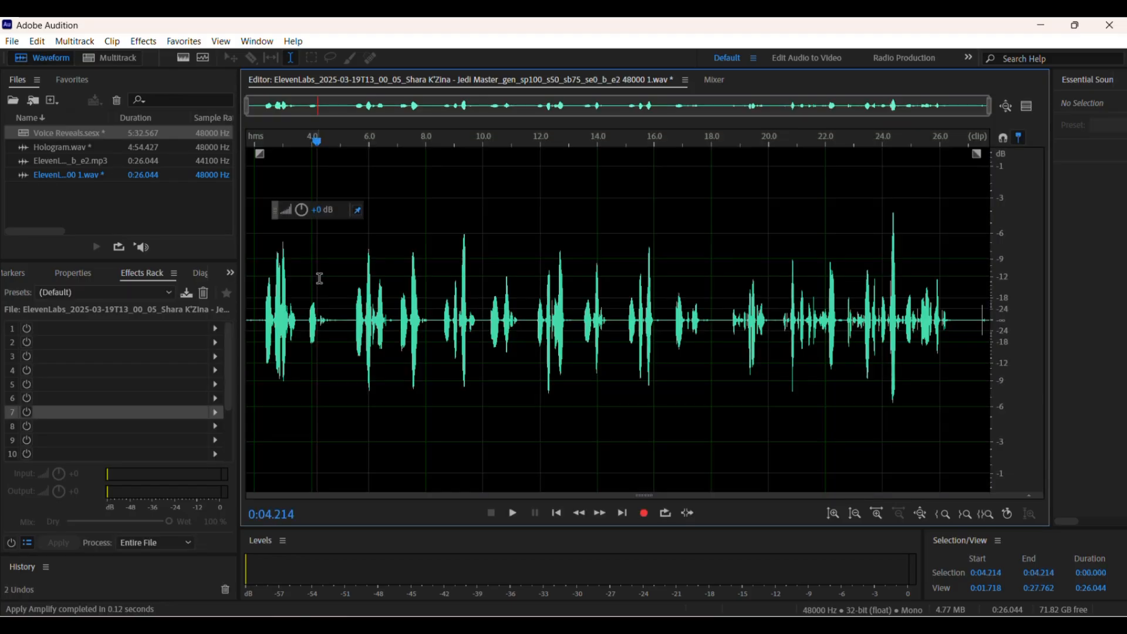
left_click_drag(314, 142, 189, 146)
key("space")
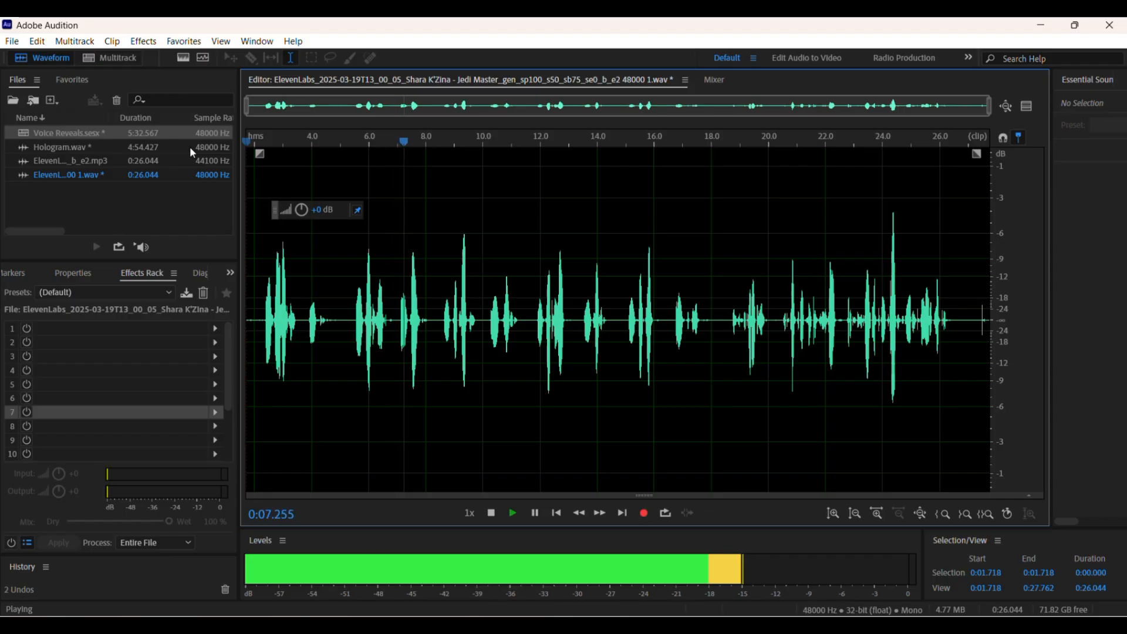
key("space")
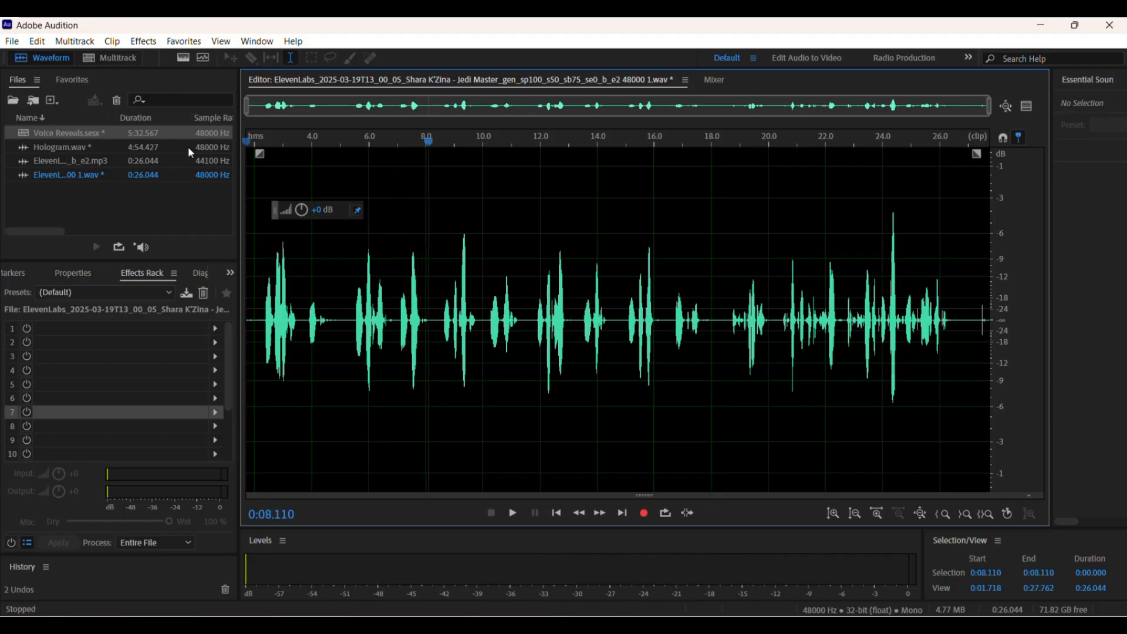
Step: Return to the Voice Reveals.sesx session, raise a volume bump on the voice clip near 0:04, and listen from 0:03.337 to about 0:05
left_click(65, 136)
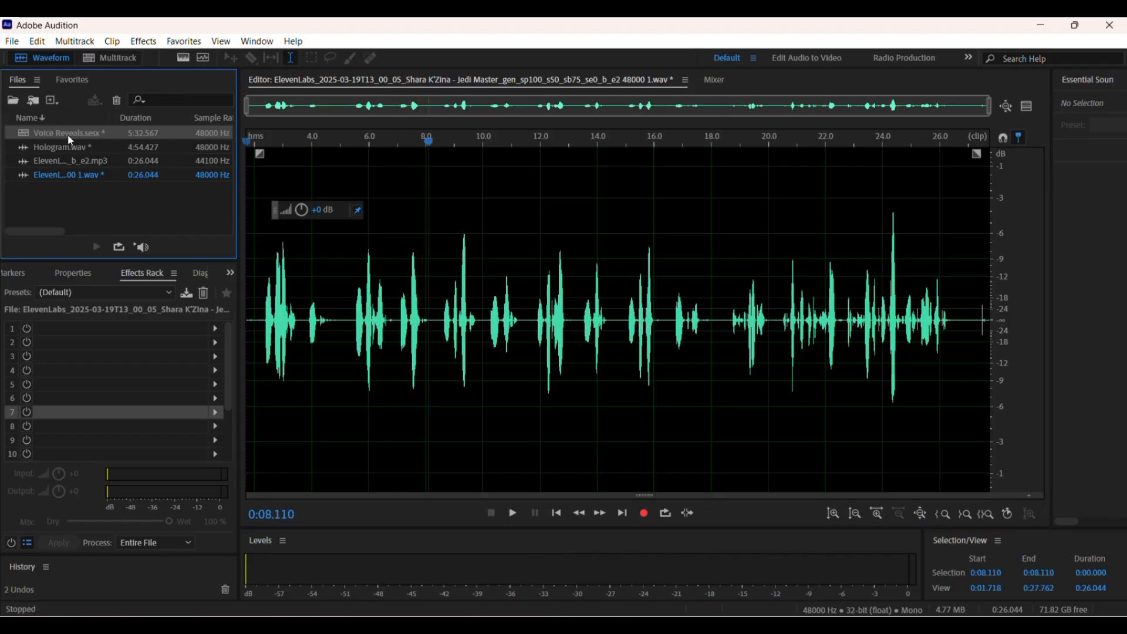
double_click(69, 139)
left_click(469, 143)
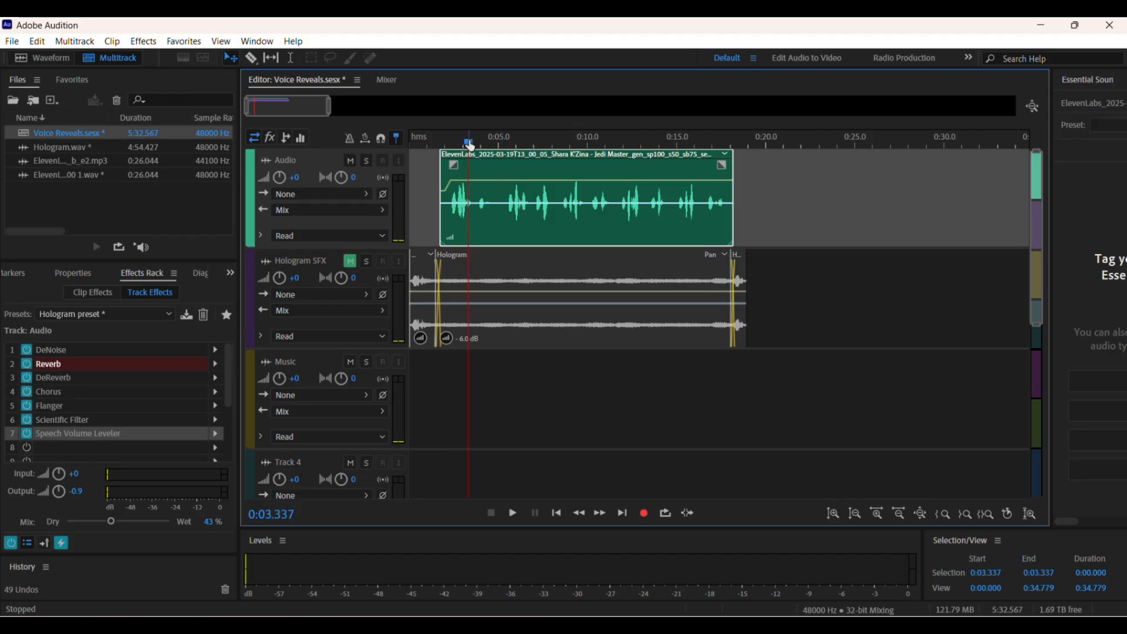
left_click(473, 181)
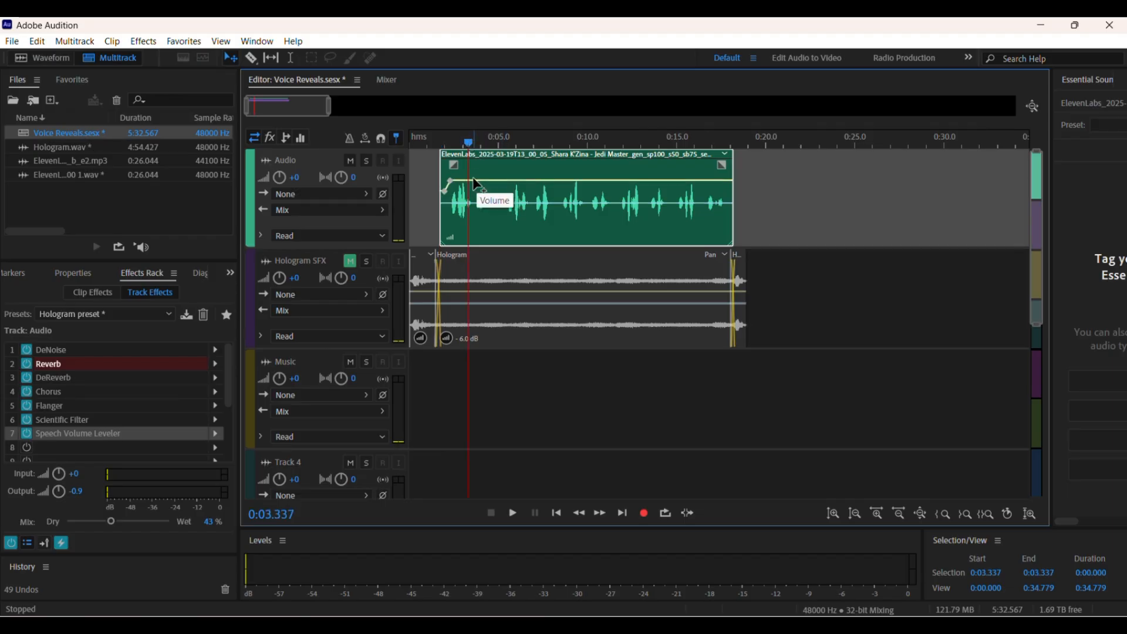
left_click_drag(479, 181, 481, 172)
key("space")
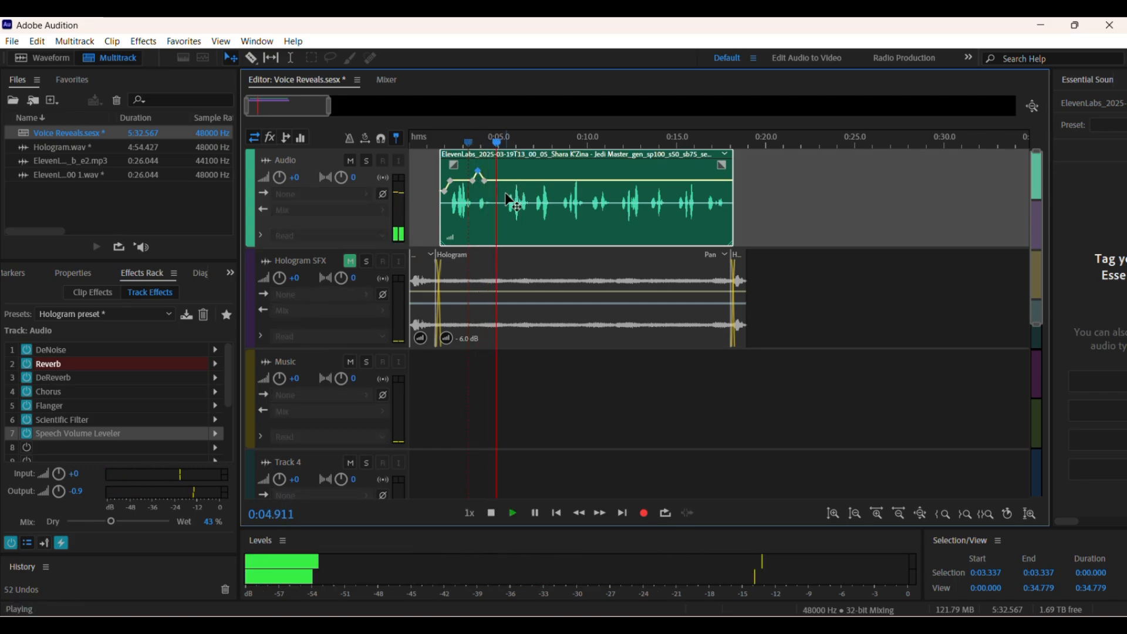
key("space")
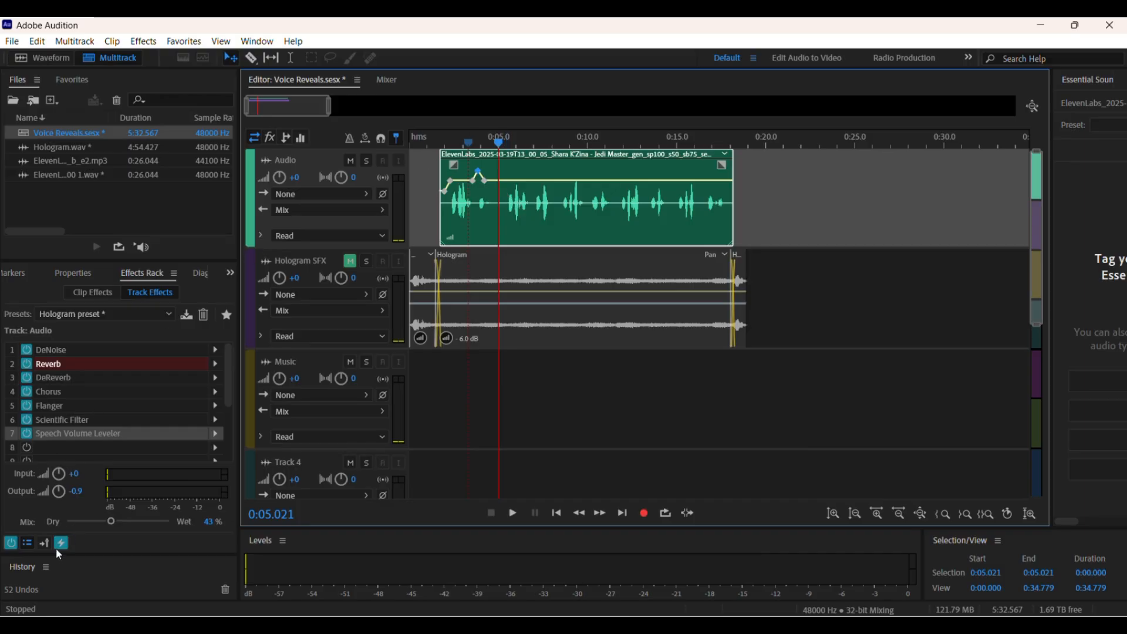
Step: Bypass the Audio track's effects rack, listen from 0:01.854 to about 0:08.1, and re-enable the rack
left_click(10, 543)
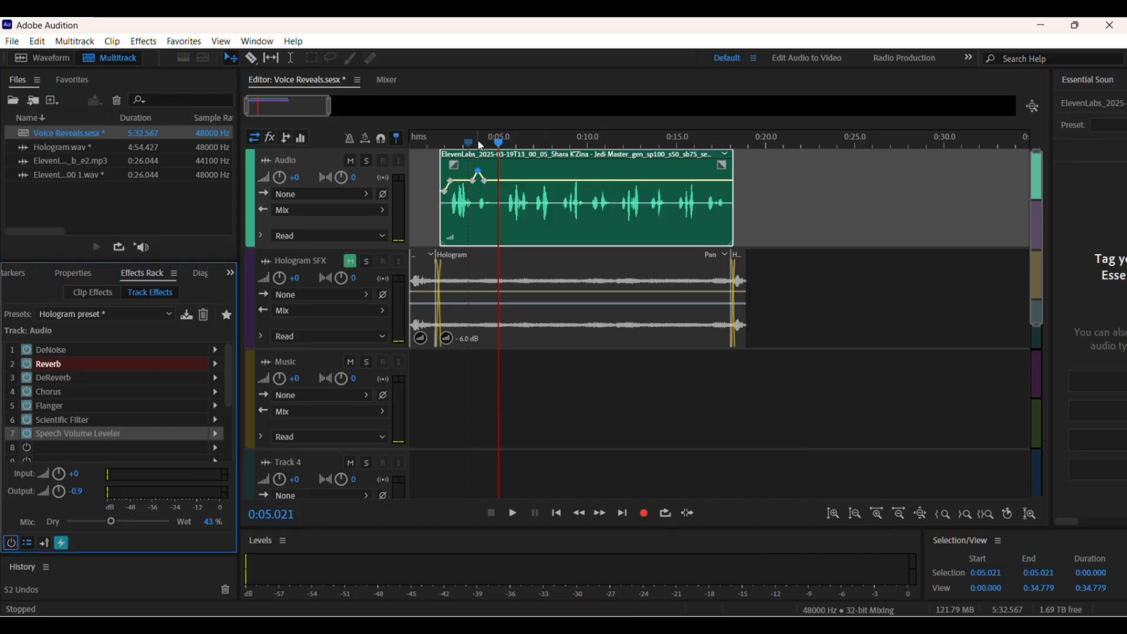
left_click_drag(497, 143, 443, 148)
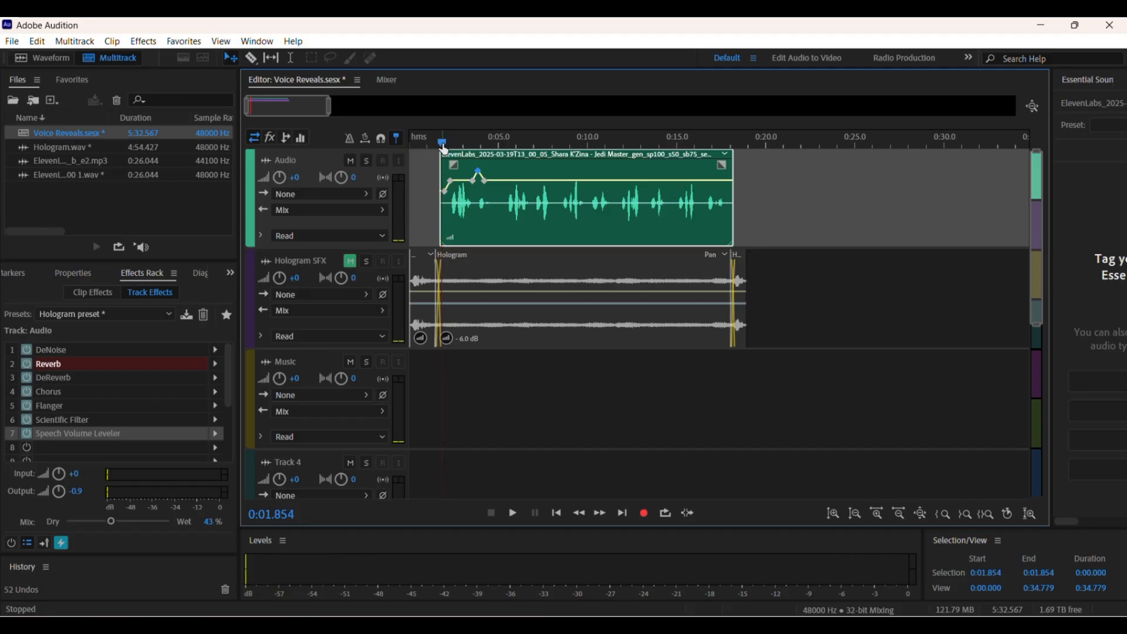
key("space")
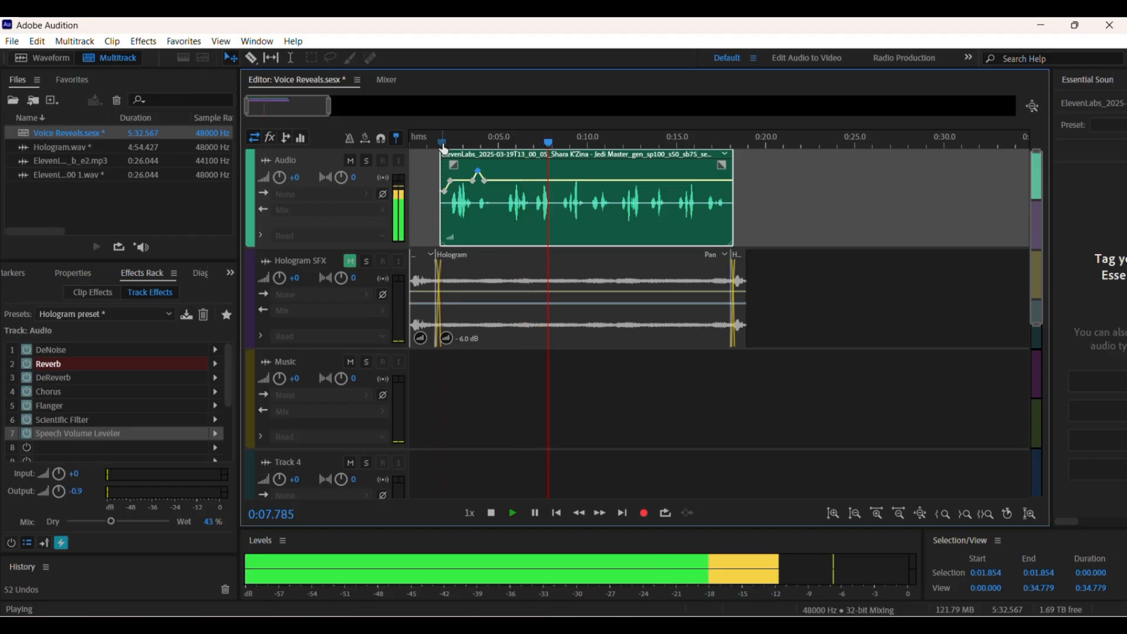
key("space")
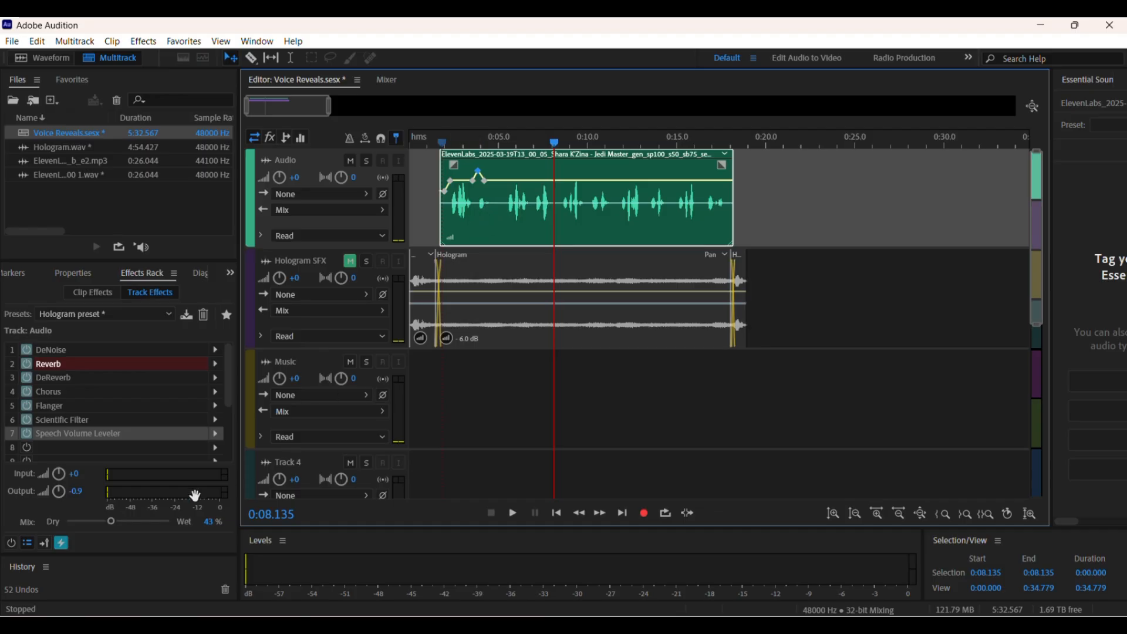
left_click(11, 549)
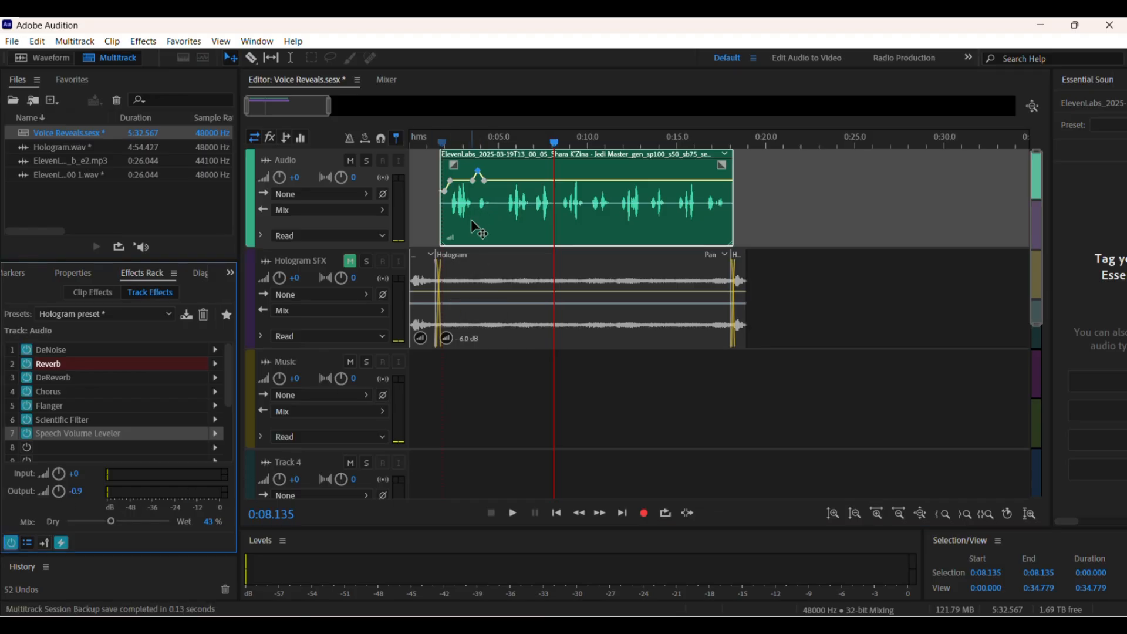
Step: Open the voice clip in the waveform editor and undo both the gain increase and the Telephone Voice effect
double_click(515, 207)
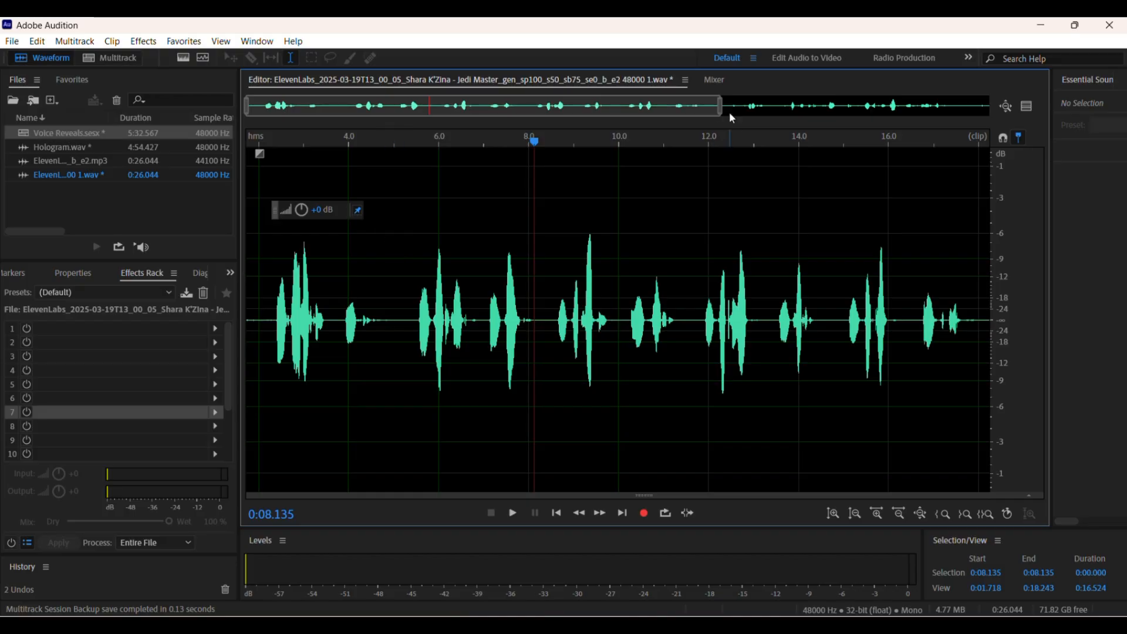
left_click_drag(728, 109, 991, 107)
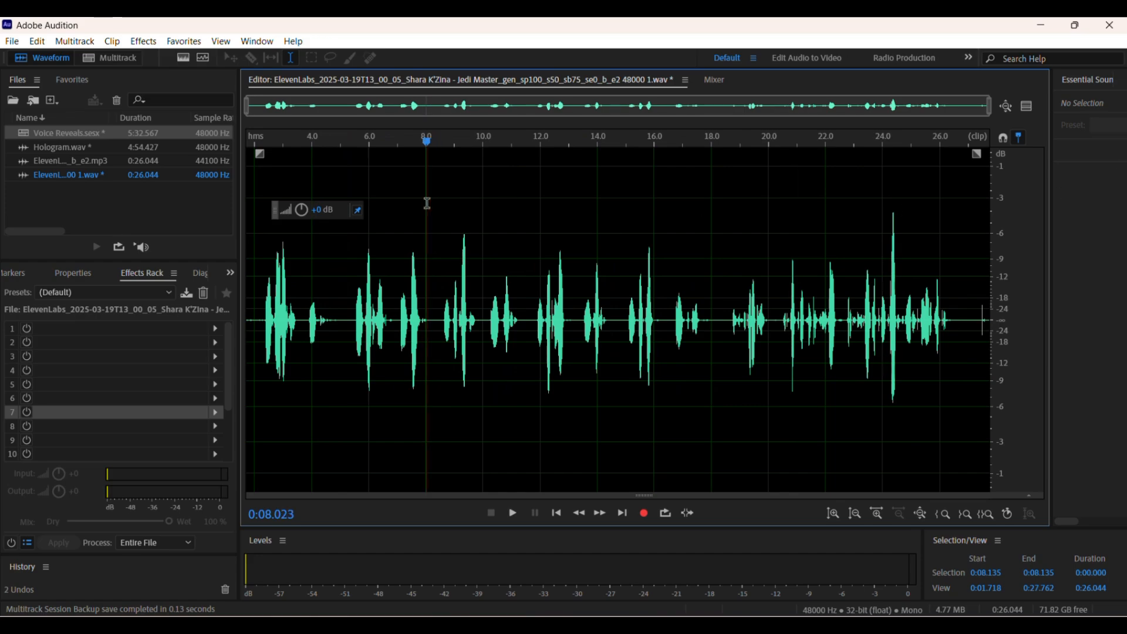
key("ctrl+z")
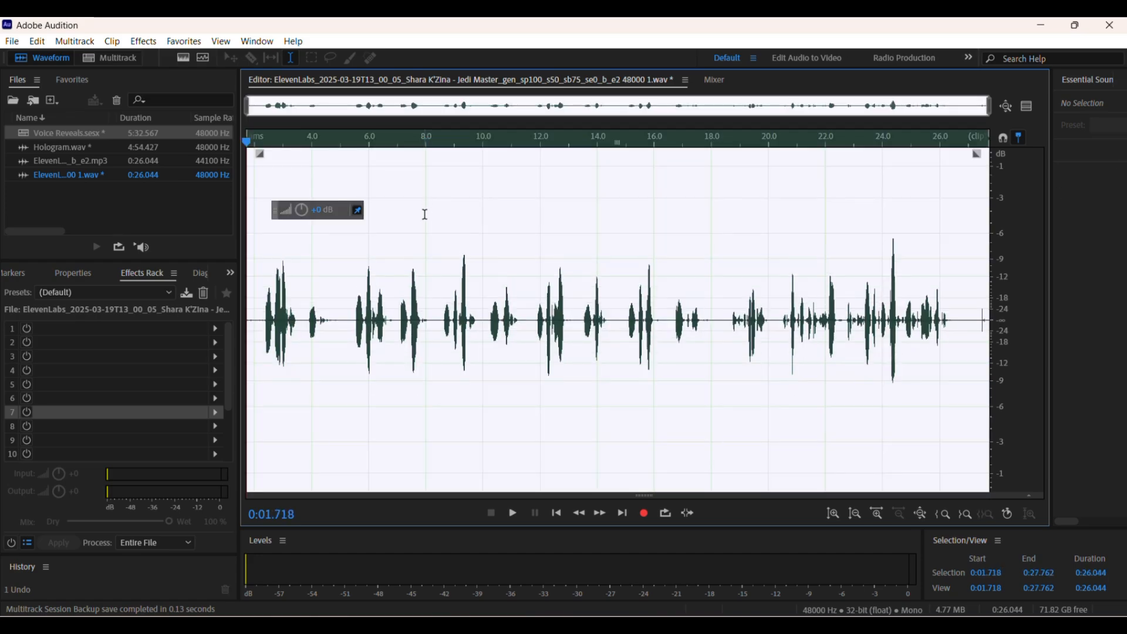
key("ctrl+z")
Step: Return to the Voice Reveals.sesx session, flatten the volume bump near 0:04 on the voice clip, and deselect the clip
double_click(50, 136)
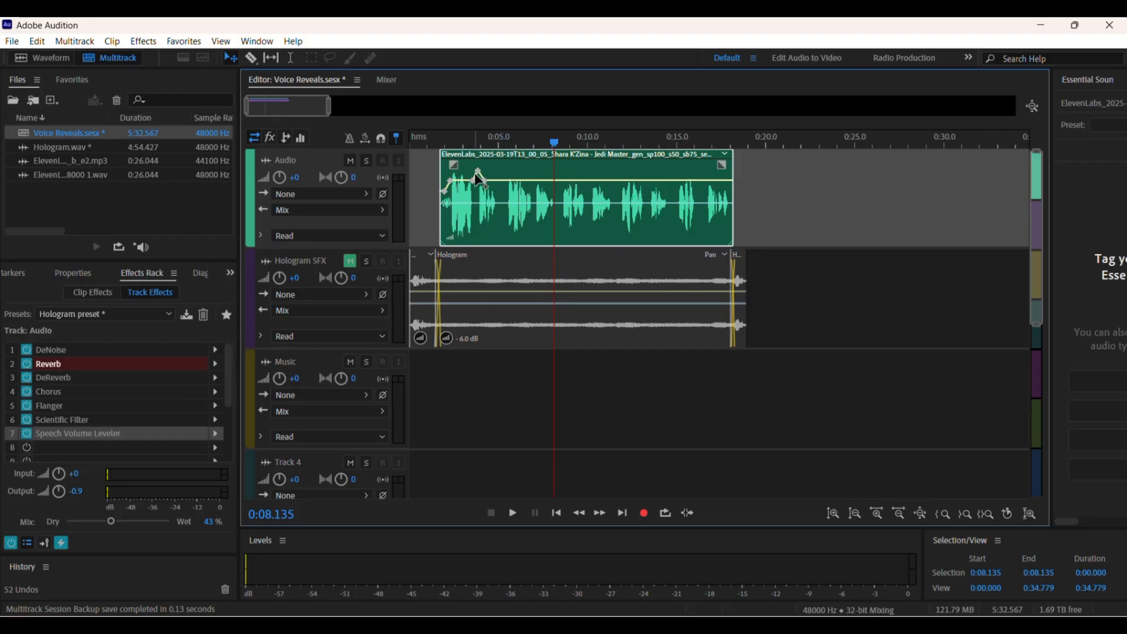
left_click_drag(476, 172, 483, 187)
left_click(425, 199)
Step: Unmute the Hologram SFX track and move the playhead to 0:00.000
left_click(349, 261)
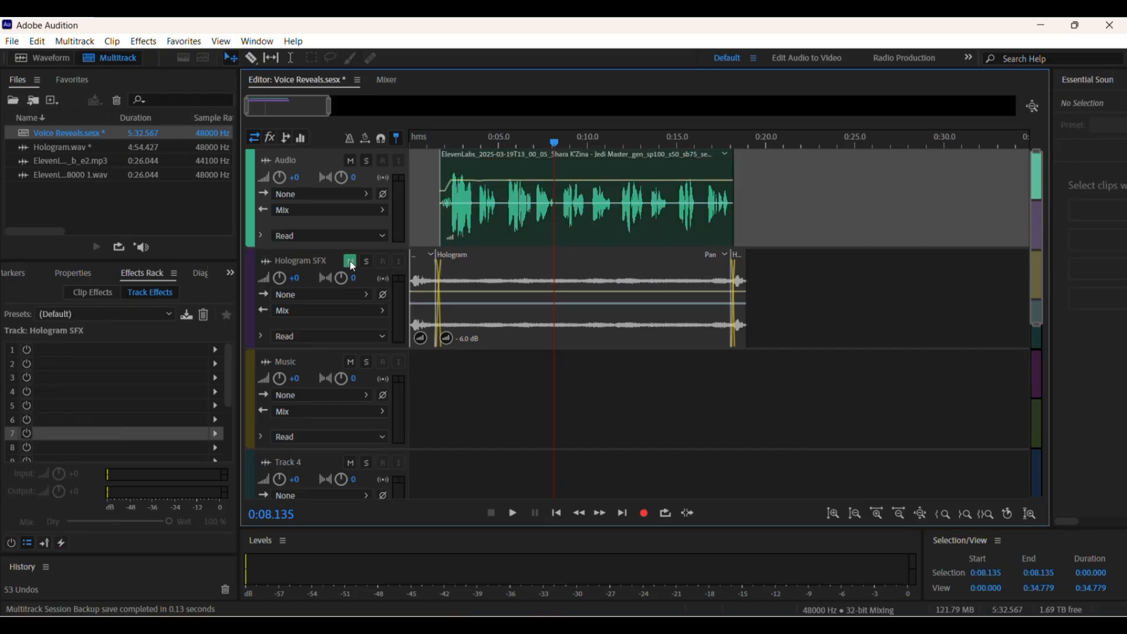
left_click_drag(556, 144, 305, 159)
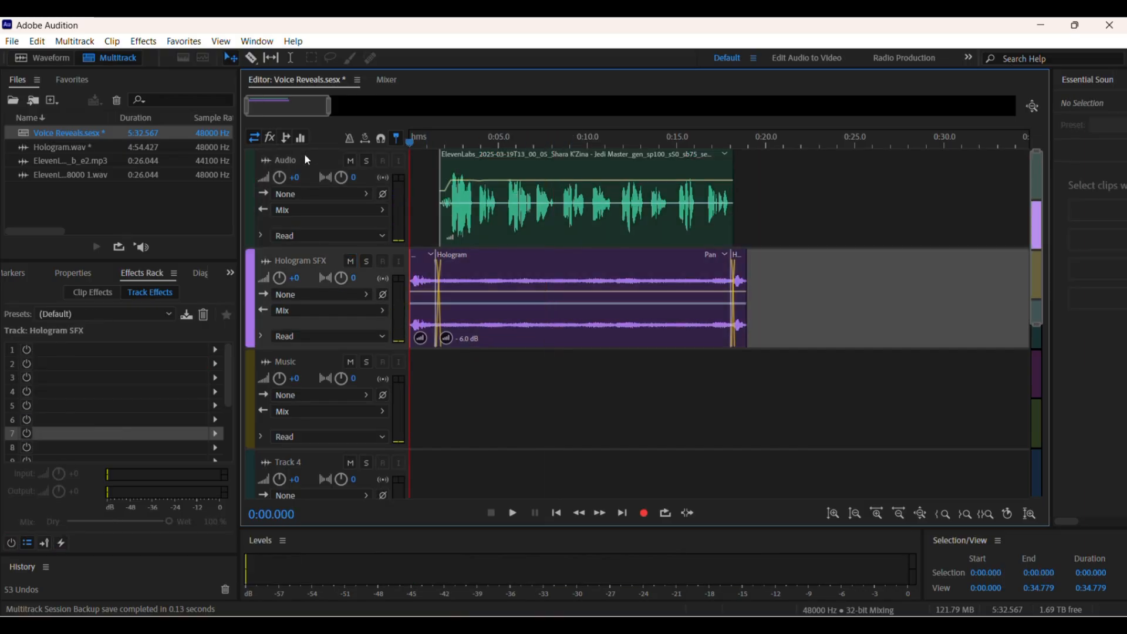